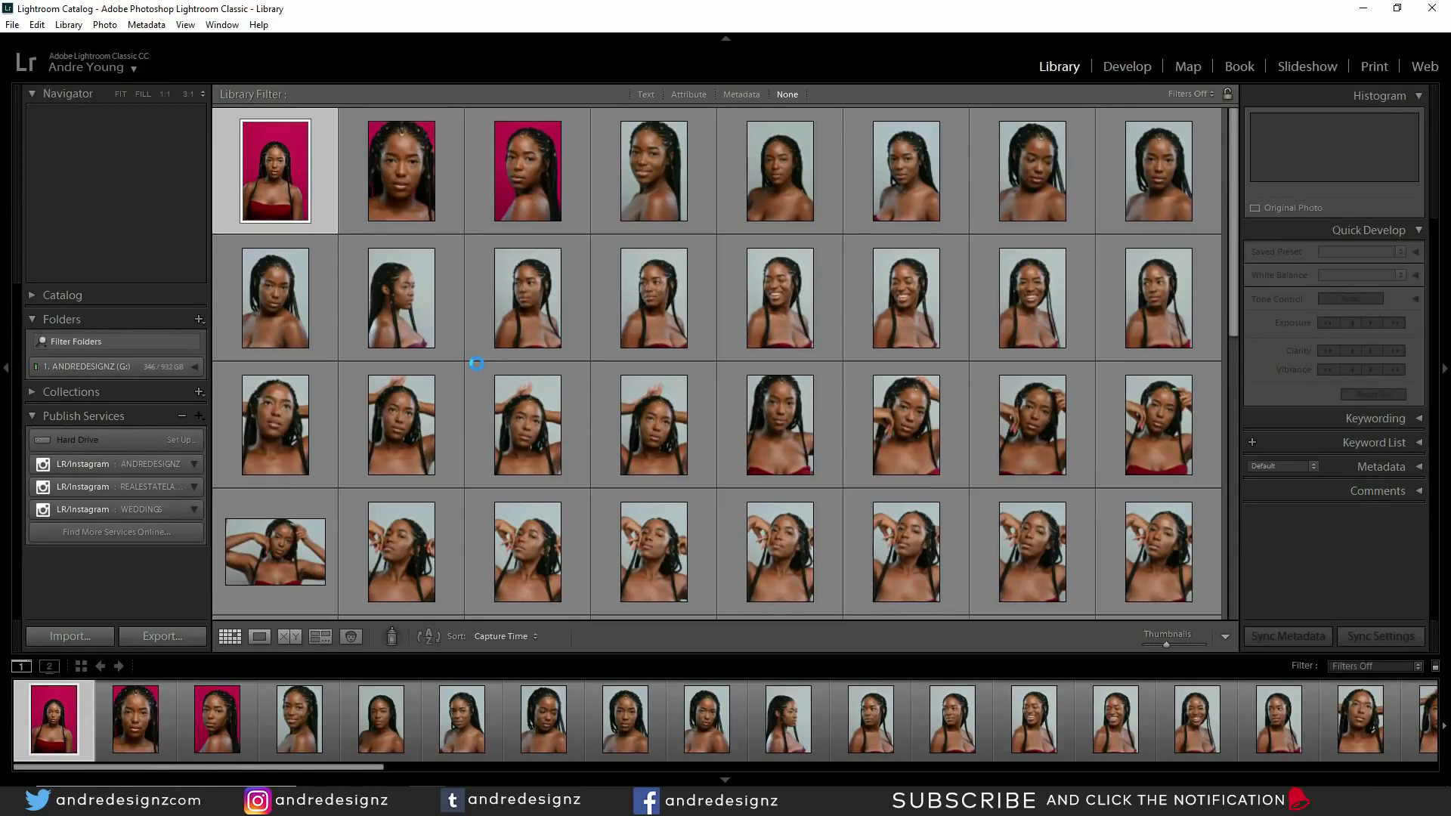
# Step: Open the first portrait, PAD_9872.NEF, enlarged in Loupe view and move on to the next photo
pyautogui.doubleClick(286, 198)
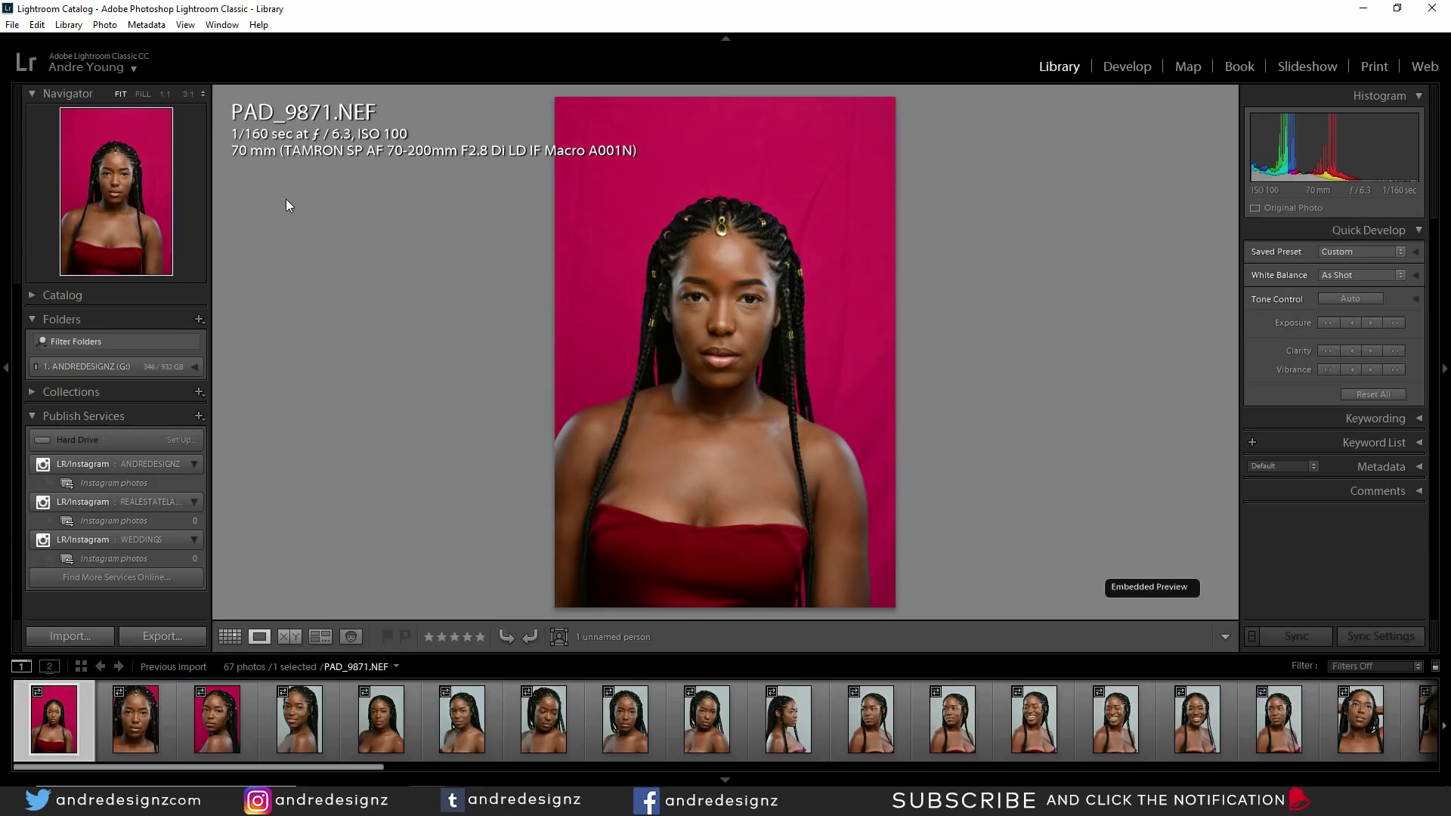
pyautogui.press('Right')
pyautogui.press('Right')
pyautogui.press('Right')
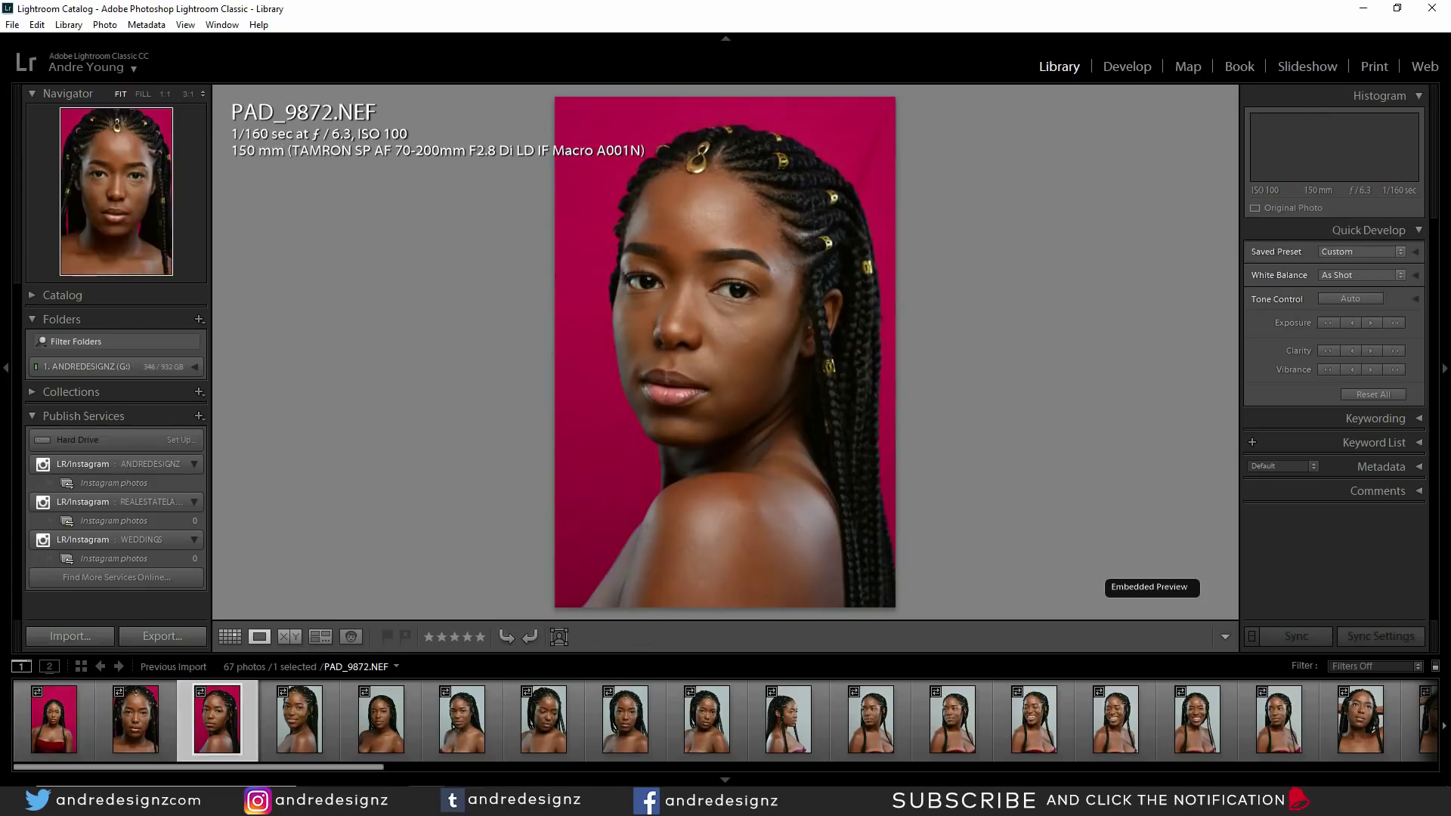
# Step: Step through the shoot in Loupe view from PAD_9880 up to PAD_9907
pyautogui.press('Right')
pyautogui.press('Right')
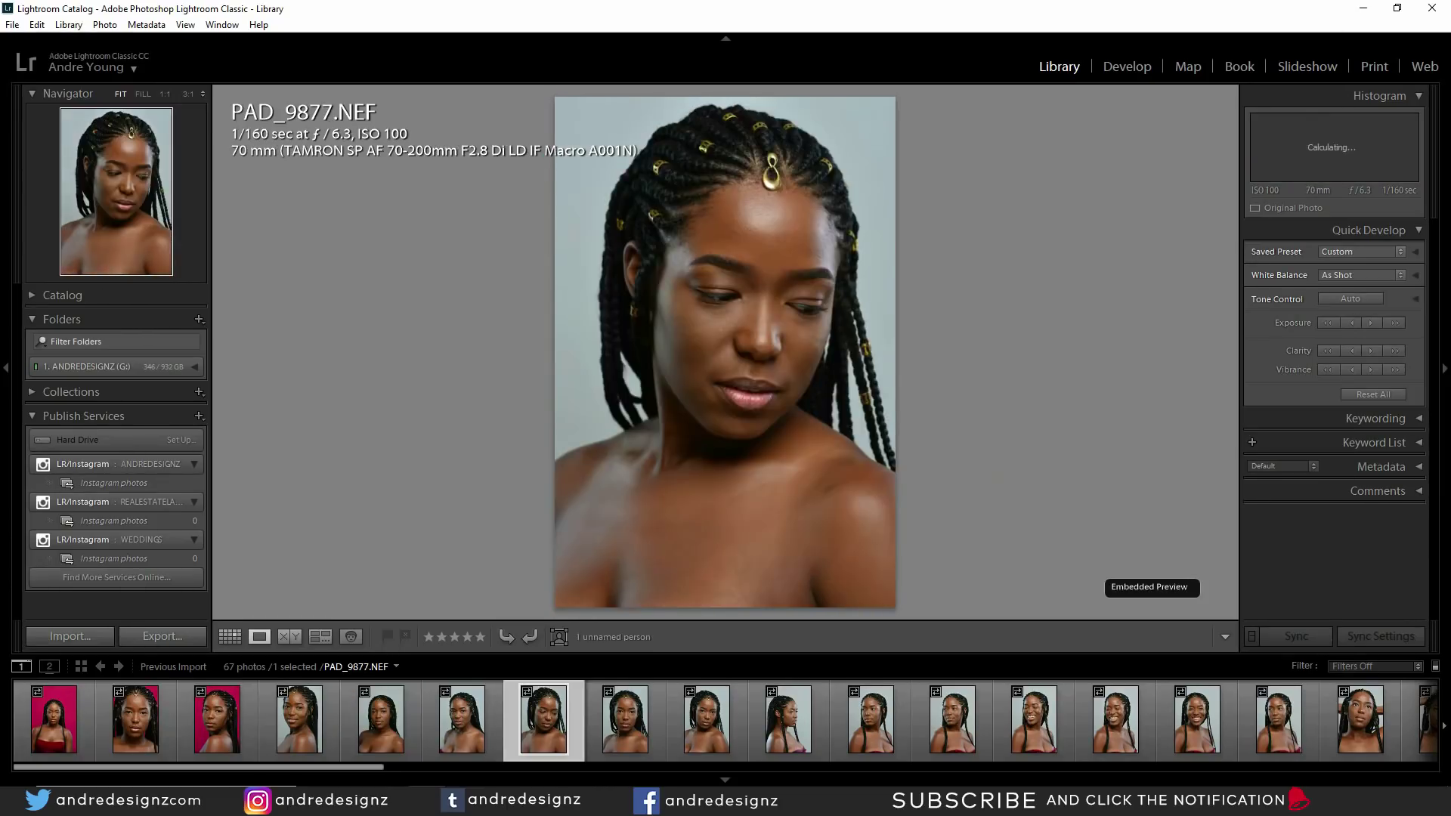
pyautogui.press('Right')
pyautogui.press('Right')
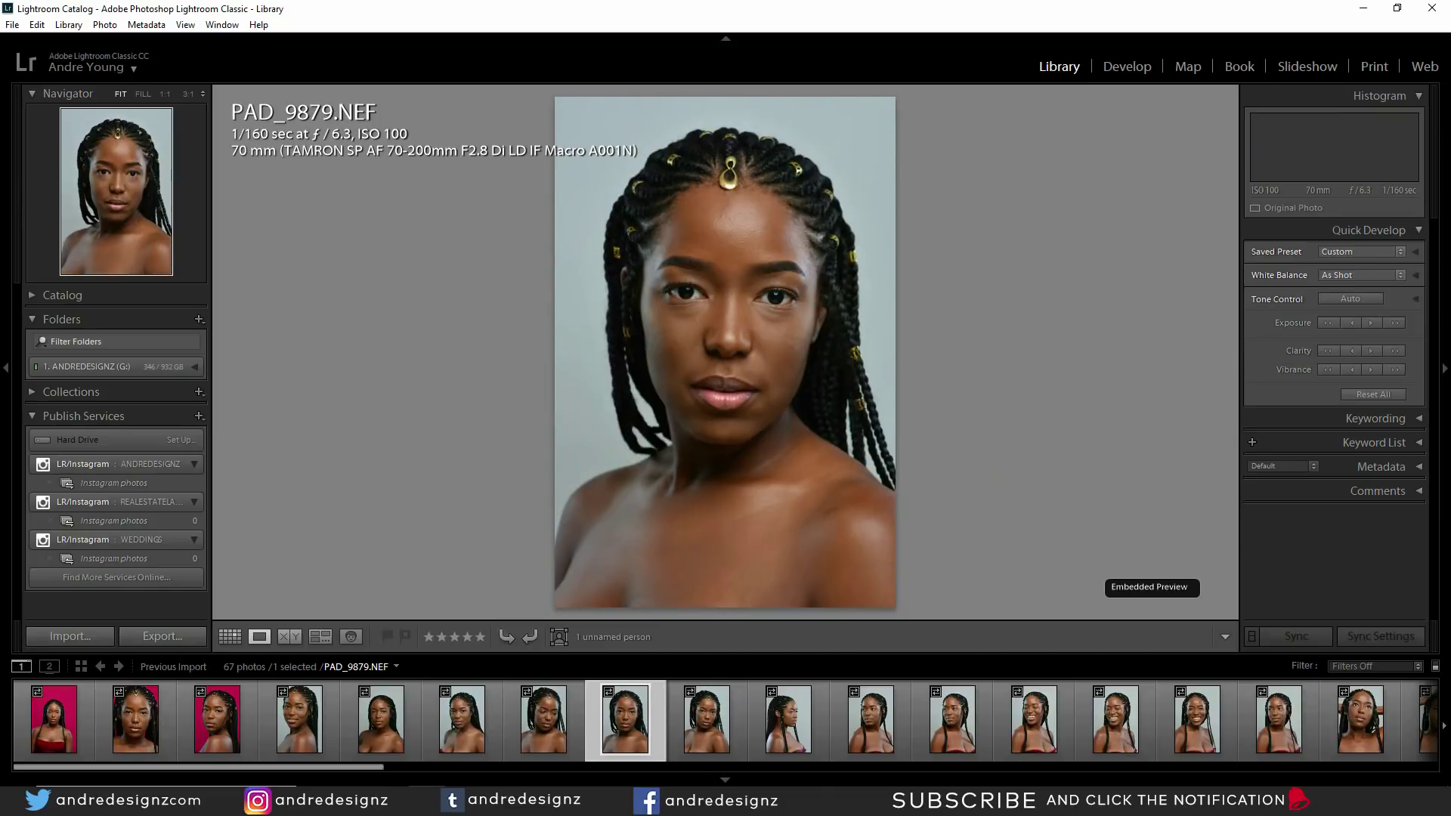
pyautogui.press('Right')
pyautogui.press('Right')
pyautogui.press('Right')
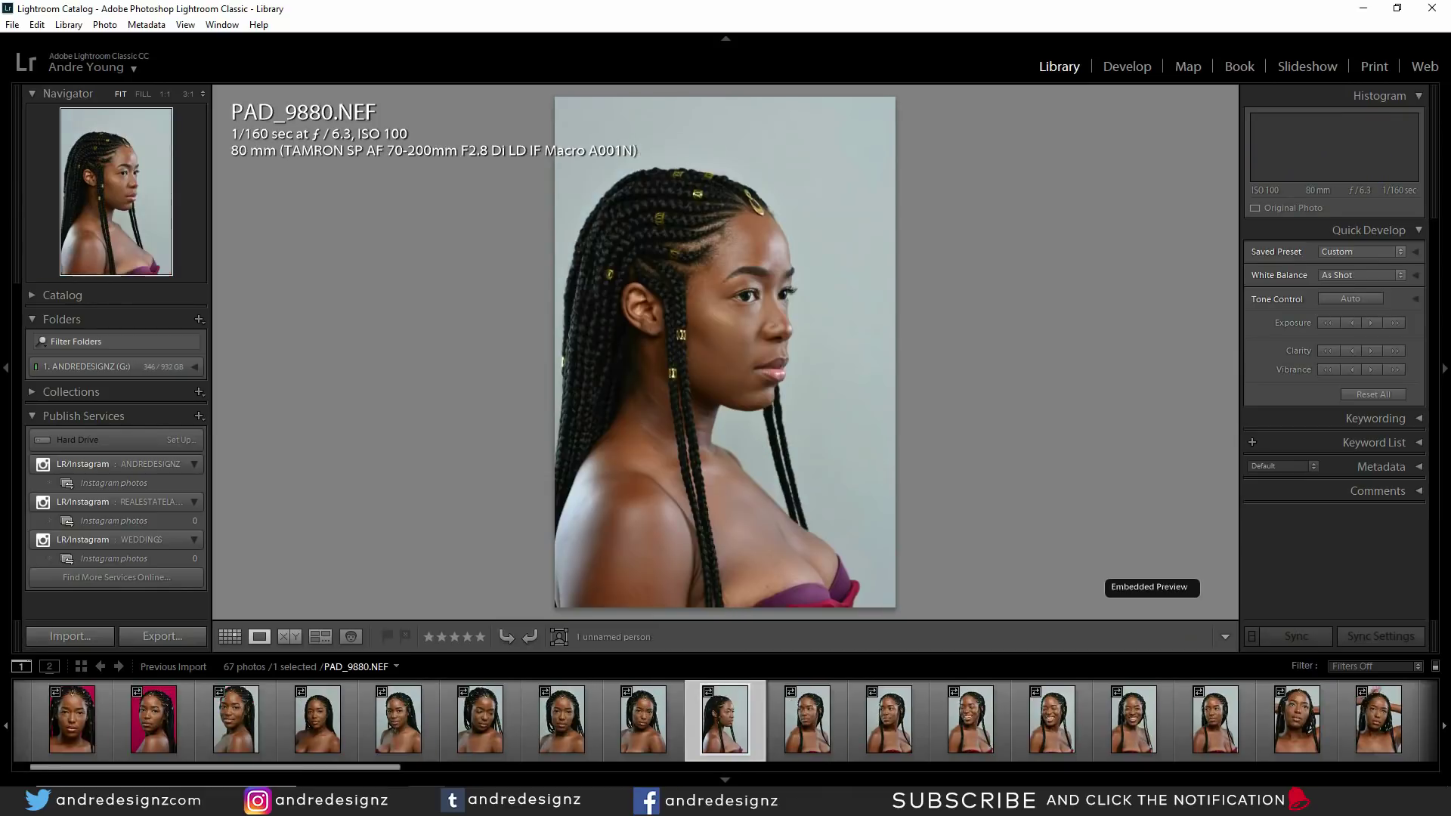
pyautogui.press('Right')
pyautogui.press('Right')
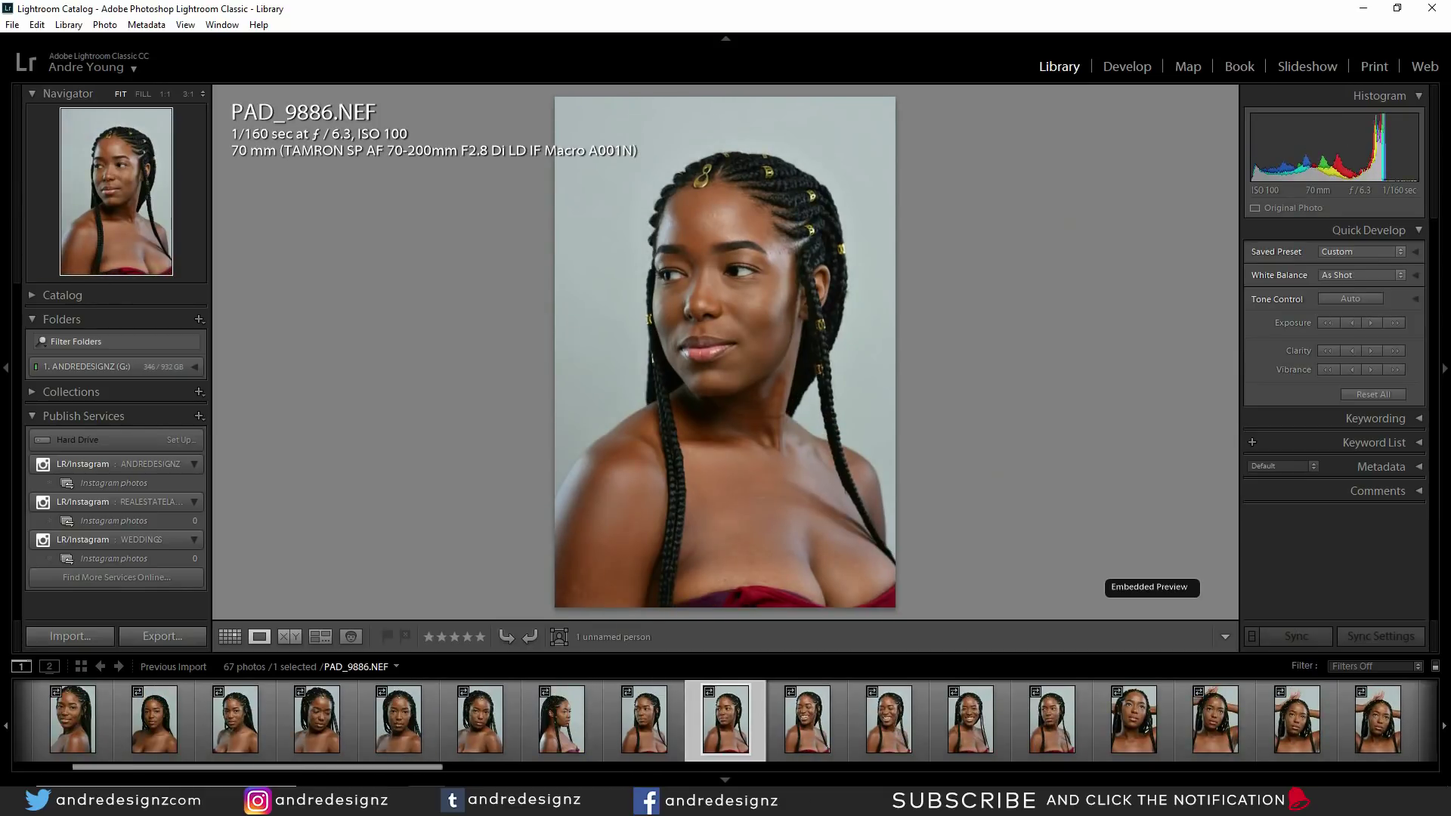
pyautogui.press('Right')
pyautogui.press('Right')
pyautogui.press('Right')
pyautogui.press('Right')
pyautogui.press('Right')
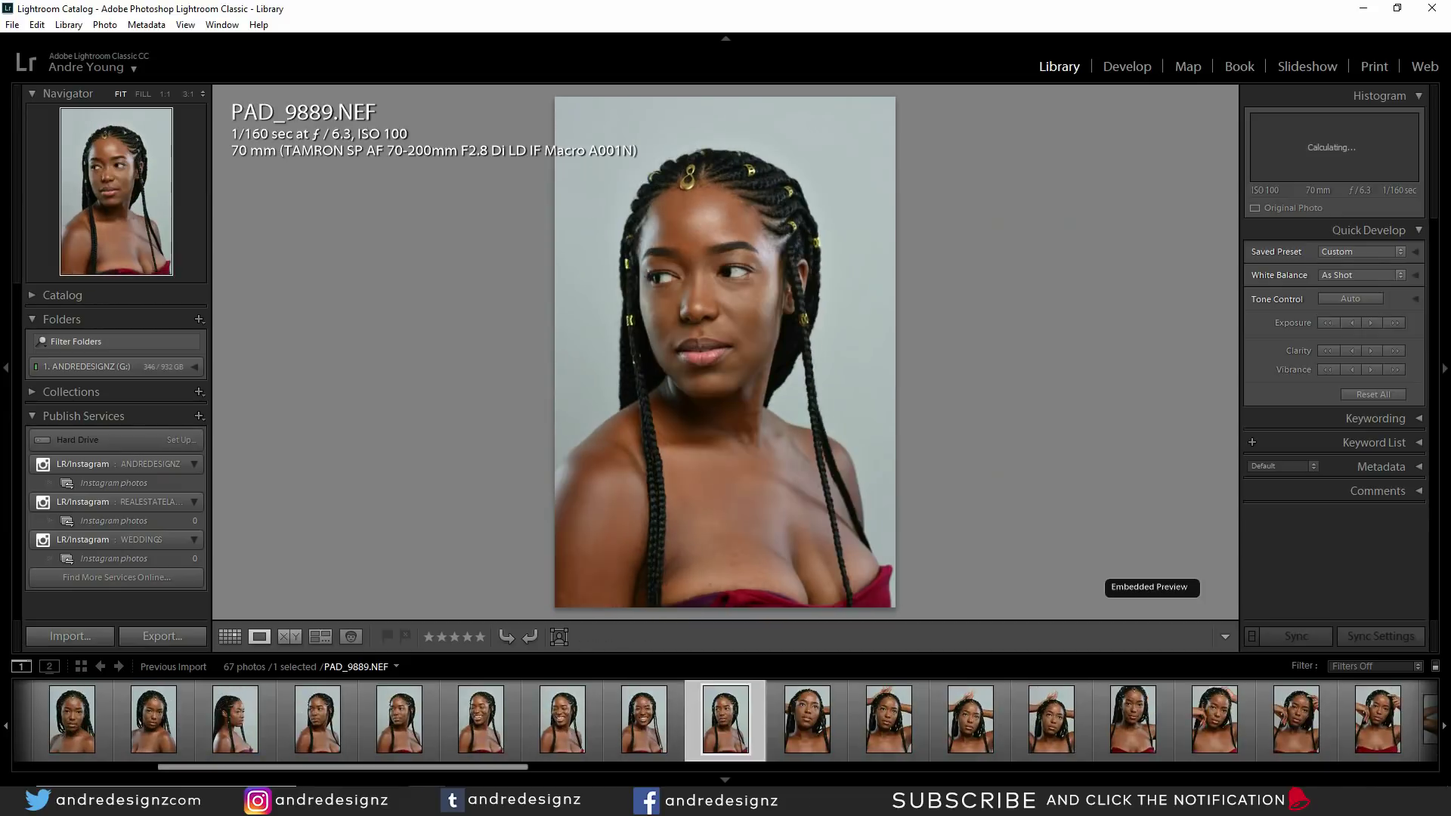
pyautogui.press('Right')
pyautogui.press('Right')
pyautogui.press('Right')
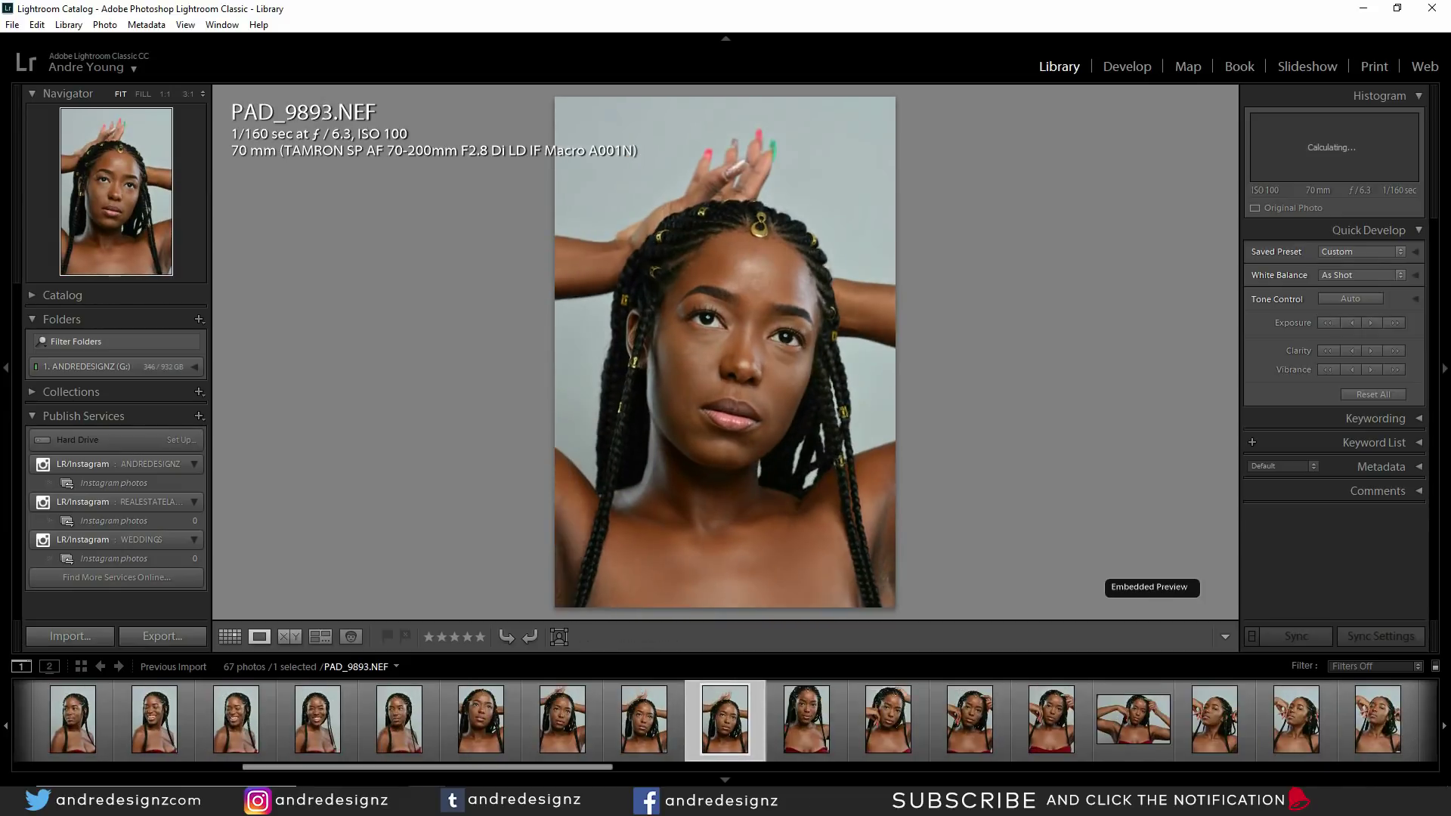
pyautogui.press('Right')
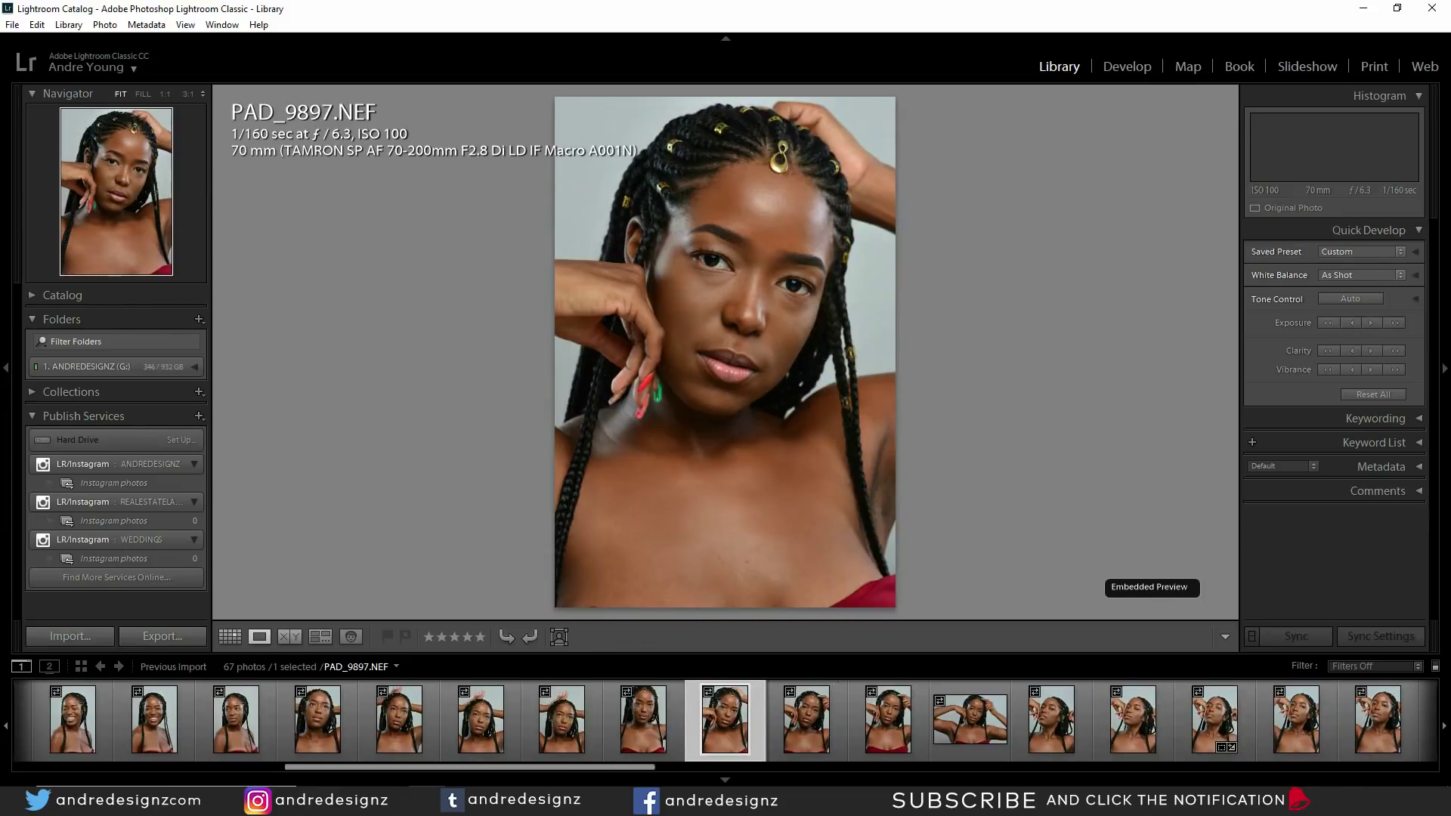
pyautogui.press('Right')
pyautogui.press('Right')
pyautogui.press('Right')
pyautogui.press('Right')
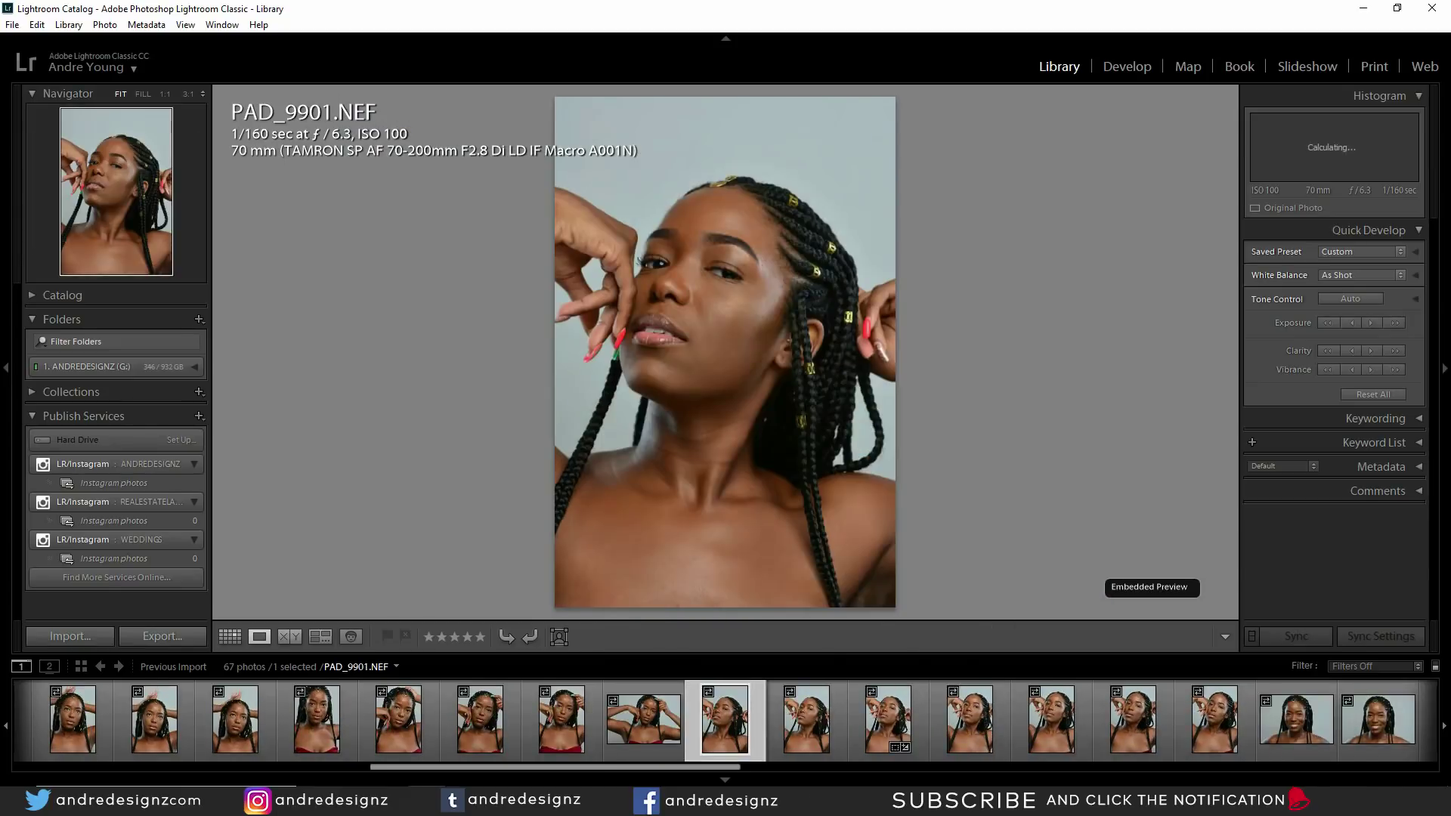
pyautogui.press('Right')
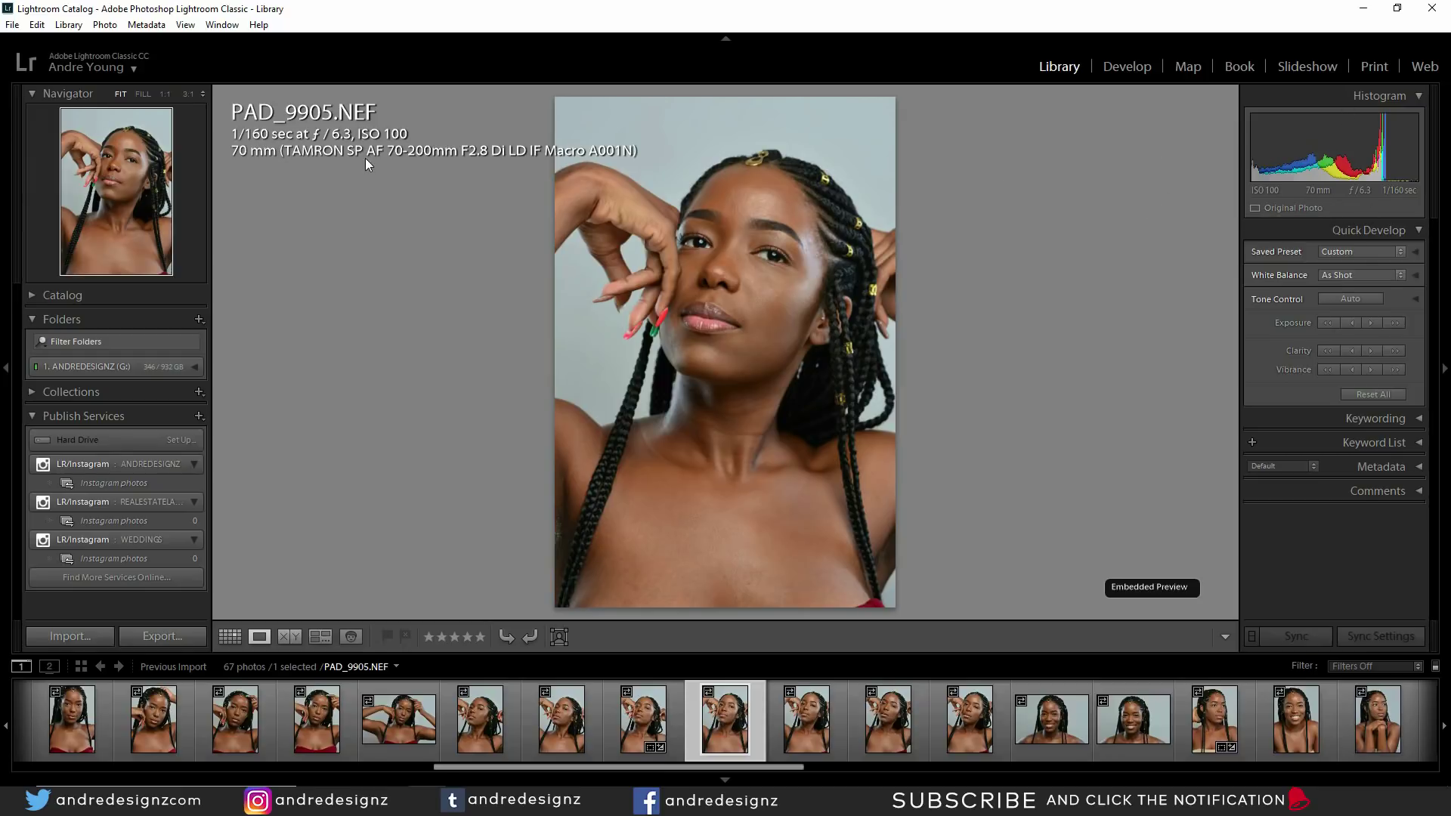
pyautogui.press('Right')
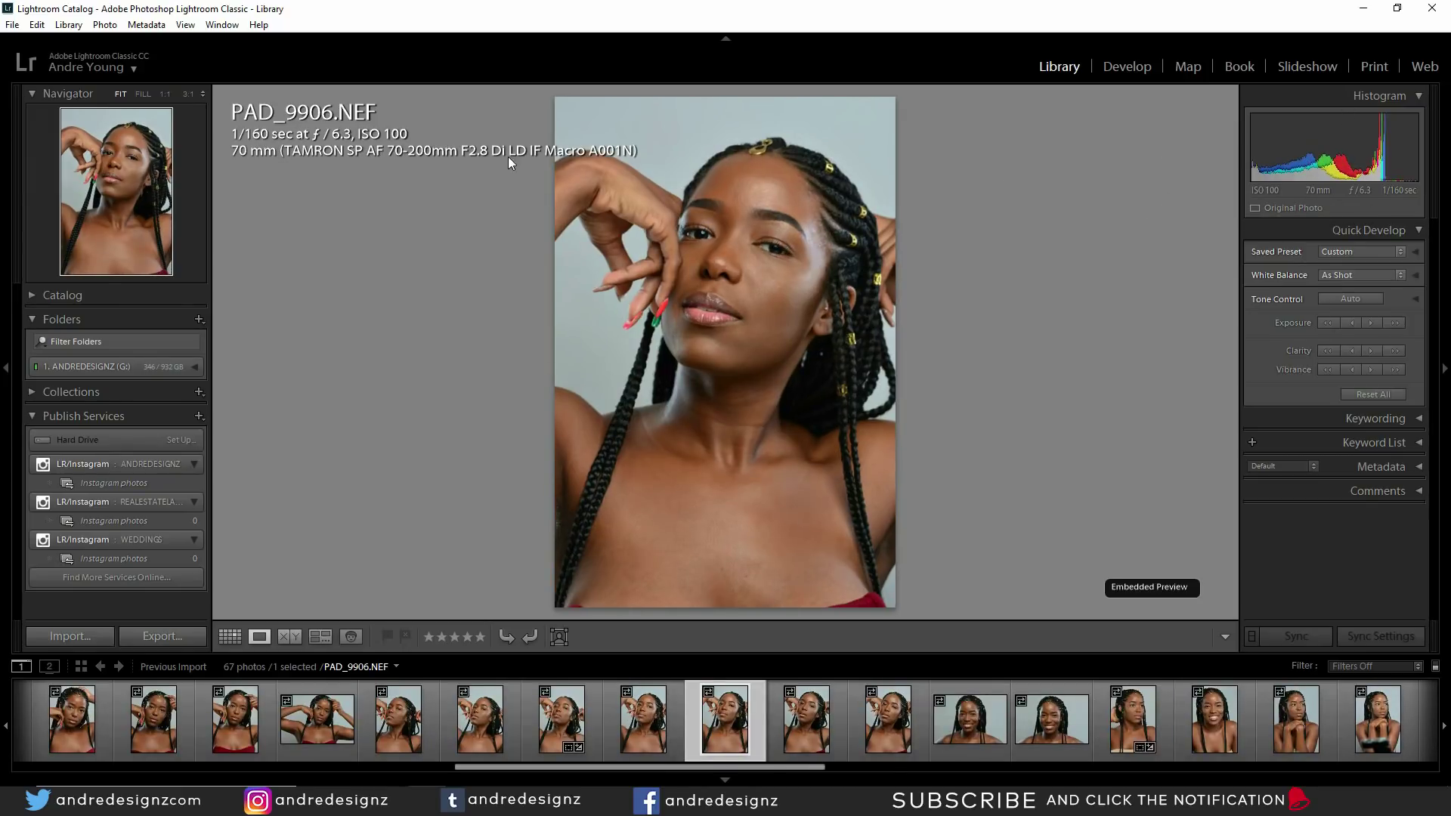
pyautogui.press('Right')
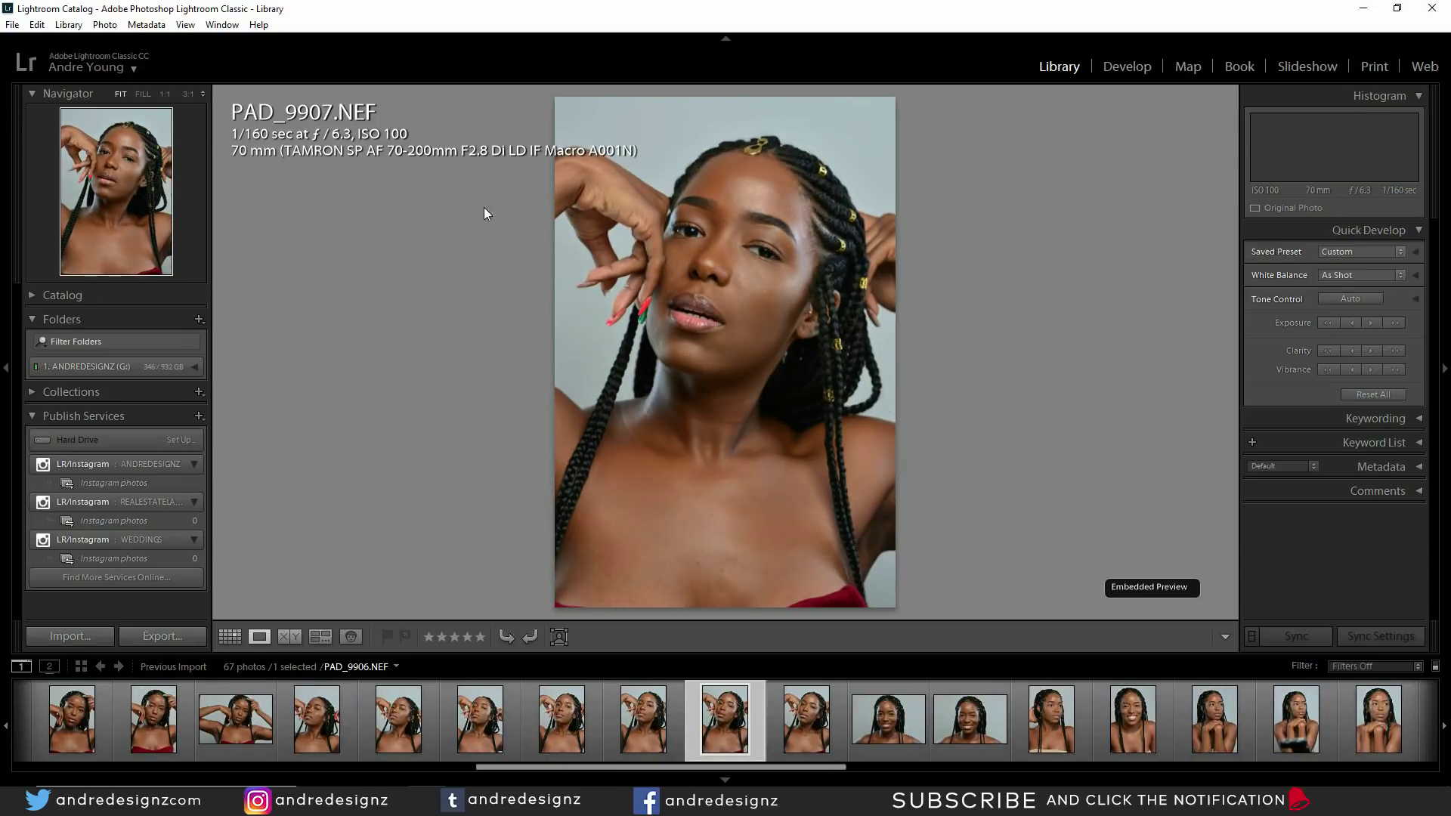
# Step: Review PAD_9918 through PAD_9926, then send PAD_9908.NEF to Photoshop with Ctrl+E
pyautogui.press('Right')
pyautogui.press('Right')
pyautogui.press('Right')
pyautogui.press('Right')
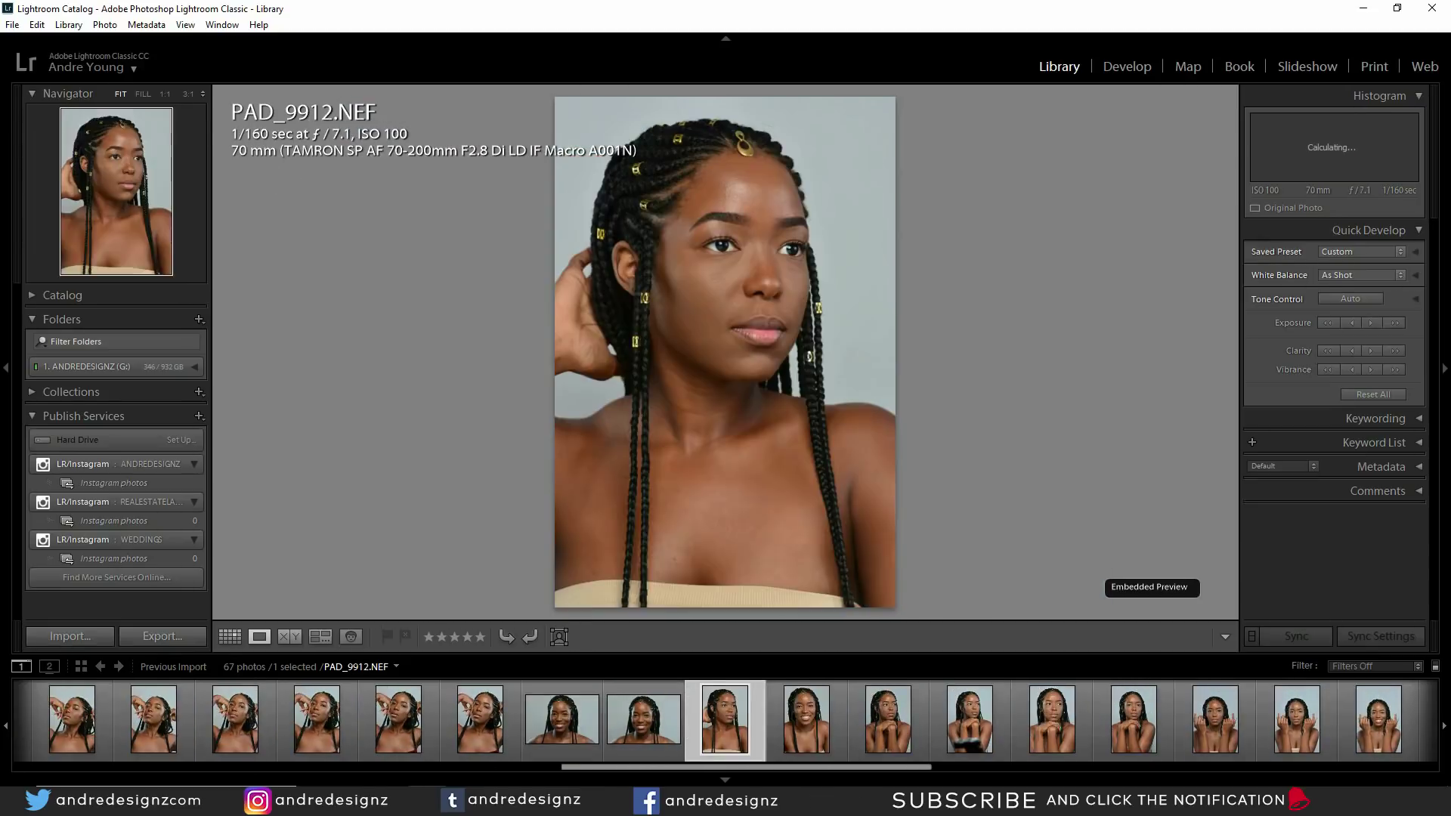
pyautogui.press('Right')
pyautogui.press('Right')
pyautogui.press('Right')
pyautogui.press('Right')
pyautogui.press('Right')
pyautogui.press('Right')
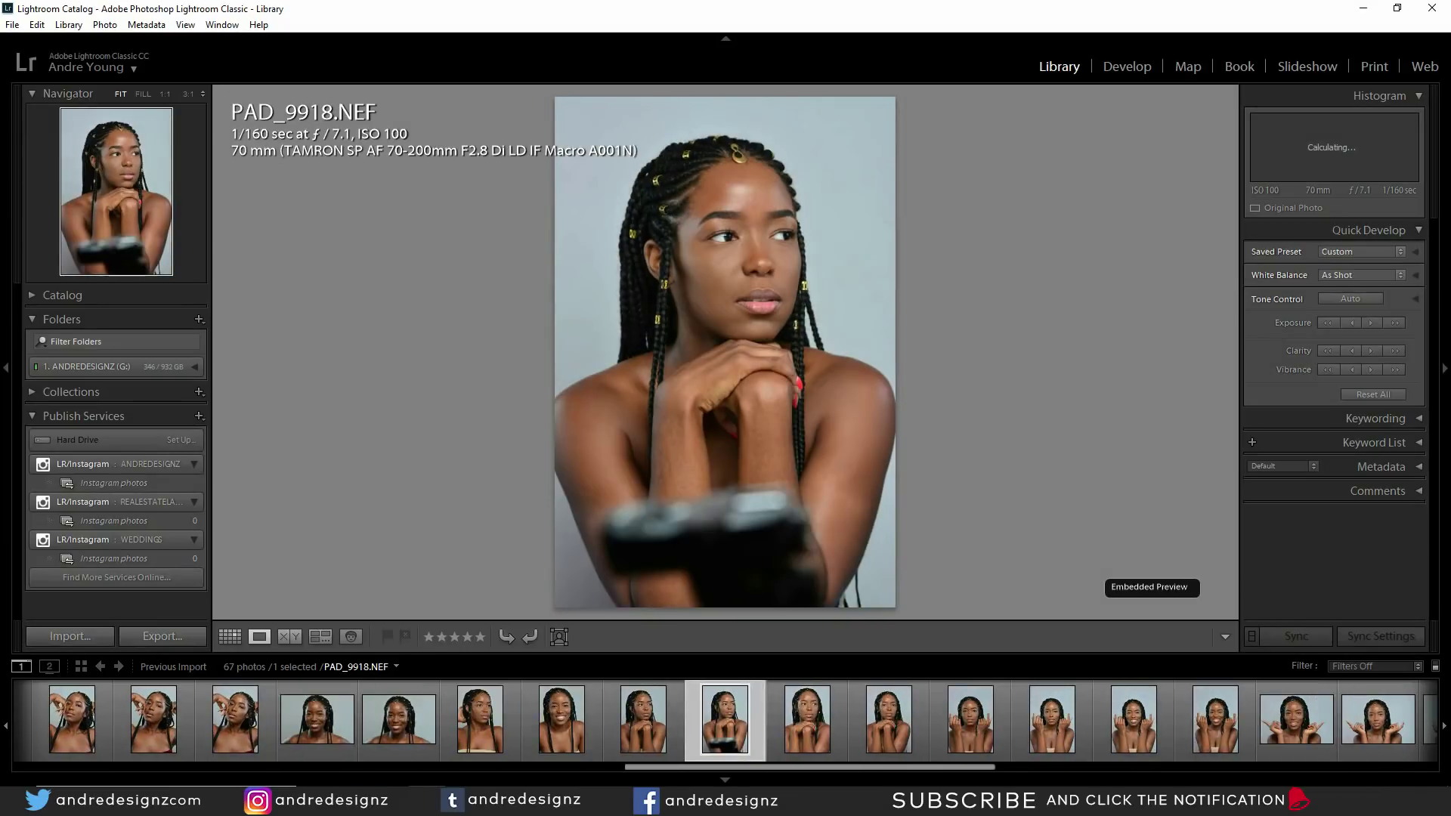
pyautogui.press('Right')
pyautogui.press('Right')
pyautogui.press('Right')
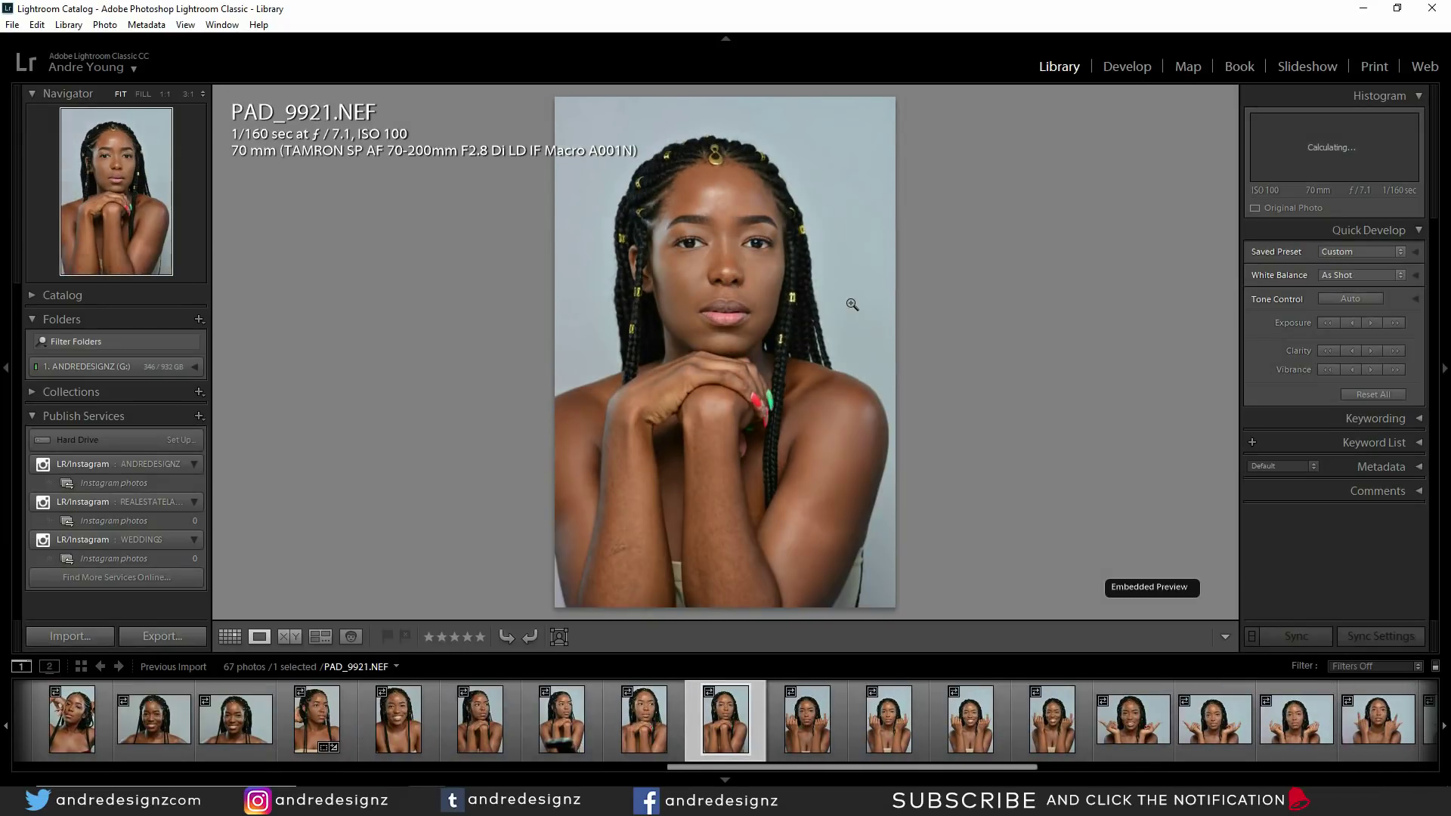
pyautogui.press('Right')
pyautogui.press('Right')
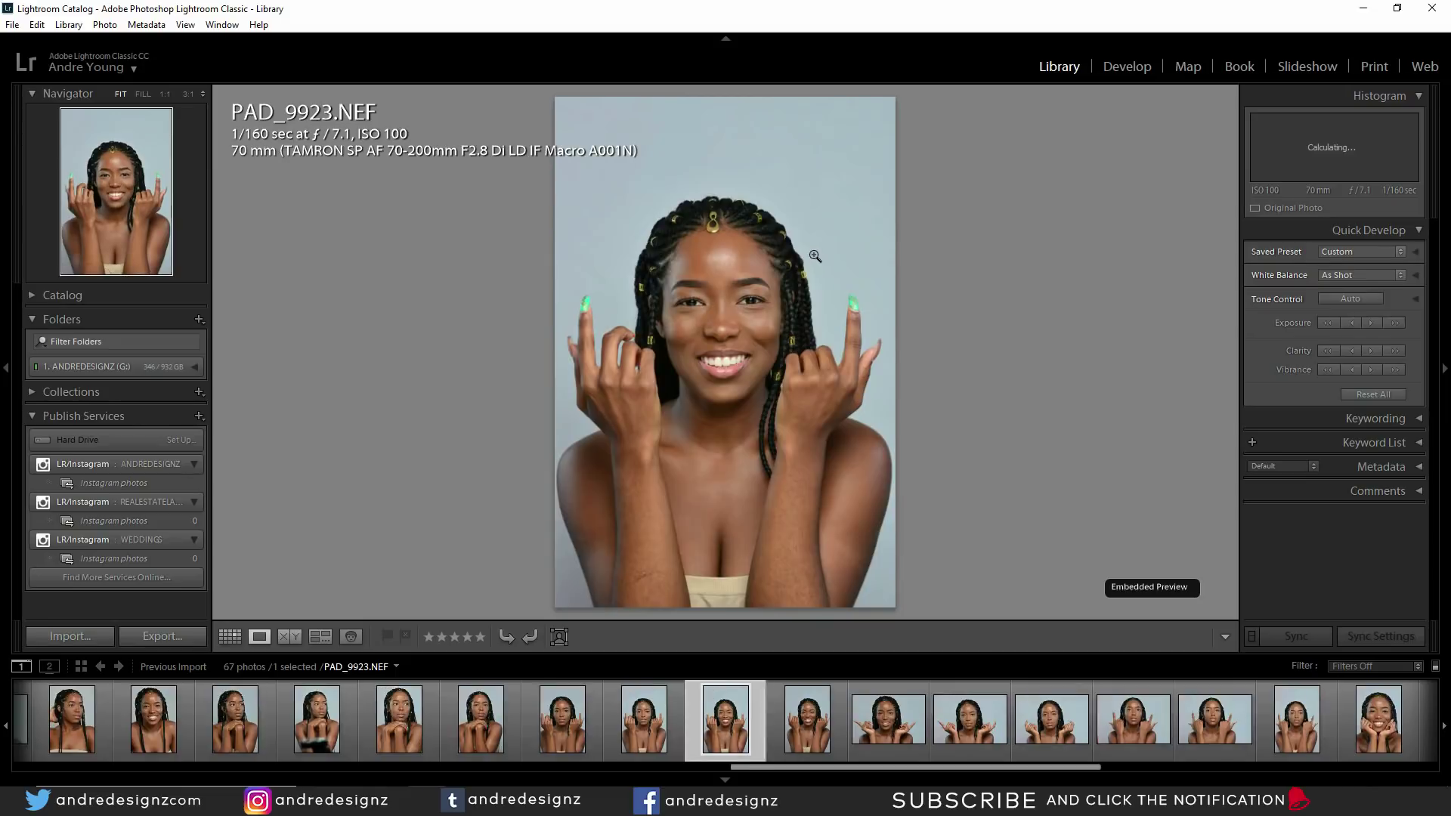
pyautogui.press('Right')
pyautogui.press('Right')
pyautogui.press('Right')
pyautogui.press('Right')
pyautogui.press('Right')
pyautogui.press('Left')
pyautogui.press('Left')
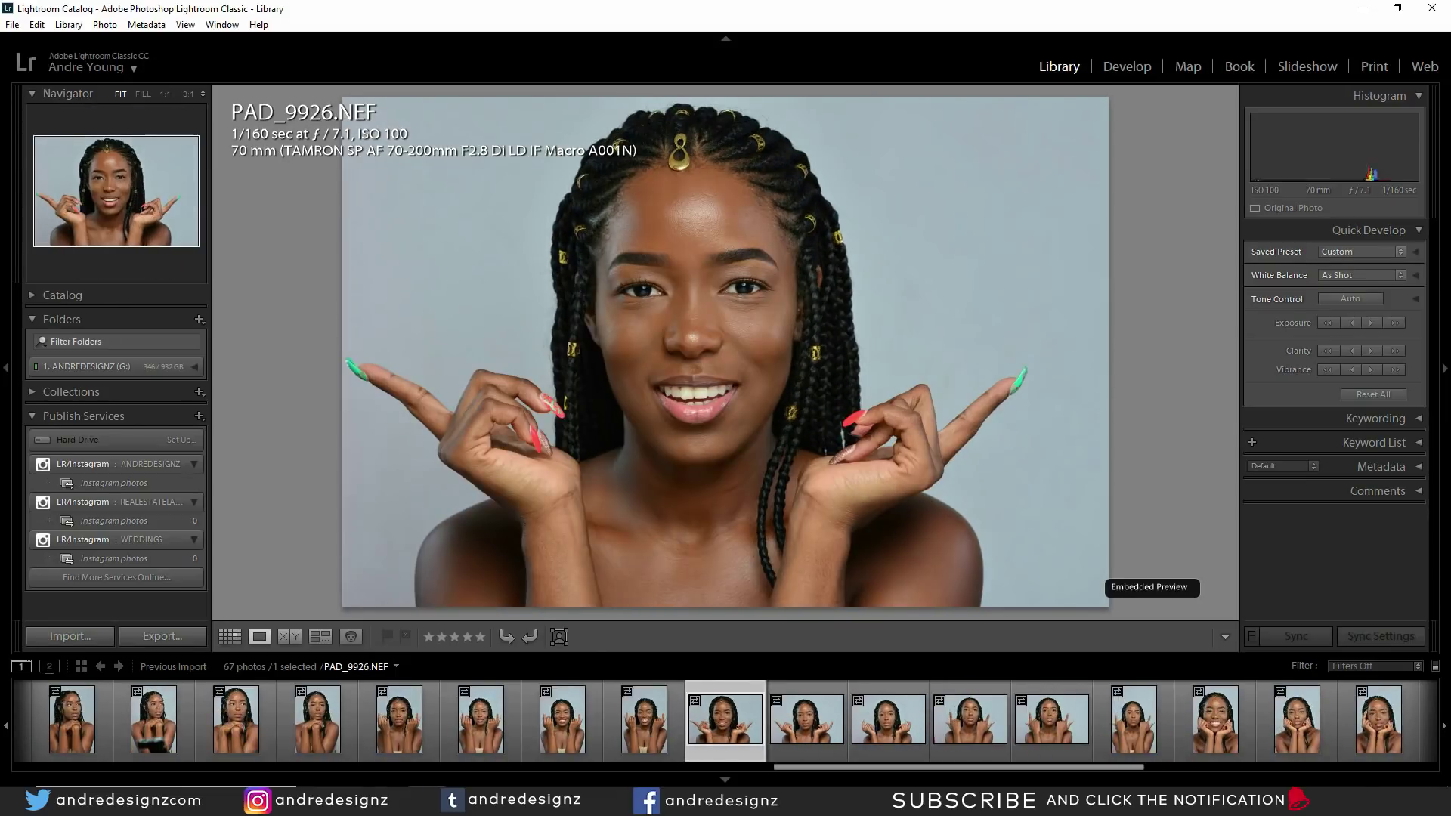
pyautogui.press('Right')
pyautogui.press('Right')
pyautogui.press('Right')
pyautogui.press('Right')
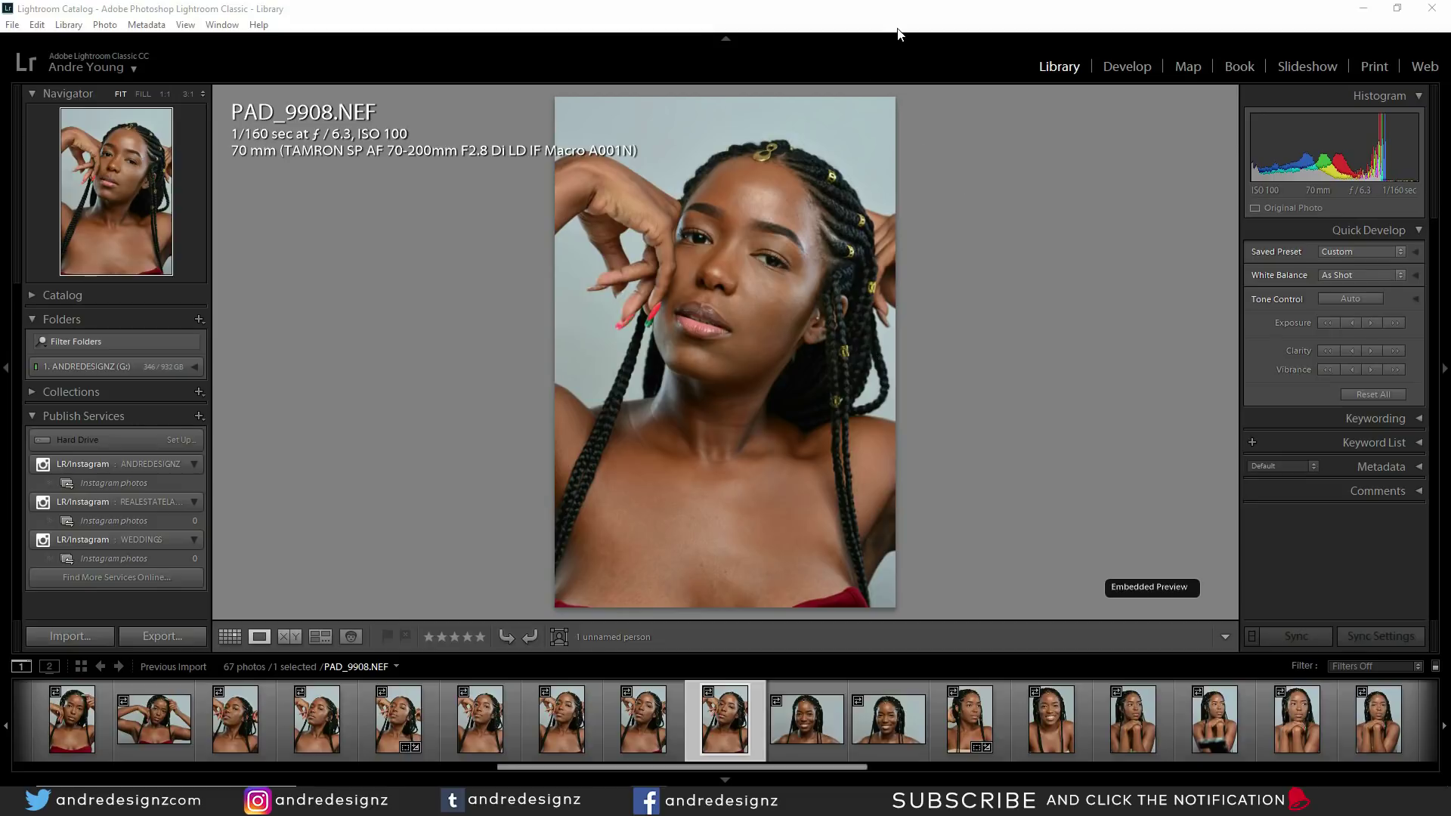
pyautogui.hotkey('ctrl', 'e')
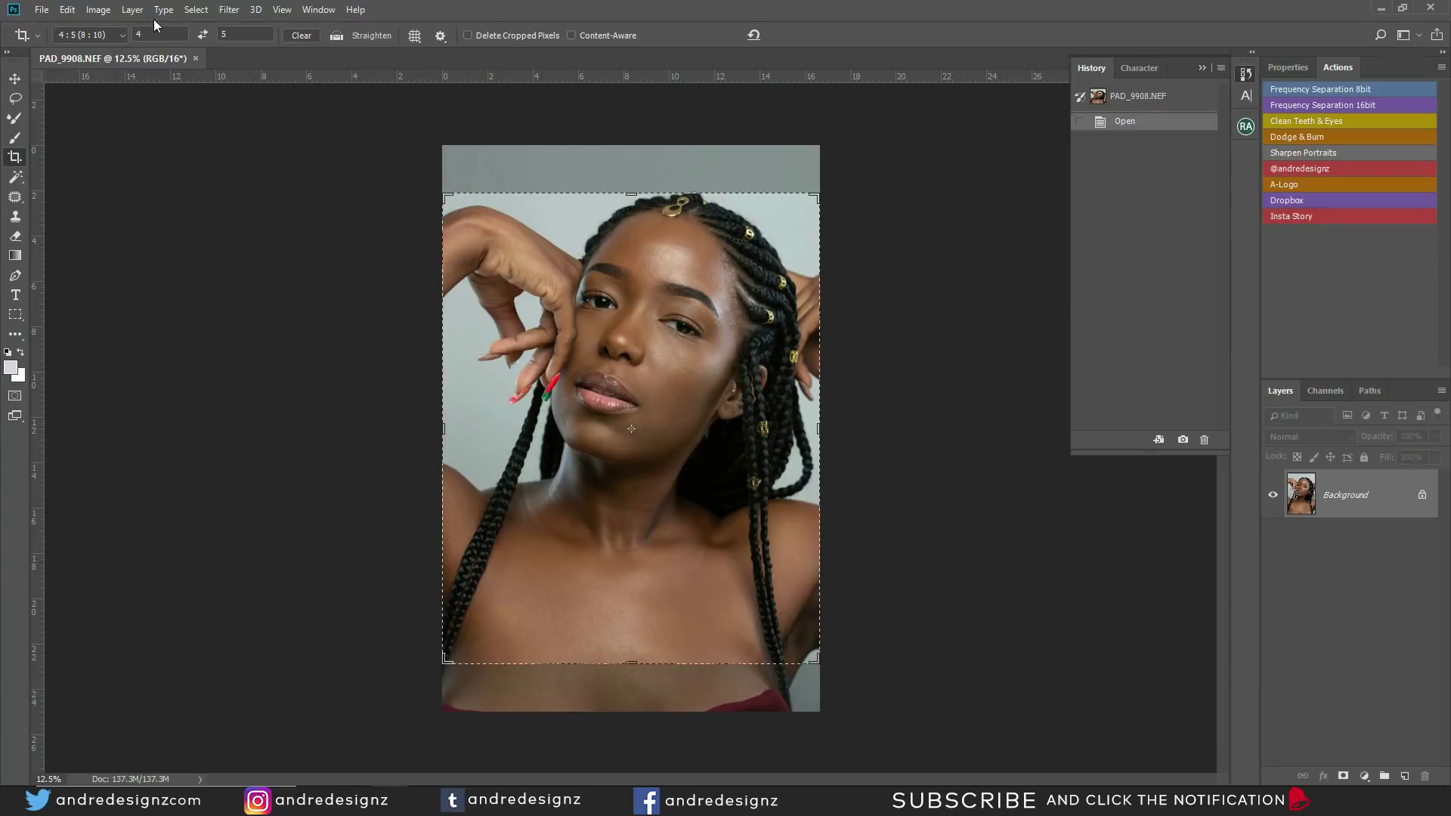
# Step: Crop PAD_9908 to a 4:5 ratio, framing the face and hand tightly
pyautogui.click(91, 35)
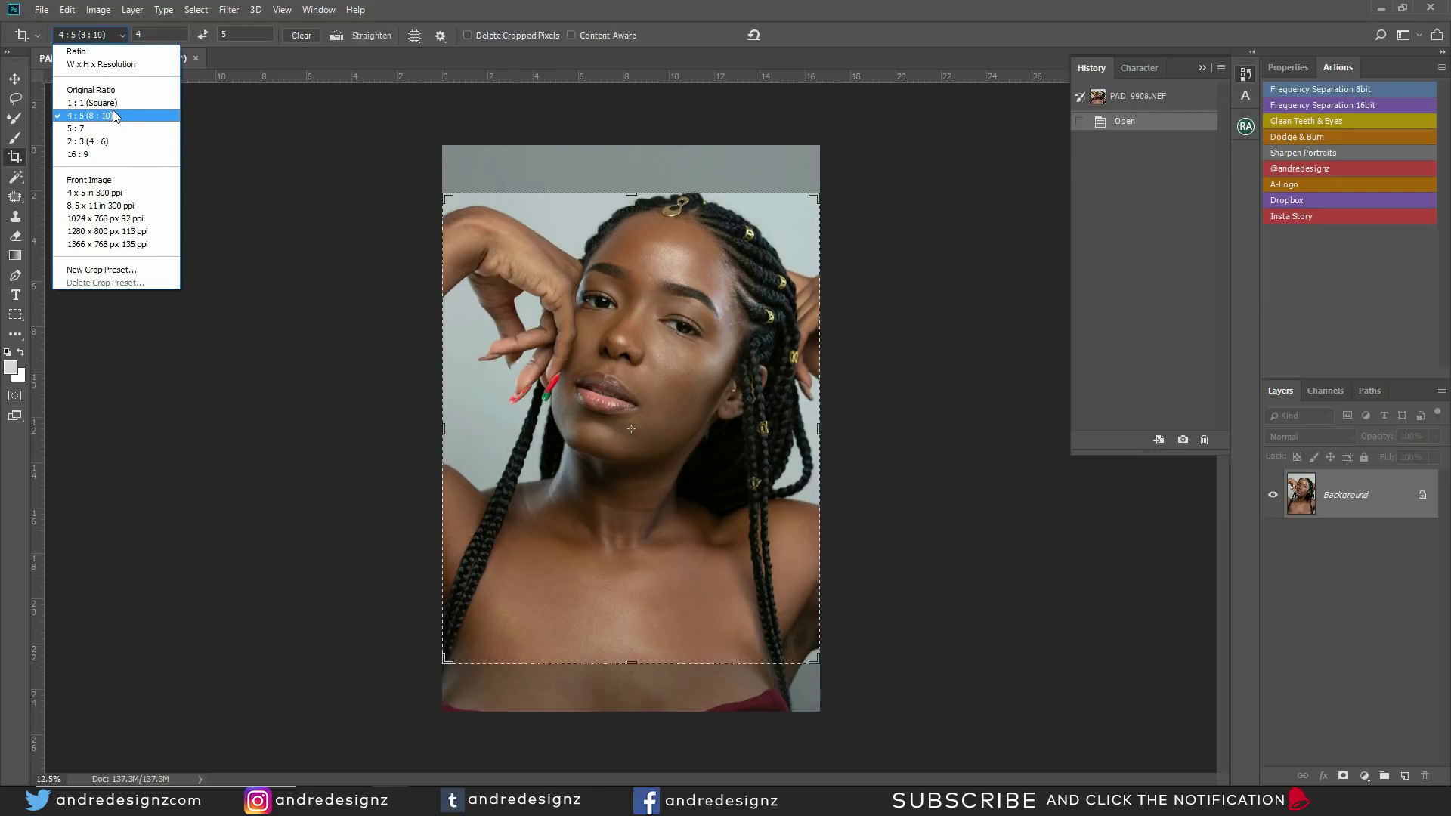
pyautogui.click(802, 244)
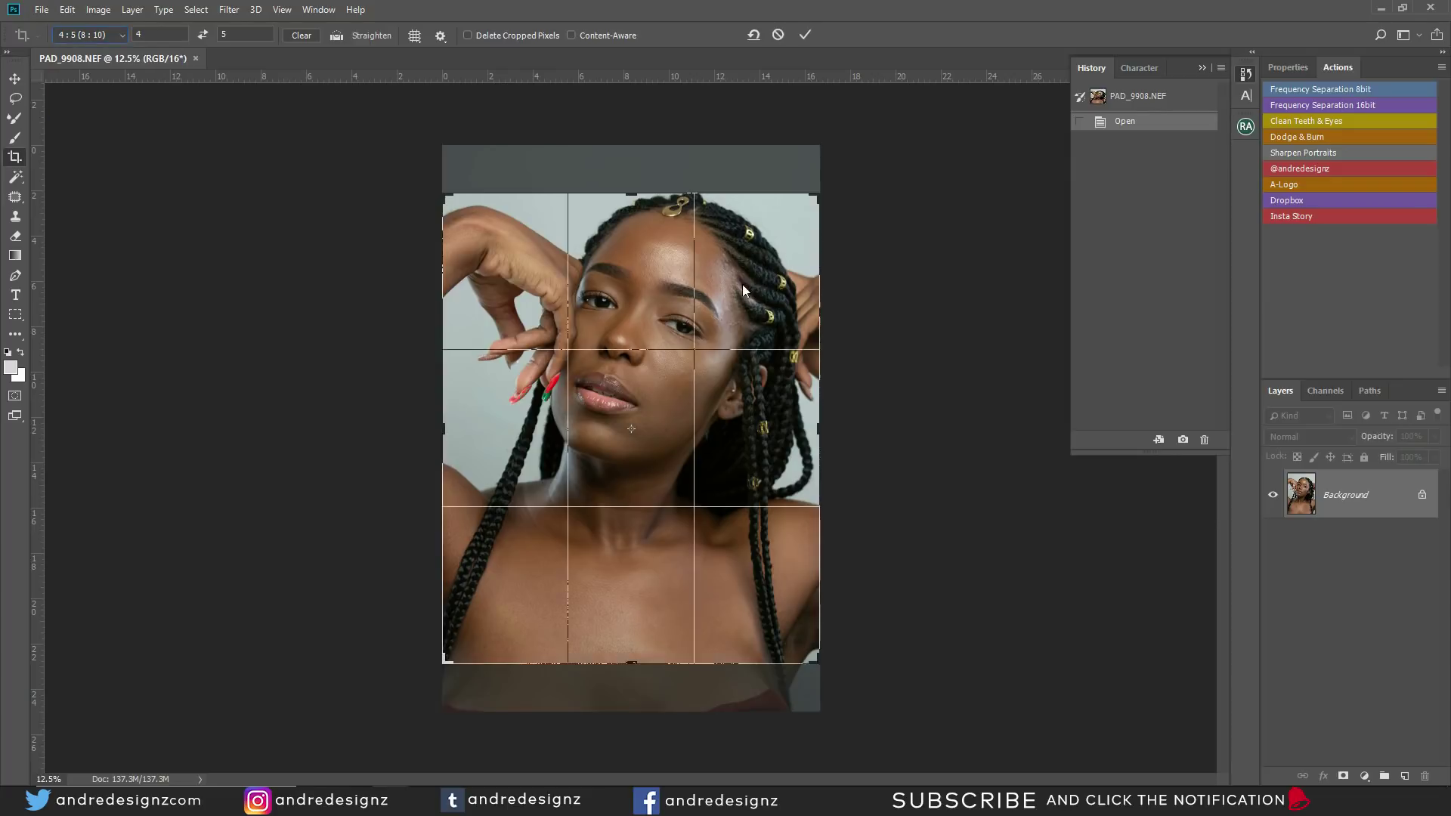
pyautogui.moveTo(630, 663); pyautogui.dragTo(666, 498)
pyautogui.moveTo(630, 569); pyautogui.dragTo(682, 480)
pyautogui.moveTo(630, 568); pyautogui.dragTo(631, 591)
pyautogui.moveTo(654, 531); pyautogui.dragTo(645, 563)
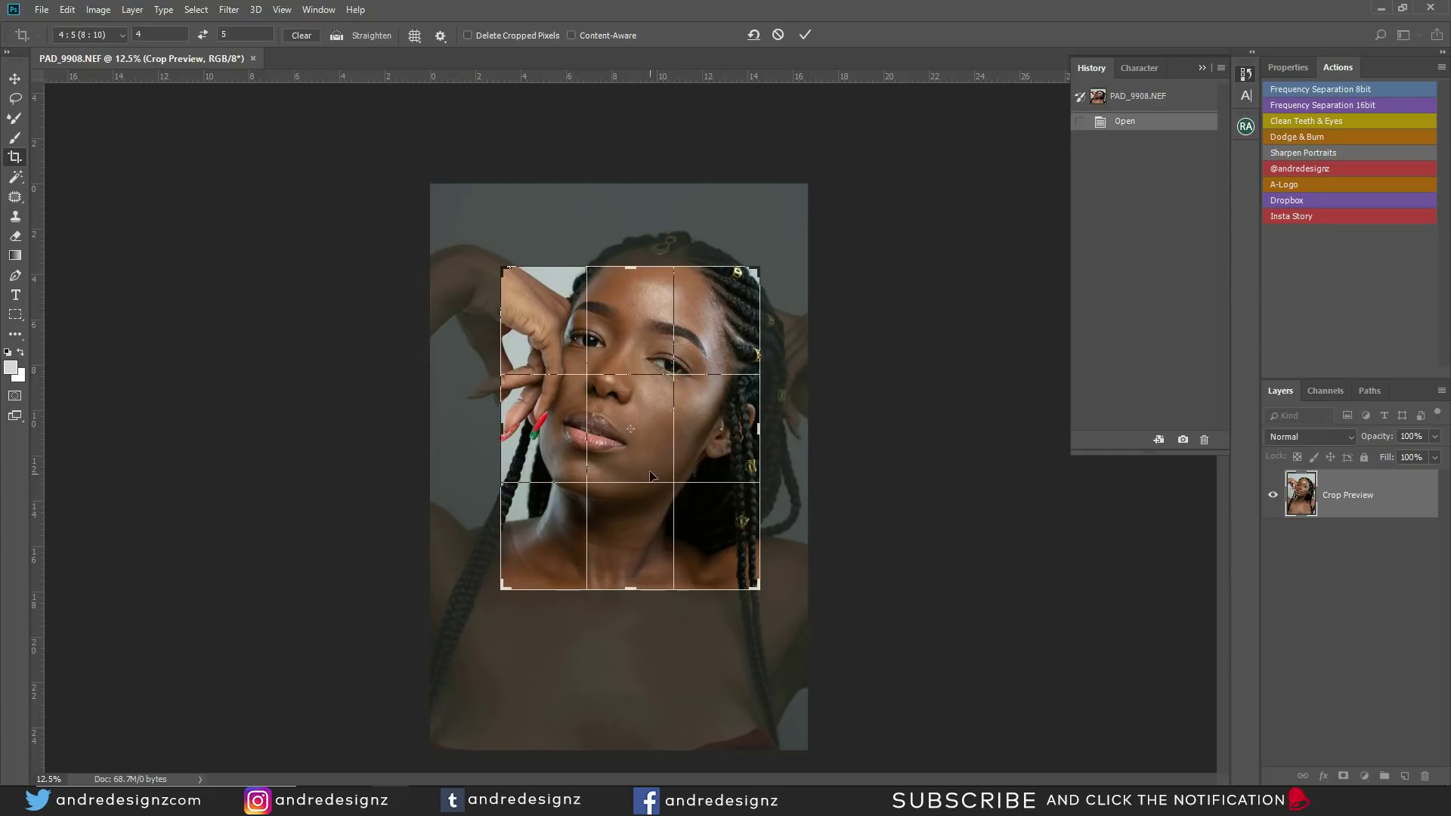
pyautogui.moveTo(641, 451); pyautogui.dragTo(650, 458)
pyautogui.press('Return')
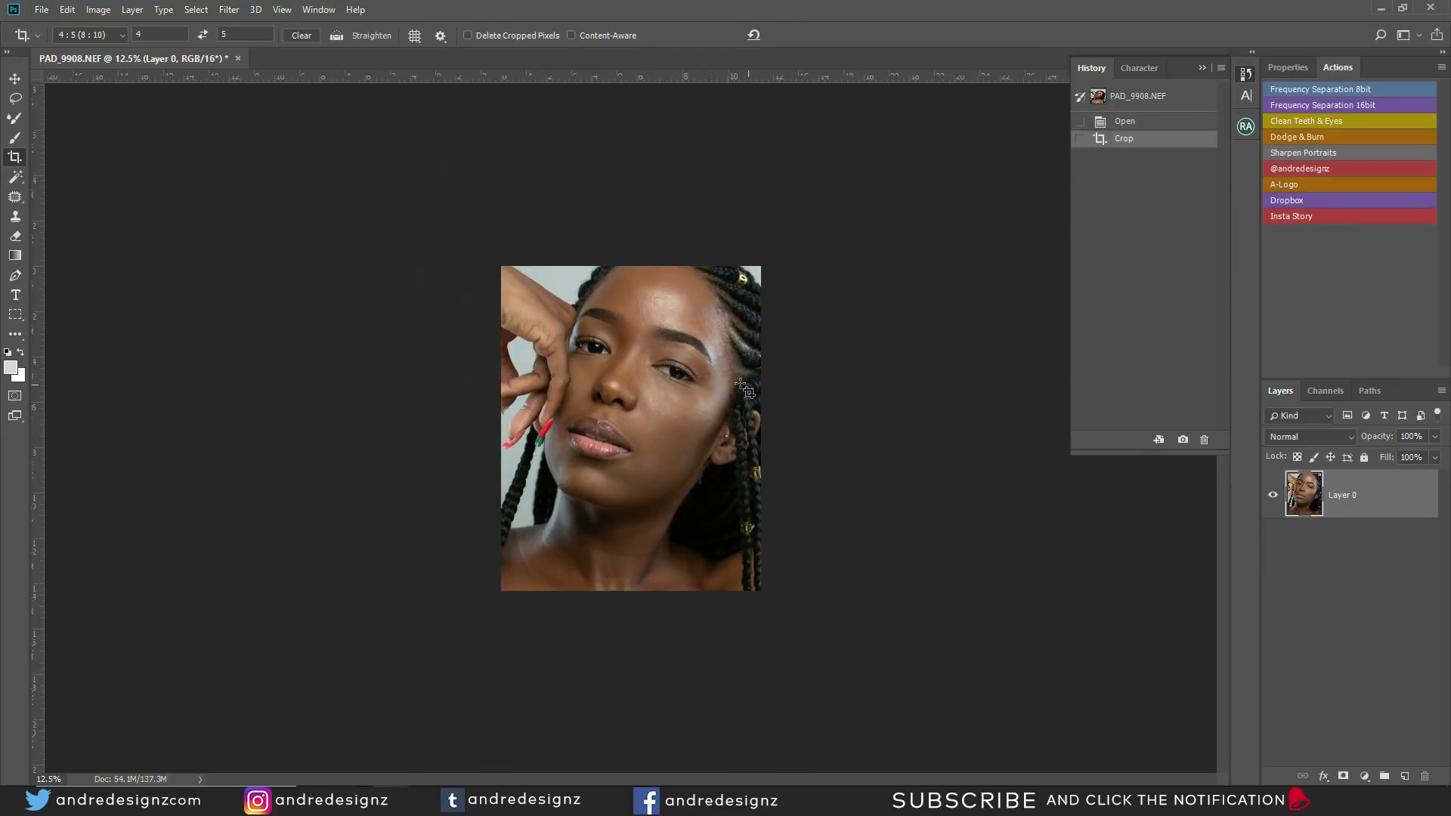
# Step: Zoom in and out to inspect the 4:5 cropped close-up
pyautogui.scroll(5, 732, 385)
pyautogui.scroll(-5, 740, 366)
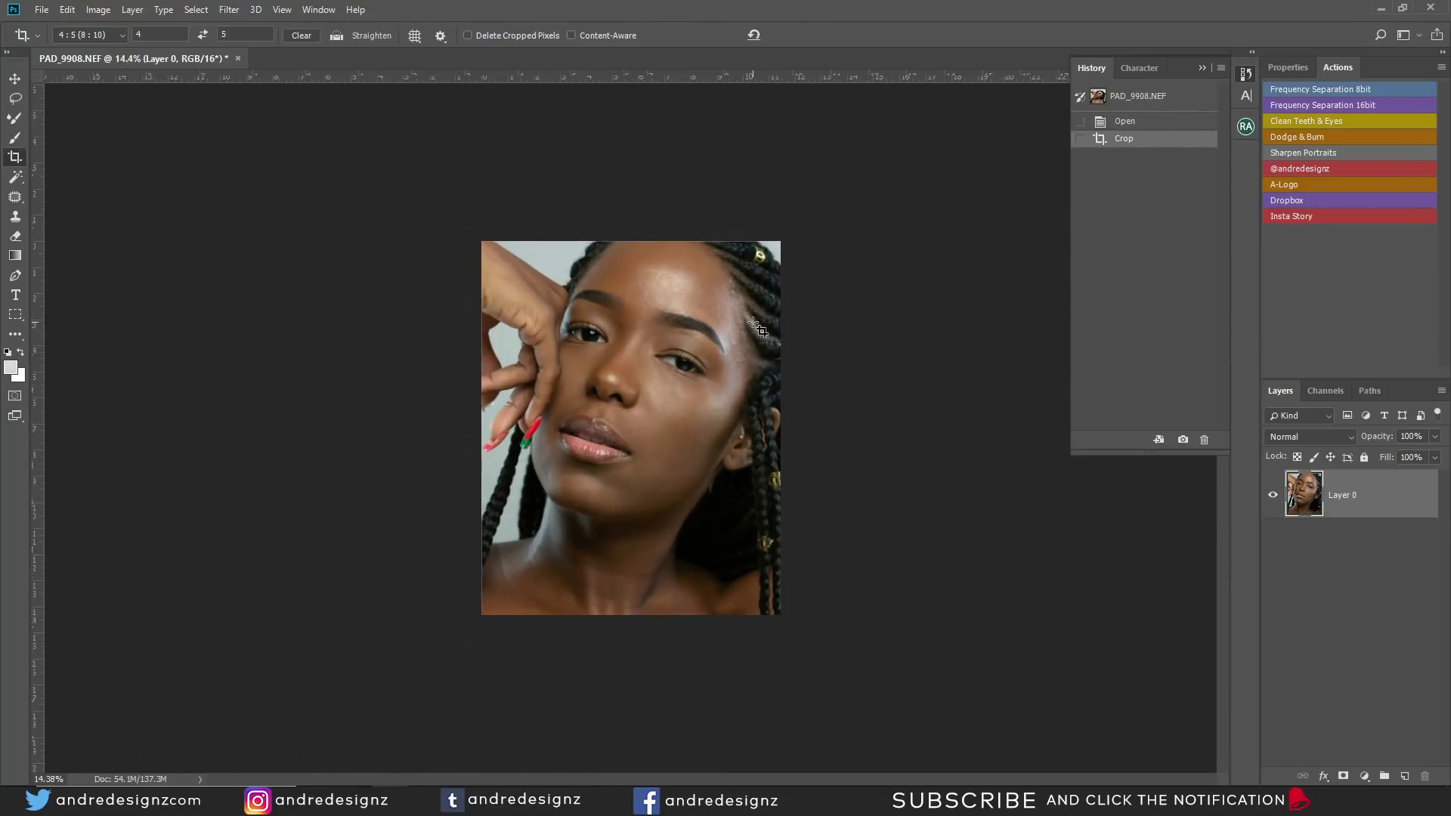
pyautogui.scroll(4, 757, 329)
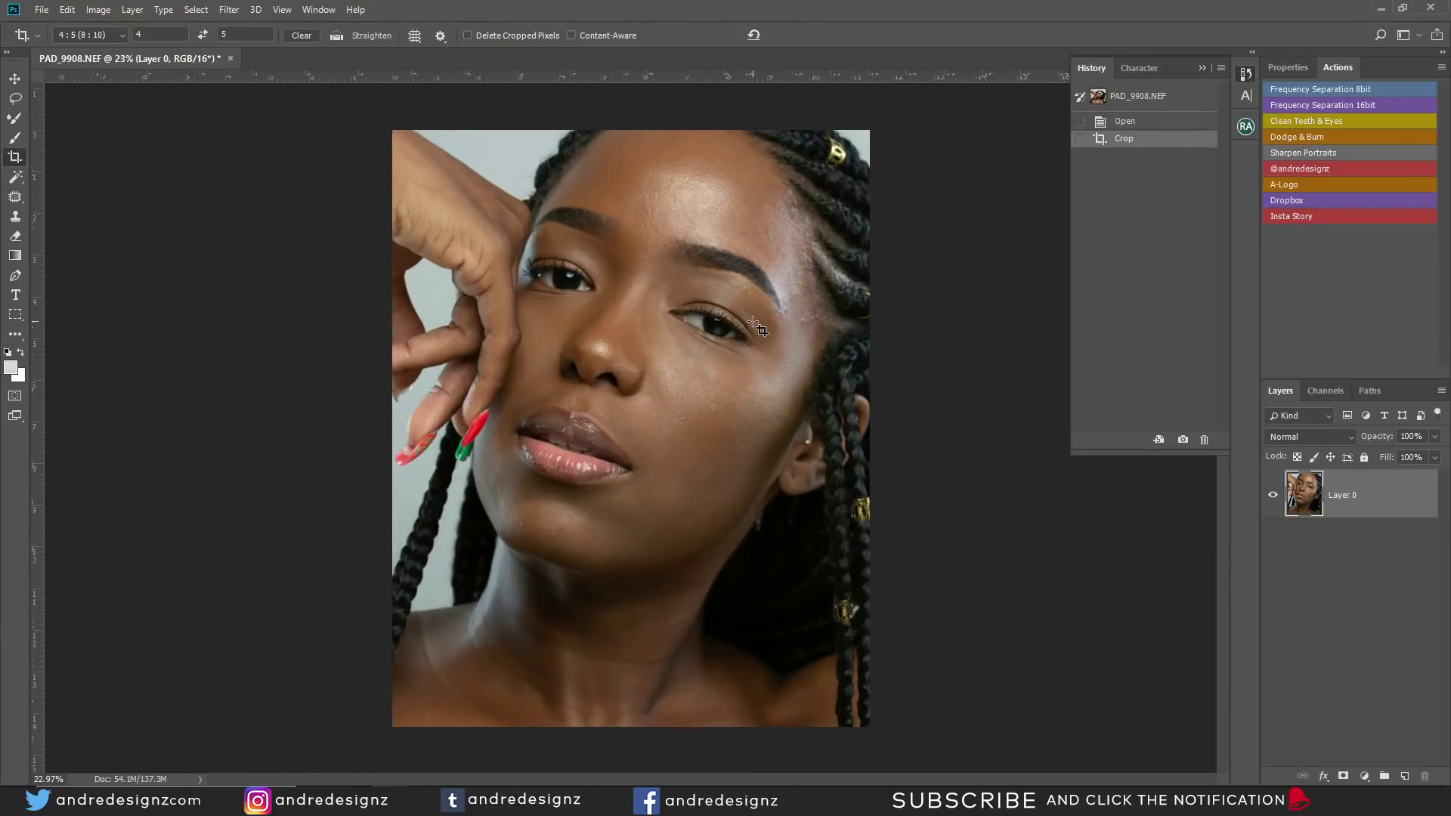
pyautogui.scroll(-4, 758, 323)
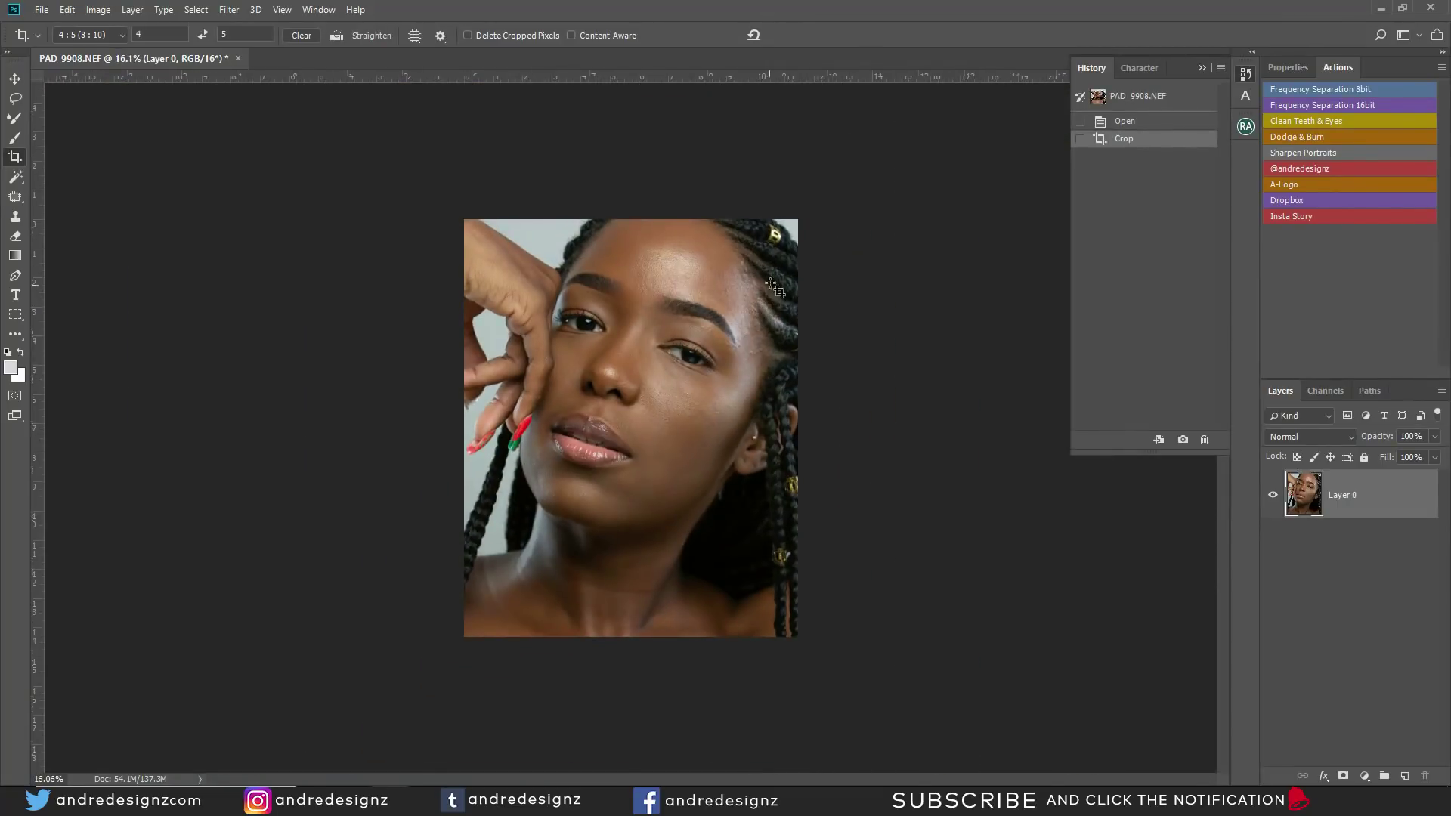
pyautogui.scroll(2, 624, 265)
pyautogui.scroll(3, 624, 262)
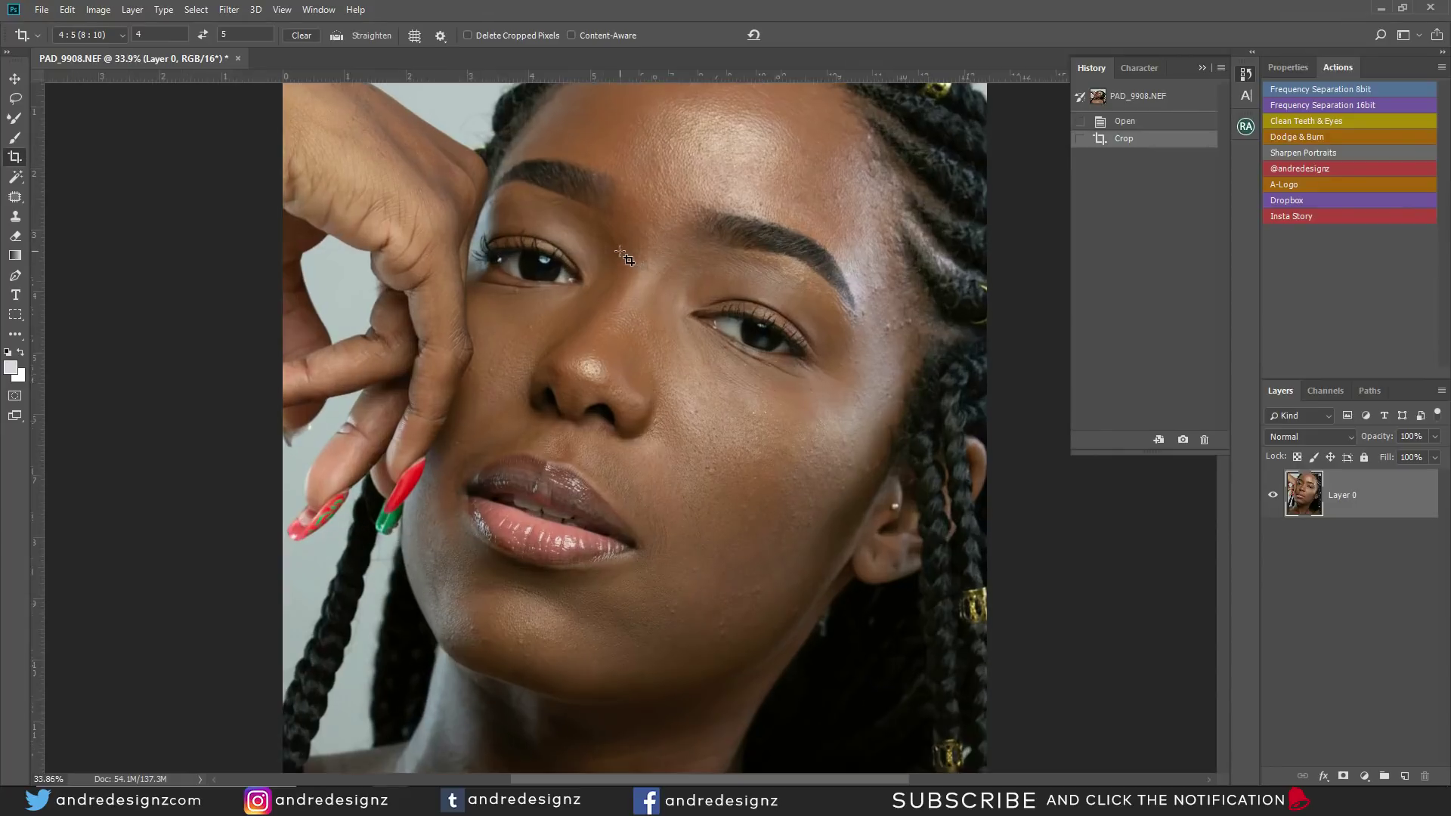
pyautogui.scroll(-2, 629, 242)
pyautogui.scroll(-2, 629, 242)
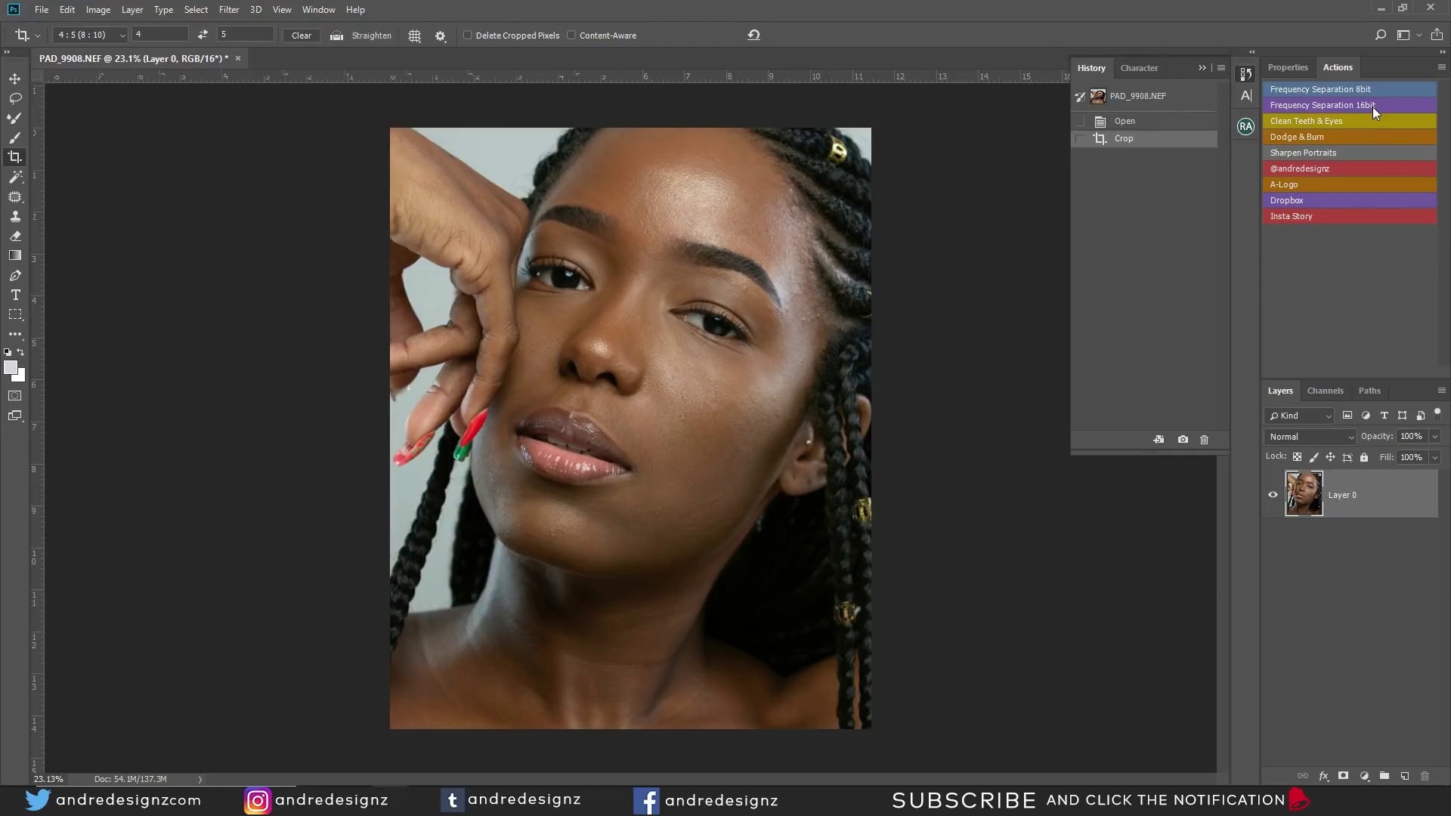
# Step: Switch the Actions panel between list view and Button Mode, ending in Button Mode
pyautogui.click(1441, 69)
pyautogui.click(1443, 69)
pyautogui.click(1443, 69)
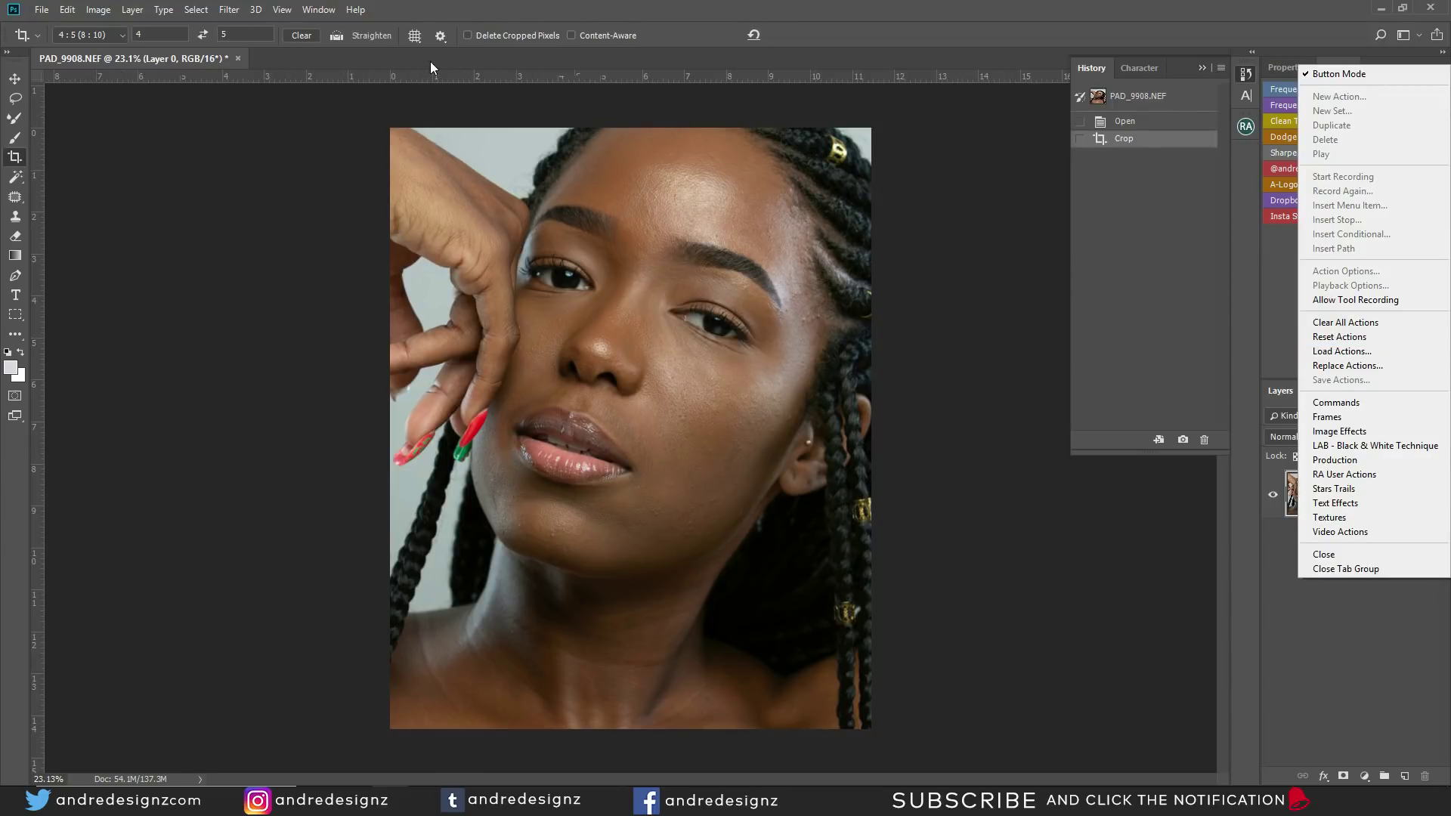
pyautogui.press('Escape')
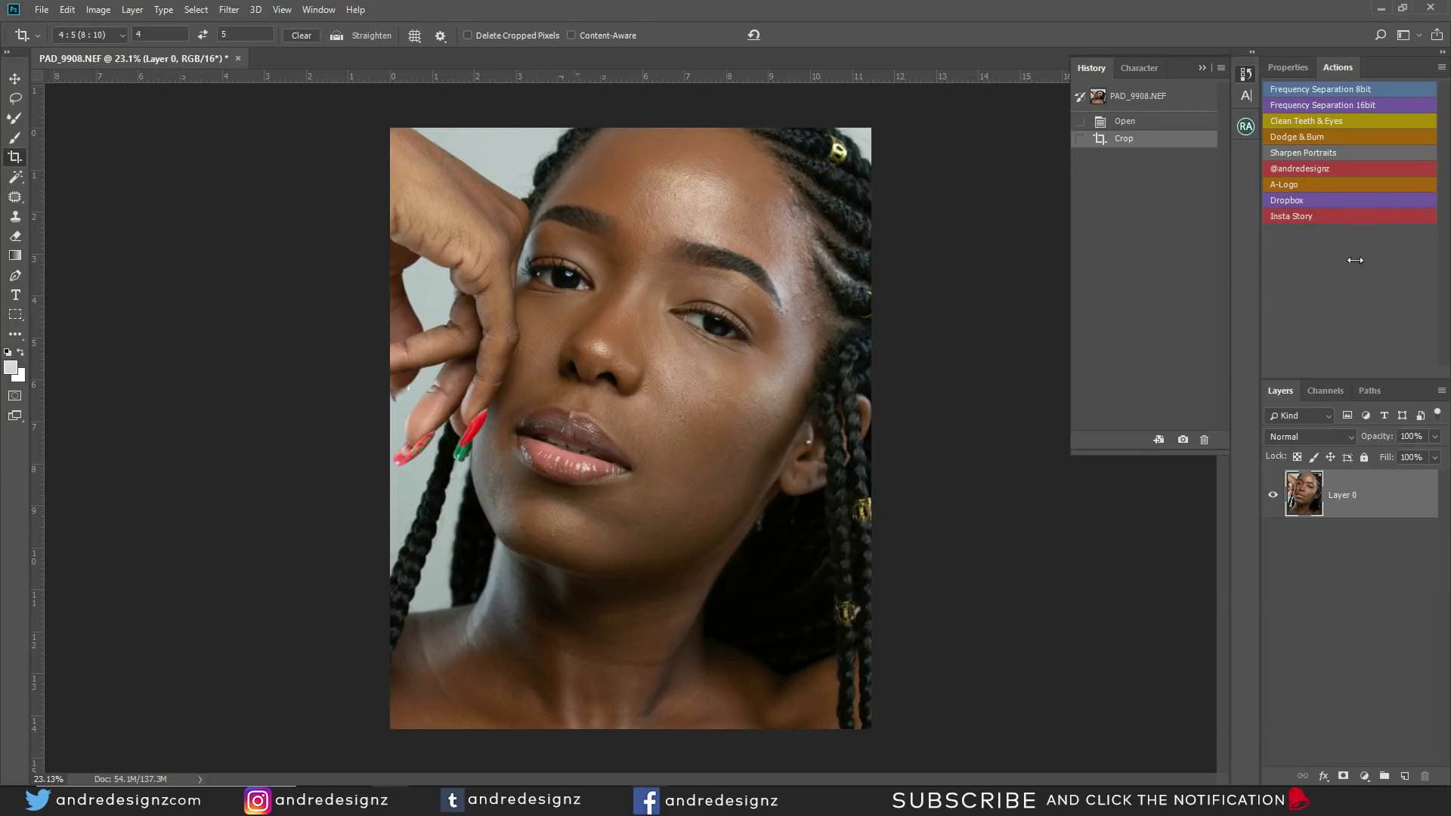
pyautogui.click(1441, 67)
pyautogui.click(1424, 76)
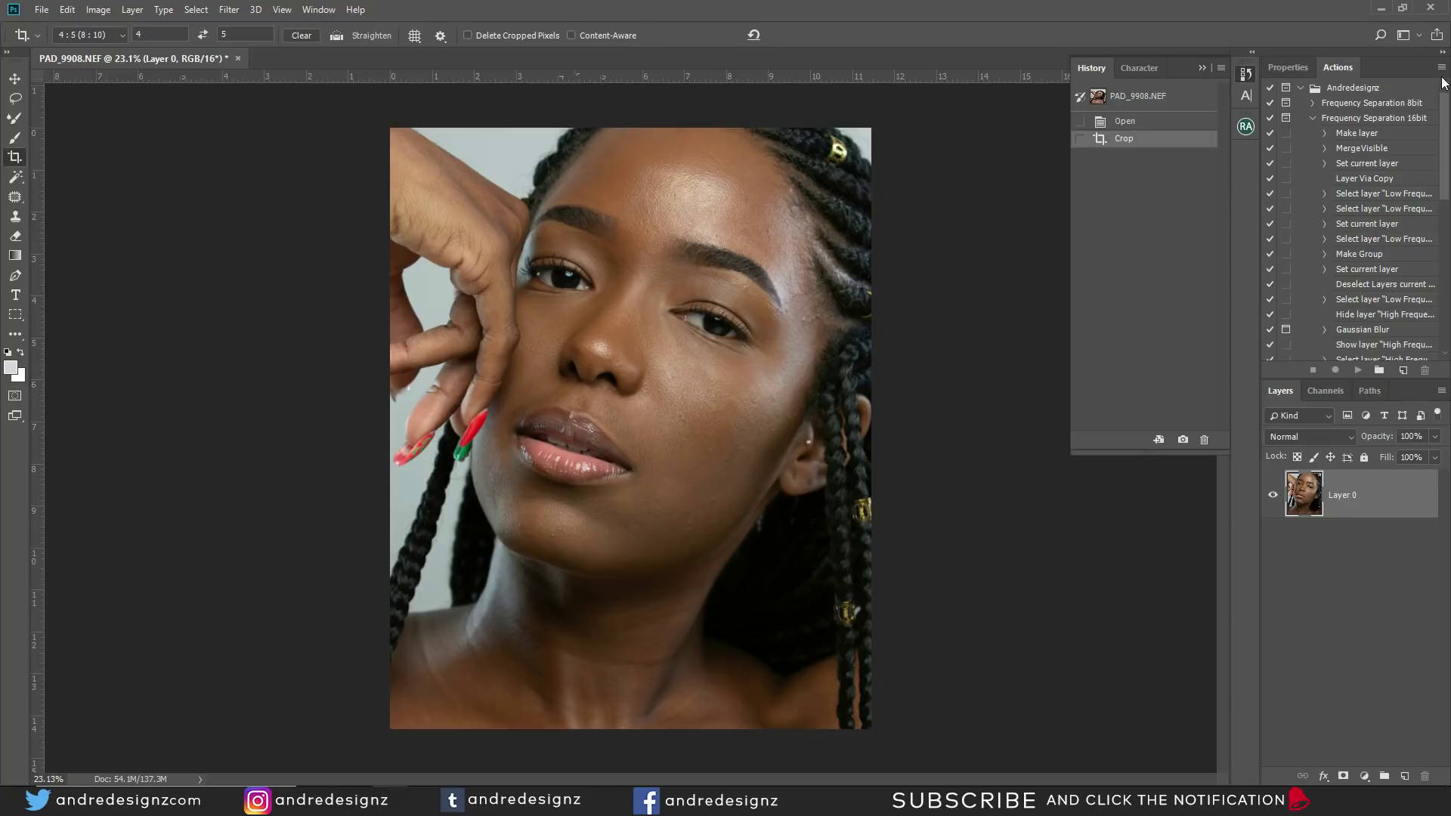
pyautogui.click(1443, 69)
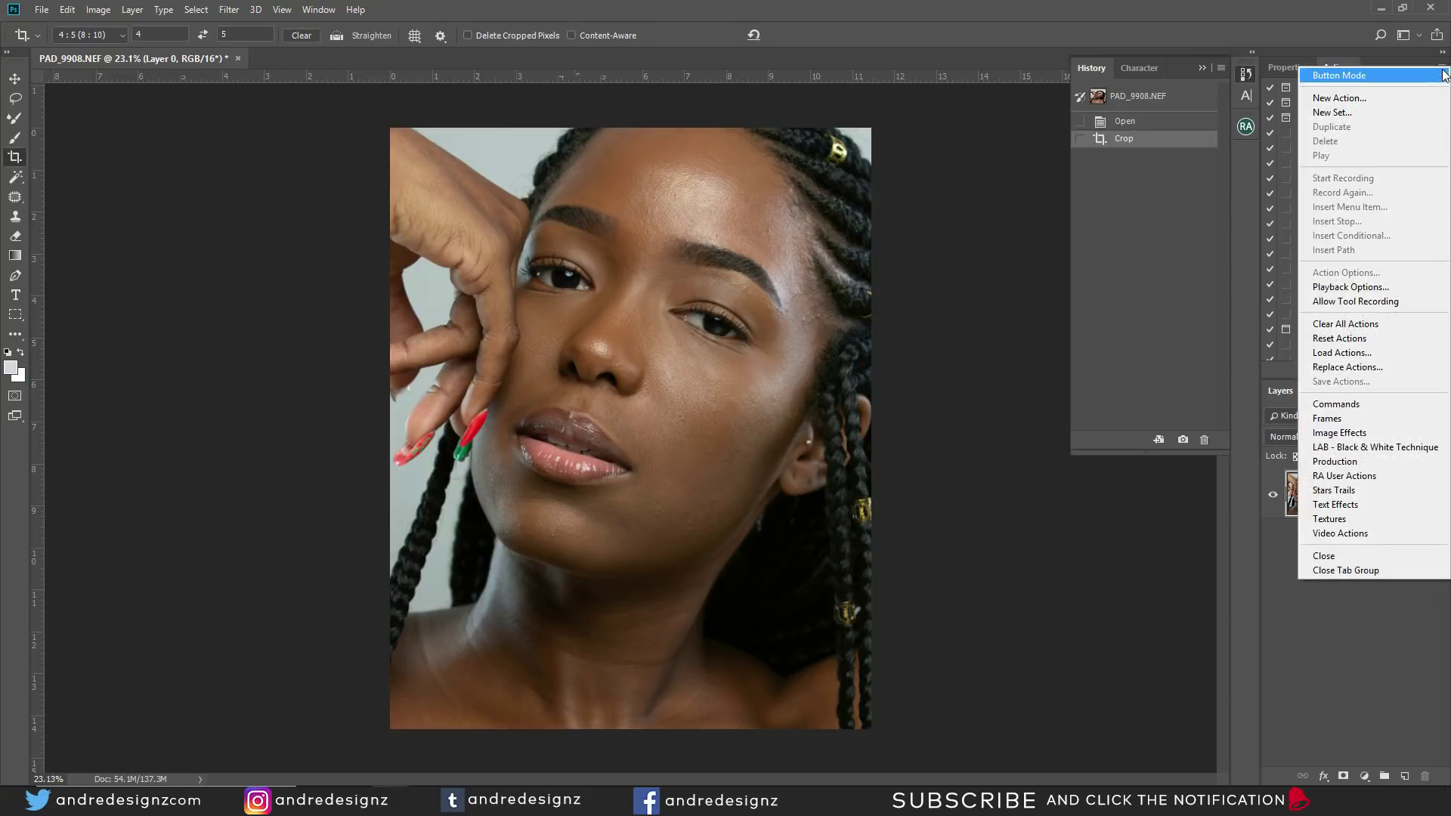
pyautogui.click(1428, 79)
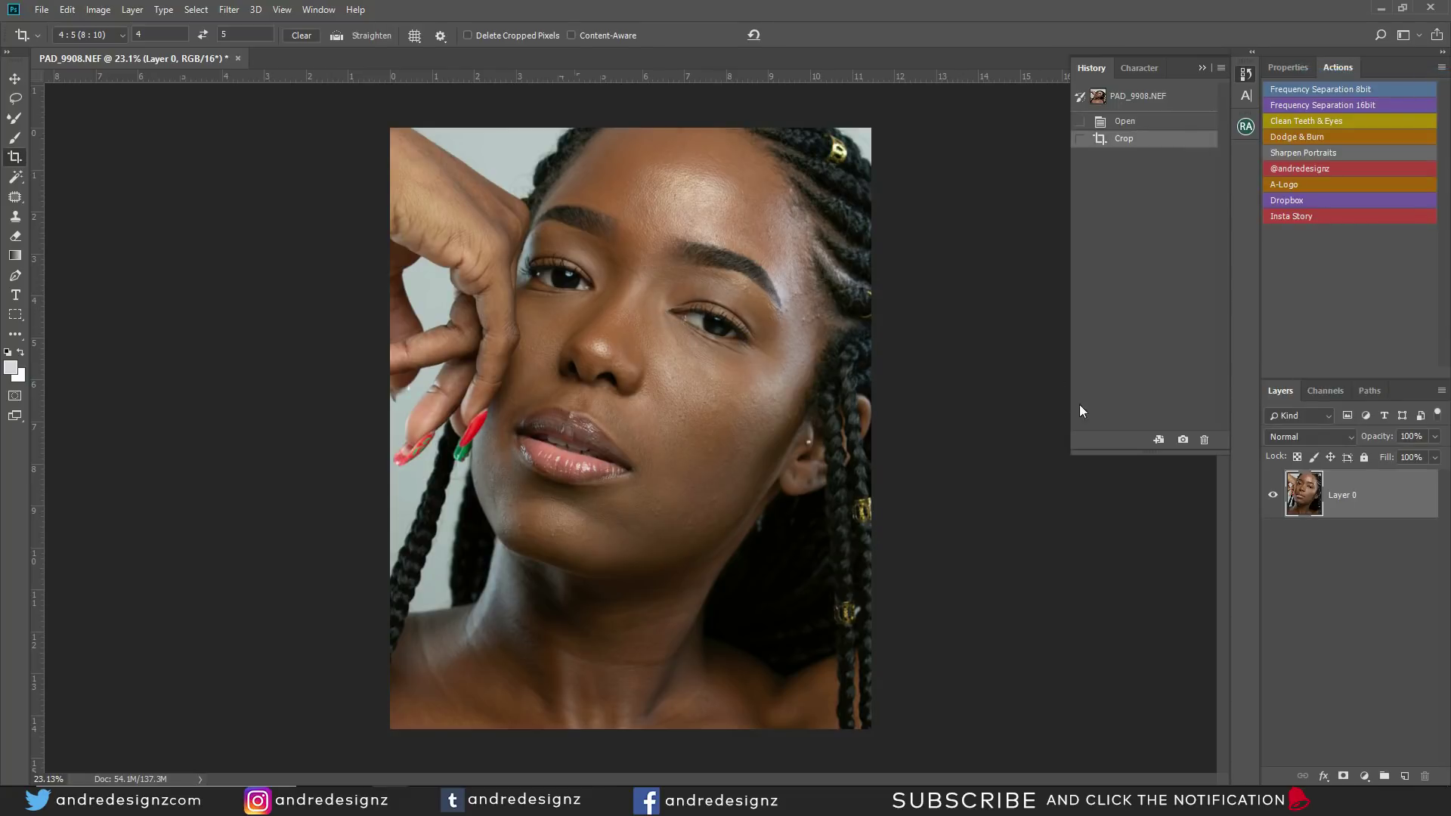
# Step: Run the Frequency Separation 16bit action, accepting the 10-pixel Gaussian Blur for low frequency
pyautogui.click(1343, 107)
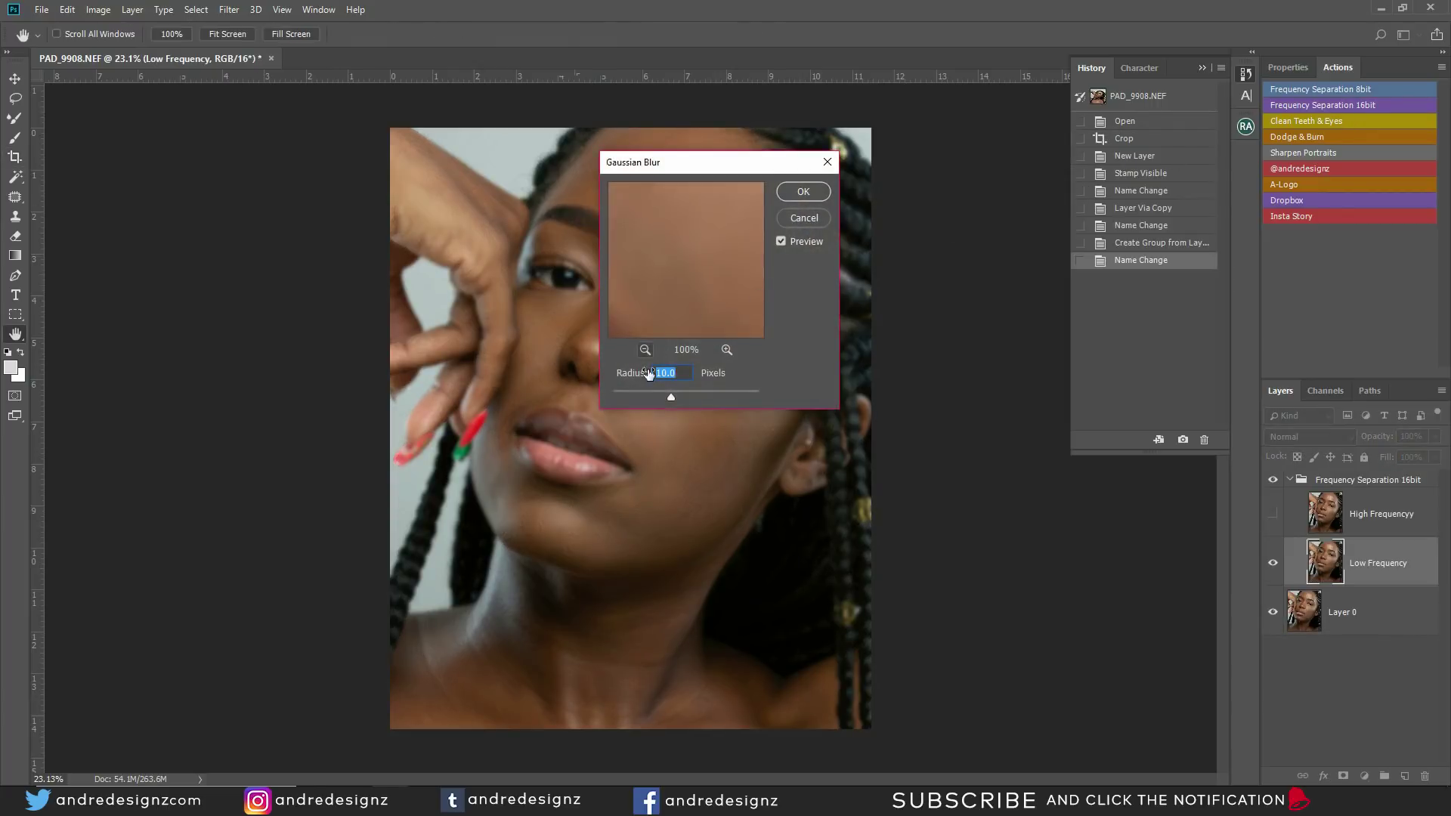
pyautogui.click(803, 193)
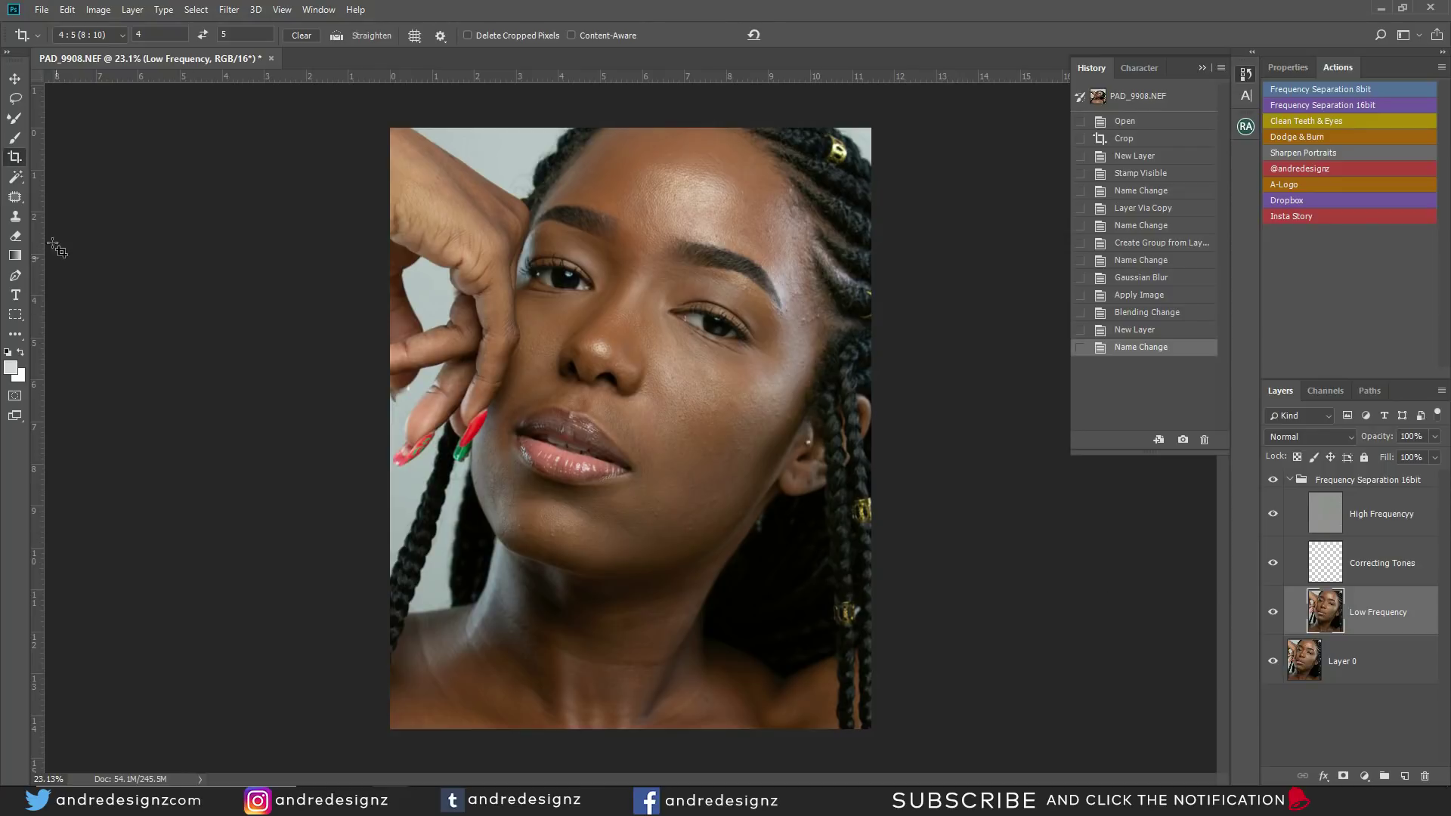
pyautogui.click(14, 120)
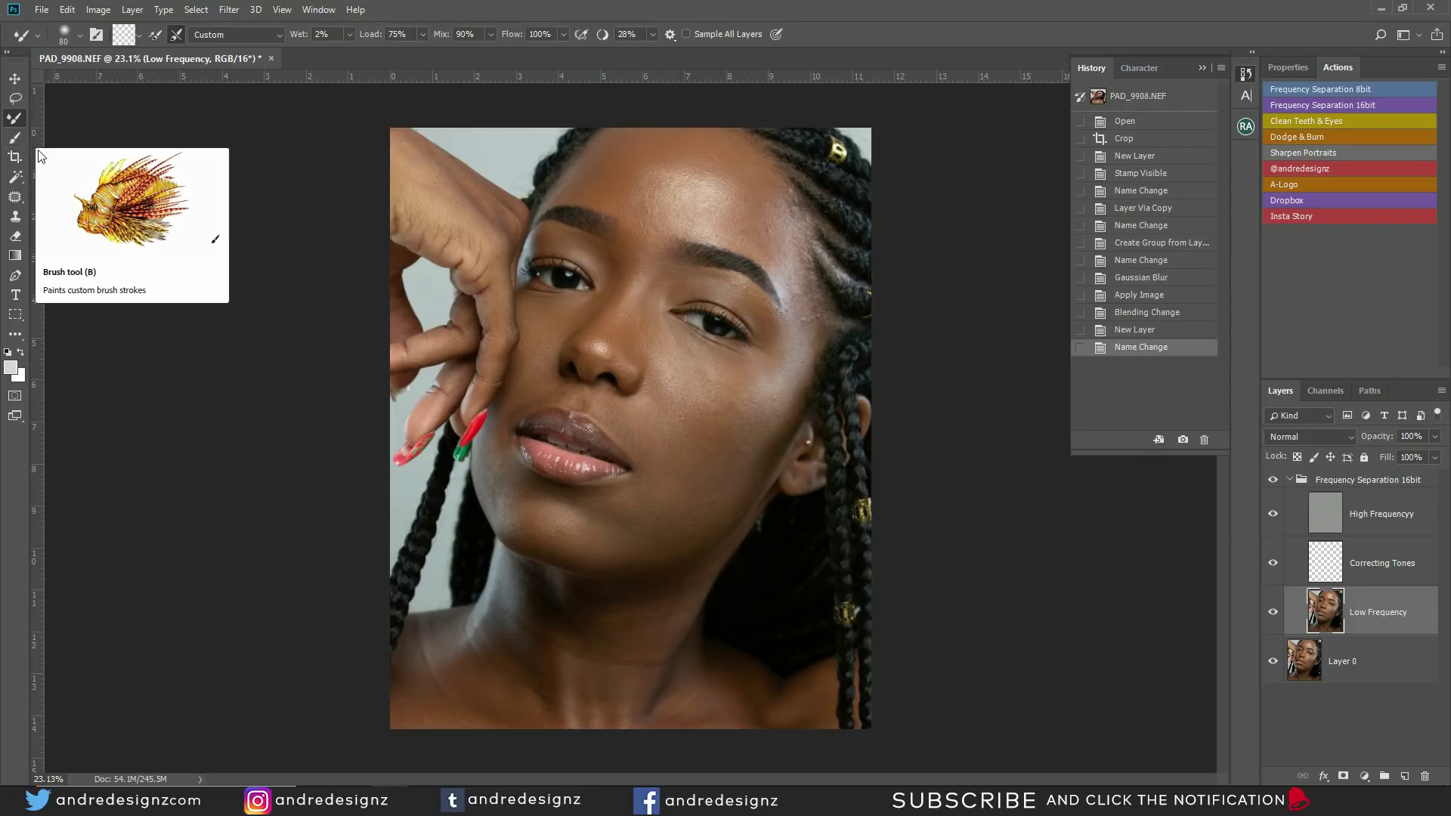
# Step: Select the Mixer Brush and set its load option for Wet 2%, Load 75%, Mix 90%, Flow 100%
pyautogui.click(14, 139)
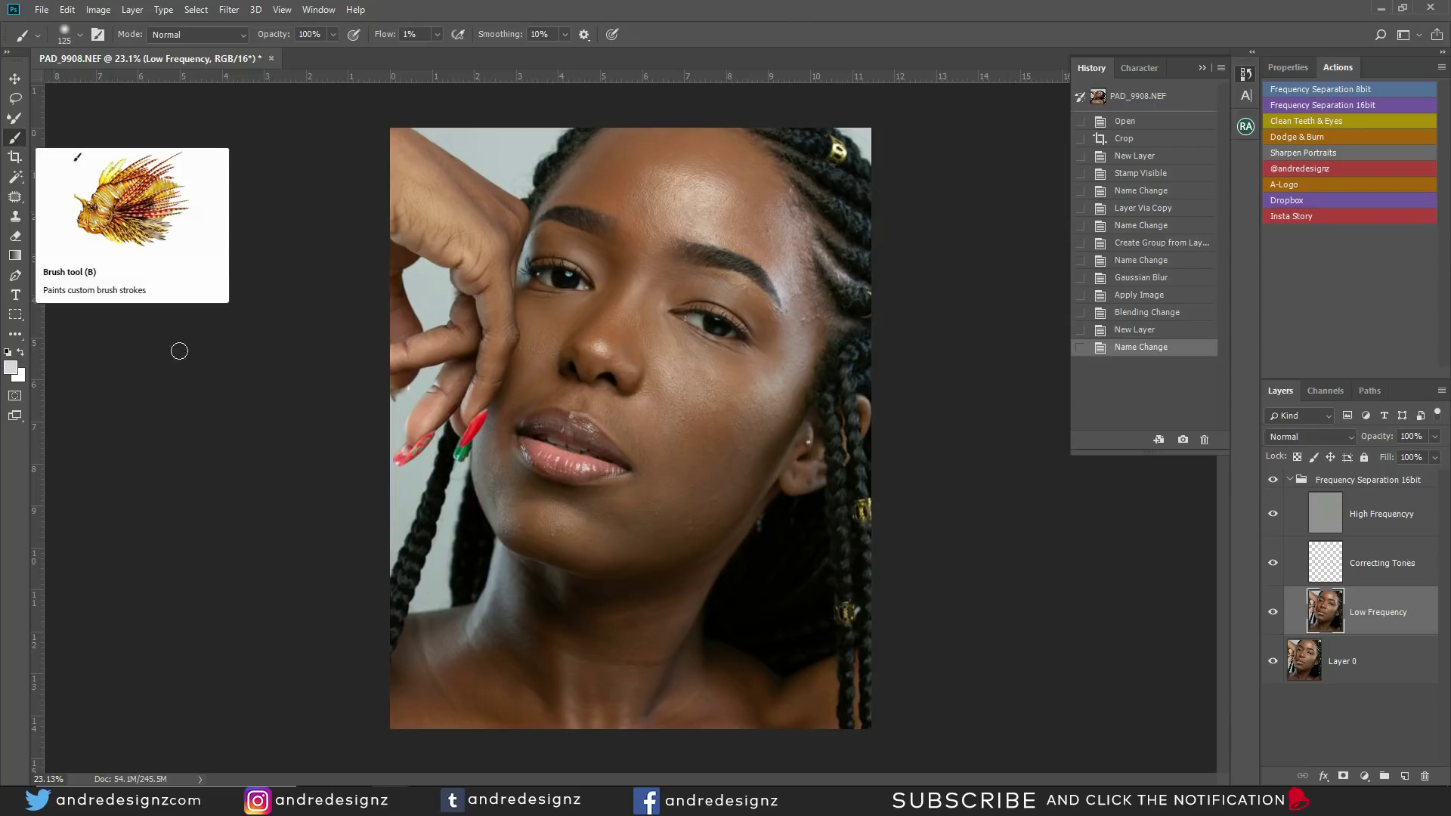
pyautogui.click(21, 120)
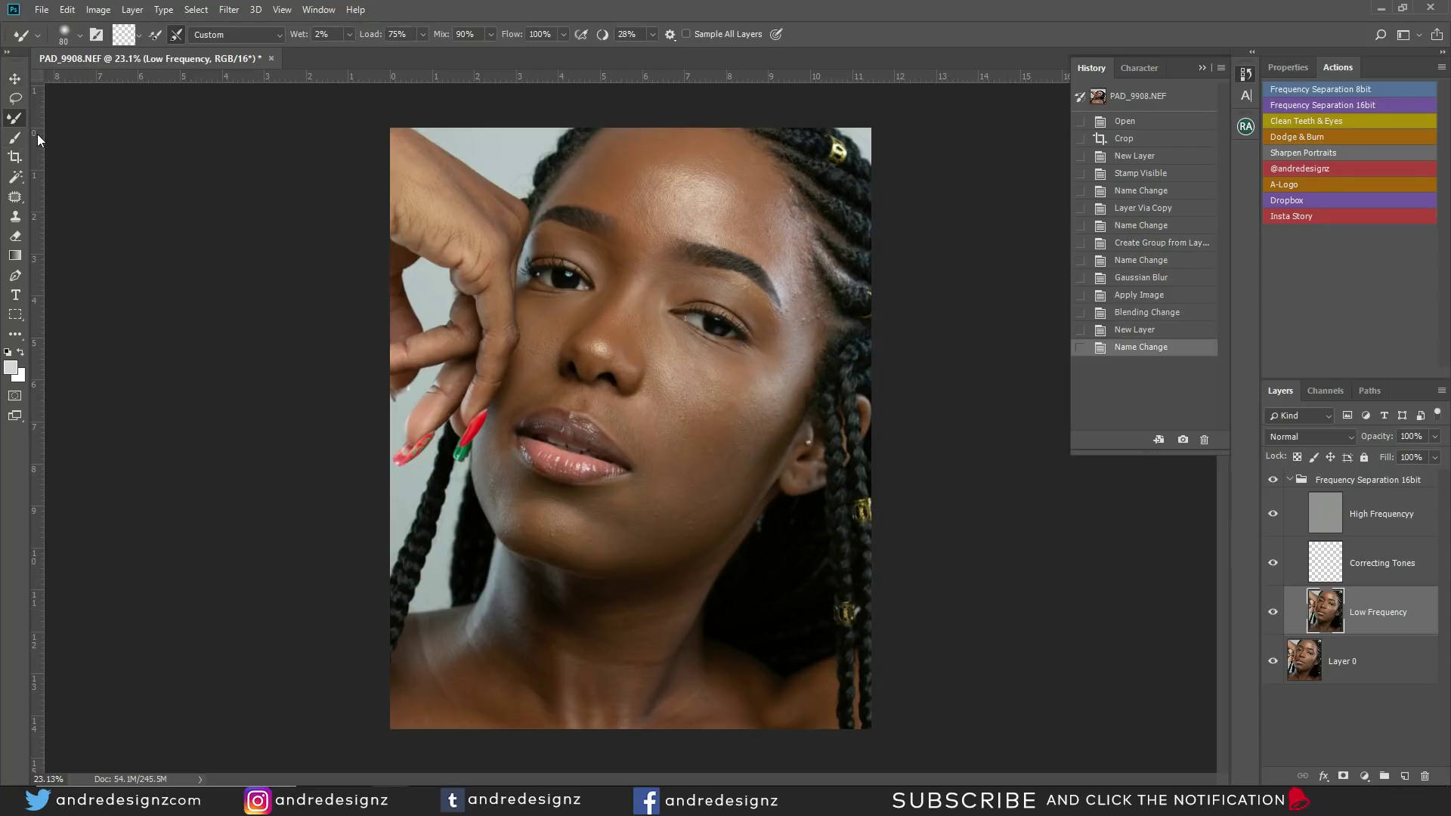
pyautogui.click(139, 35)
pyautogui.click(167, 68)
pyautogui.keyDown('alt'); pyautogui.scroll(5, 752, 407); pyautogui.keyUp('alt')
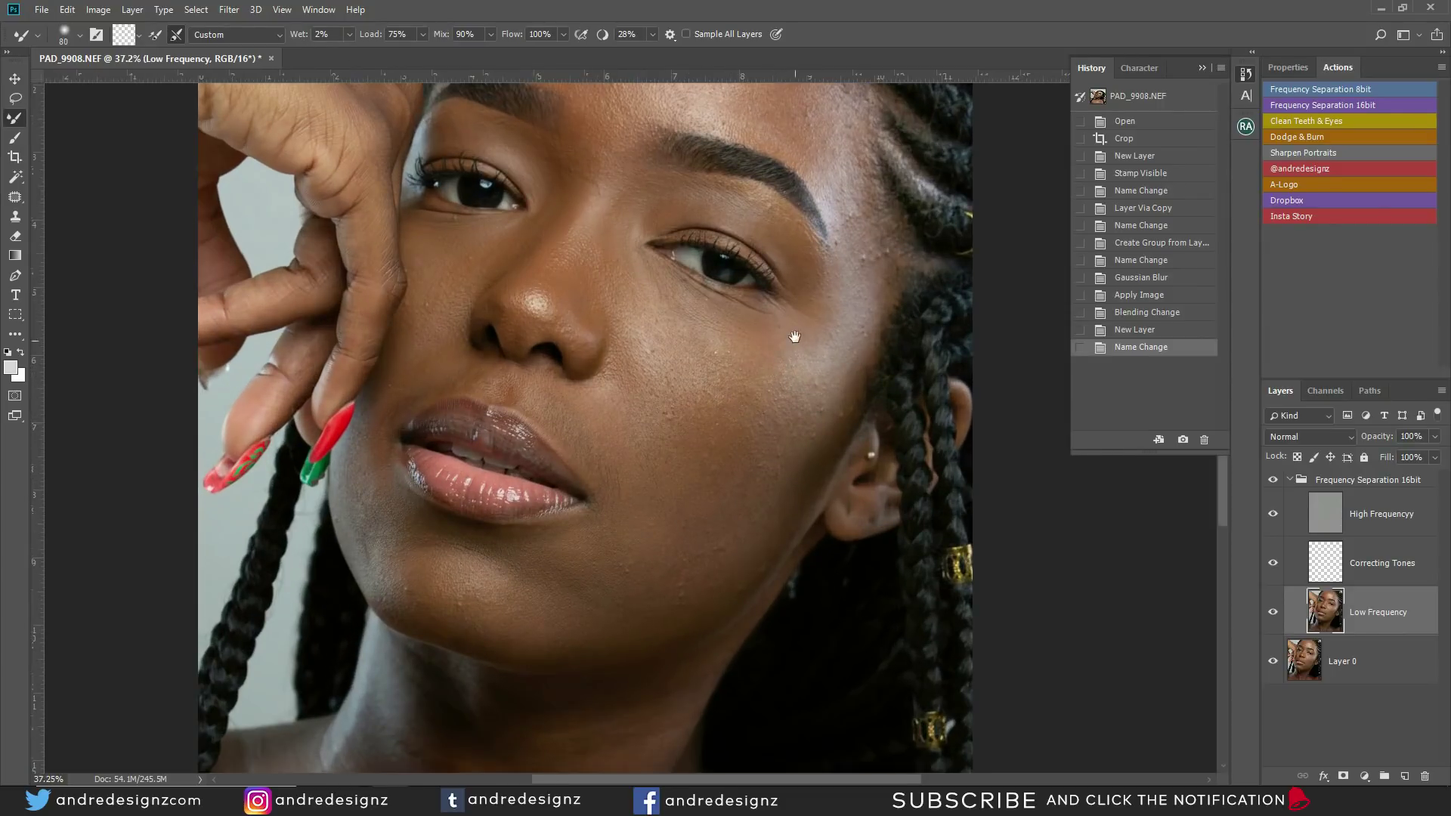
# Step: Blend the skin tones under the eye, across the cheeks, around the mouth and along the jaw
pyautogui.keyDown('alt'); pyautogui.scroll(-2, 794, 337); pyautogui.keyUp('alt')
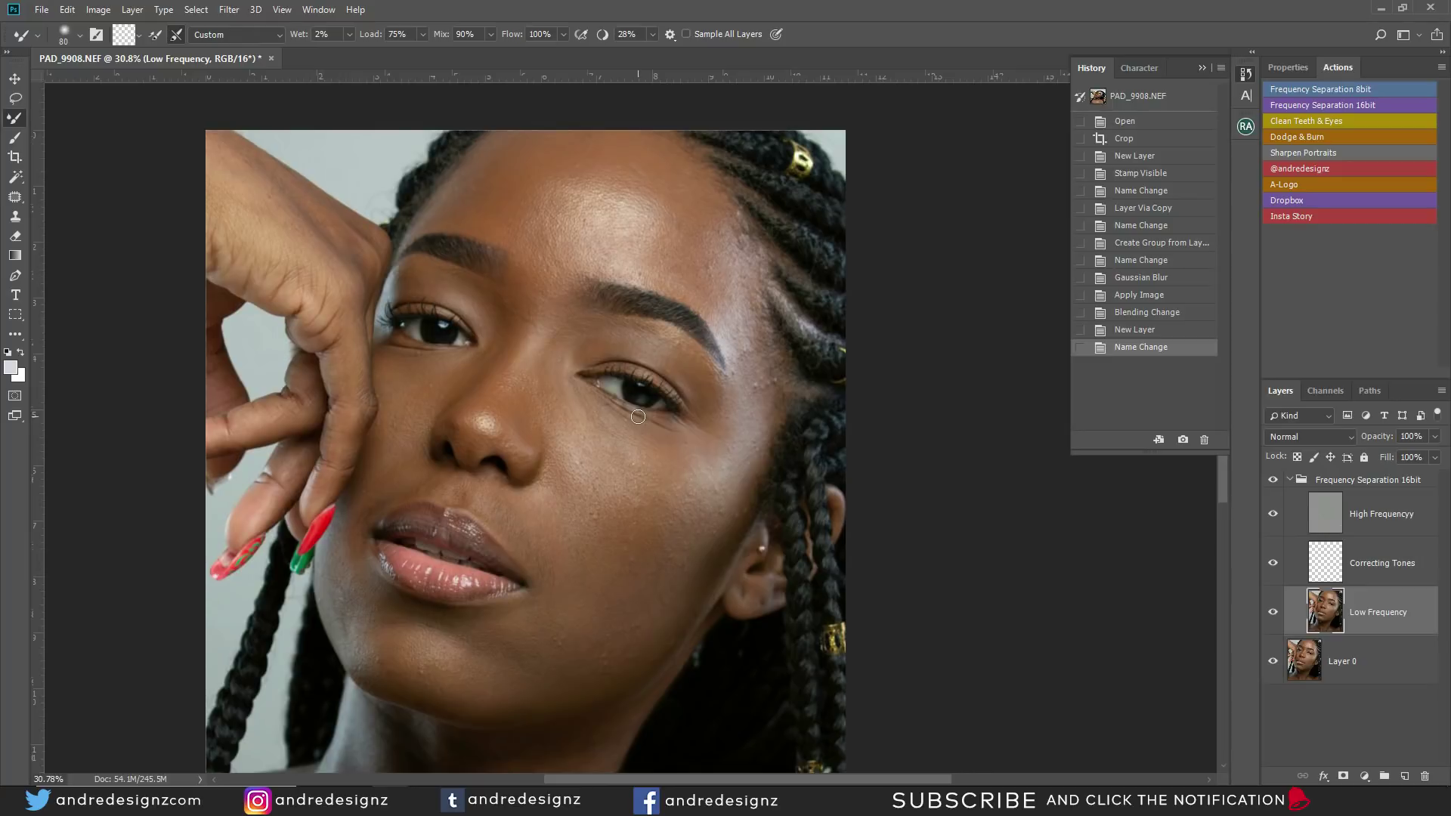
pyautogui.press(']')
pyautogui.press(']')
pyautogui.press(']')
pyautogui.press(']')
pyautogui.press(']')
pyautogui.press(']')
pyautogui.press(']')
pyautogui.press(']')
pyautogui.moveTo(619, 543)
pyautogui.mouseDown()
pyautogui.moveTo(598, 474)
pyautogui.moveTo(601, 527)
pyautogui.moveTo(605, 481)
pyautogui.moveTo(628, 491)
pyautogui.moveTo(636, 544)
pyautogui.moveTo(691, 529)
pyautogui.moveTo(721, 441)
pyautogui.moveTo(655, 556)
pyautogui.mouseUp()
pyautogui.moveTo(654, 554)
pyautogui.mouseDown()
pyautogui.moveTo(499, 661)
pyautogui.moveTo(609, 642)
pyautogui.moveTo(596, 572)
pyautogui.mouseUp()
pyautogui.press('[')
pyautogui.press('[')
pyautogui.press('[')
pyautogui.press('[')
pyautogui.moveTo(551, 519)
pyautogui.mouseDown()
pyautogui.moveTo(562, 523)
pyautogui.moveTo(563, 443)
pyautogui.mouseUp()
pyautogui.moveTo(544, 390); pyautogui.dragTo(537, 368)
pyautogui.moveTo(596, 427)
pyautogui.mouseDown()
pyautogui.moveTo(669, 457)
pyautogui.moveTo(637, 466)
pyautogui.moveTo(700, 472)
pyautogui.moveTo(680, 457)
pyautogui.moveTo(620, 462)
pyautogui.mouseUp()
pyautogui.moveTo(751, 476); pyautogui.dragTo(727, 523)
pyautogui.moveTo(669, 606)
pyautogui.mouseDown()
pyautogui.moveTo(571, 693)
pyautogui.moveTo(504, 692)
pyautogui.moveTo(400, 650)
pyautogui.moveTo(442, 687)
pyautogui.moveTo(424, 647)
pyautogui.moveTo(472, 670)
pyautogui.moveTo(485, 658)
pyautogui.moveTo(470, 598)
pyautogui.mouseUp()
pyautogui.moveTo(359, 633)
pyautogui.mouseDown()
pyautogui.moveTo(372, 655)
pyautogui.moveTo(331, 552)
pyautogui.moveTo(349, 520)
pyautogui.moveTo(366, 641)
pyautogui.moveTo(421, 670)
pyautogui.moveTo(398, 664)
pyautogui.moveTo(452, 639)
pyautogui.mouseUp()
pyautogui.moveTo(410, 391)
pyautogui.mouseDown()
pyautogui.moveTo(481, 357)
pyautogui.moveTo(462, 380)
pyautogui.moveTo(508, 313)
pyautogui.moveTo(423, 275)
pyautogui.moveTo(406, 278)
pyautogui.moveTo(497, 319)
pyautogui.moveTo(488, 345)
pyautogui.moveTo(559, 323)
pyautogui.moveTo(551, 312)
pyautogui.moveTo(530, 338)
pyautogui.moveTo(564, 274)
pyautogui.moveTo(578, 350)
pyautogui.moveTo(546, 402)
pyautogui.moveTo(585, 344)
pyautogui.moveTo(670, 345)
pyautogui.moveTo(704, 384)
pyautogui.mouseUp()
pyautogui.moveTo(658, 339); pyautogui.dragTo(668, 347)
pyautogui.moveTo(608, 434)
pyautogui.mouseDown()
pyautogui.moveTo(570, 511)
pyautogui.moveTo(561, 578)
pyautogui.moveTo(535, 535)
pyautogui.moveTo(504, 521)
pyautogui.moveTo(545, 582)
pyautogui.mouseUp()
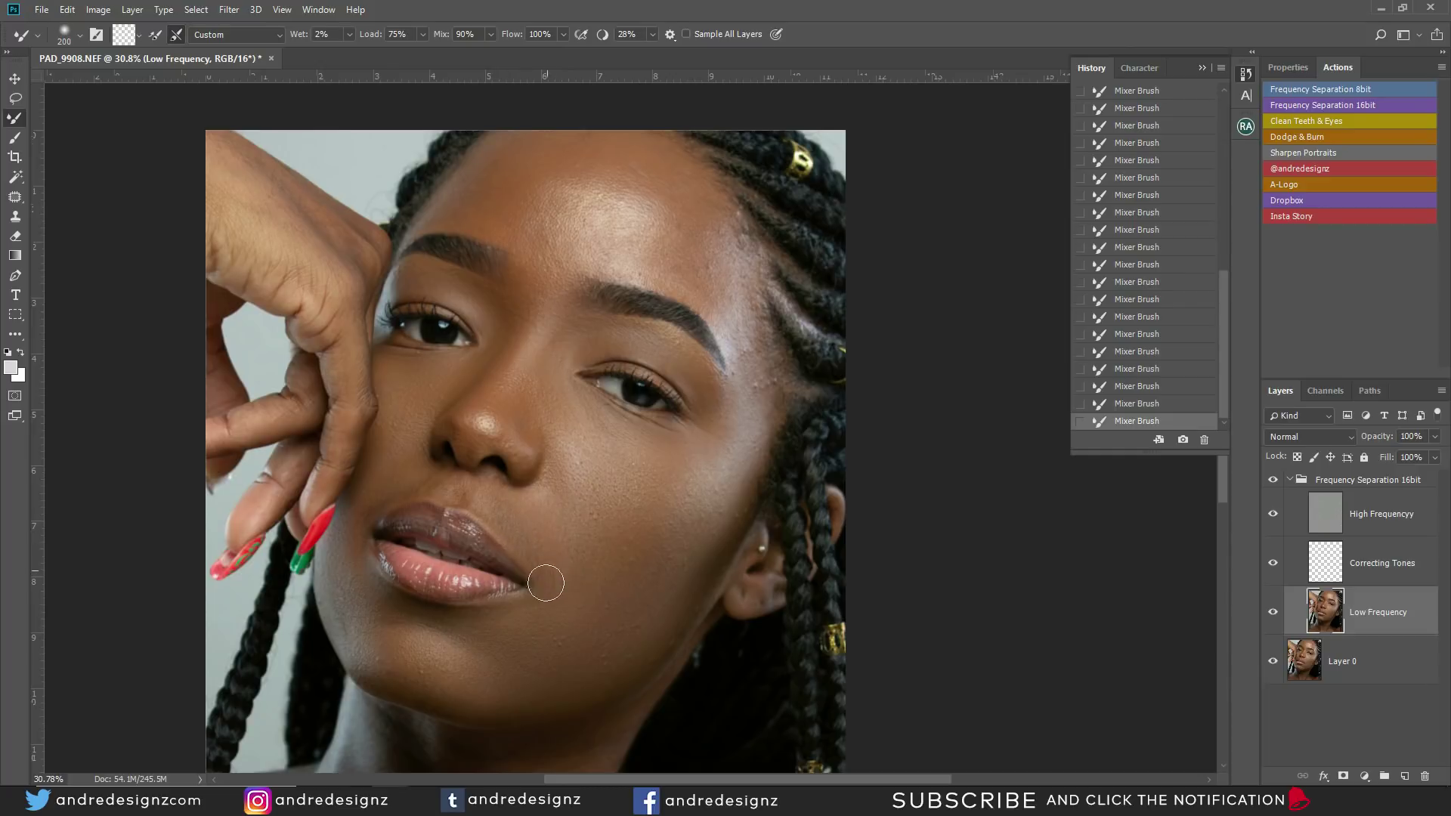
# Step: Blend the neck skin down toward the collarbone
pyautogui.moveTo(608, 715)
pyautogui.mouseDown()
pyautogui.moveTo(615, 620)
pyautogui.moveTo(676, 393)
pyautogui.mouseUp()
pyautogui.moveTo(588, 626); pyautogui.dragTo(597, 615)
pyautogui.moveTo(662, 460)
pyautogui.mouseDown()
pyautogui.moveTo(531, 539)
pyautogui.moveTo(508, 579)
pyautogui.mouseUp()
pyautogui.moveTo(430, 521)
pyautogui.mouseDown()
pyautogui.moveTo(459, 612)
pyautogui.moveTo(403, 511)
pyautogui.moveTo(357, 609)
pyautogui.moveTo(372, 519)
pyautogui.moveTo(283, 578)
pyautogui.moveTo(359, 672)
pyautogui.moveTo(442, 596)
pyautogui.moveTo(470, 657)
pyautogui.moveTo(436, 544)
pyautogui.moveTo(440, 513)
pyautogui.moveTo(503, 548)
pyautogui.moveTo(484, 468)
pyautogui.moveTo(553, 636)
pyautogui.moveTo(544, 560)
pyautogui.moveTo(507, 613)
pyautogui.moveTo(510, 658)
pyautogui.moveTo(541, 695)
pyautogui.moveTo(696, 445)
pyautogui.moveTo(711, 580)
pyautogui.moveTo(689, 660)
pyautogui.moveTo(702, 672)
pyautogui.moveTo(753, 616)
pyautogui.moveTo(763, 653)
pyautogui.moveTo(788, 646)
pyautogui.moveTo(836, 592)
pyautogui.moveTo(801, 637)
pyautogui.mouseUp()
pyautogui.moveTo(681, 550)
pyautogui.mouseDown()
pyautogui.moveTo(658, 537)
pyautogui.moveTo(624, 622)
pyautogui.moveTo(648, 570)
pyautogui.moveTo(641, 599)
pyautogui.moveTo(534, 574)
pyautogui.moveTo(641, 534)
pyautogui.moveTo(592, 412)
pyautogui.mouseUp()
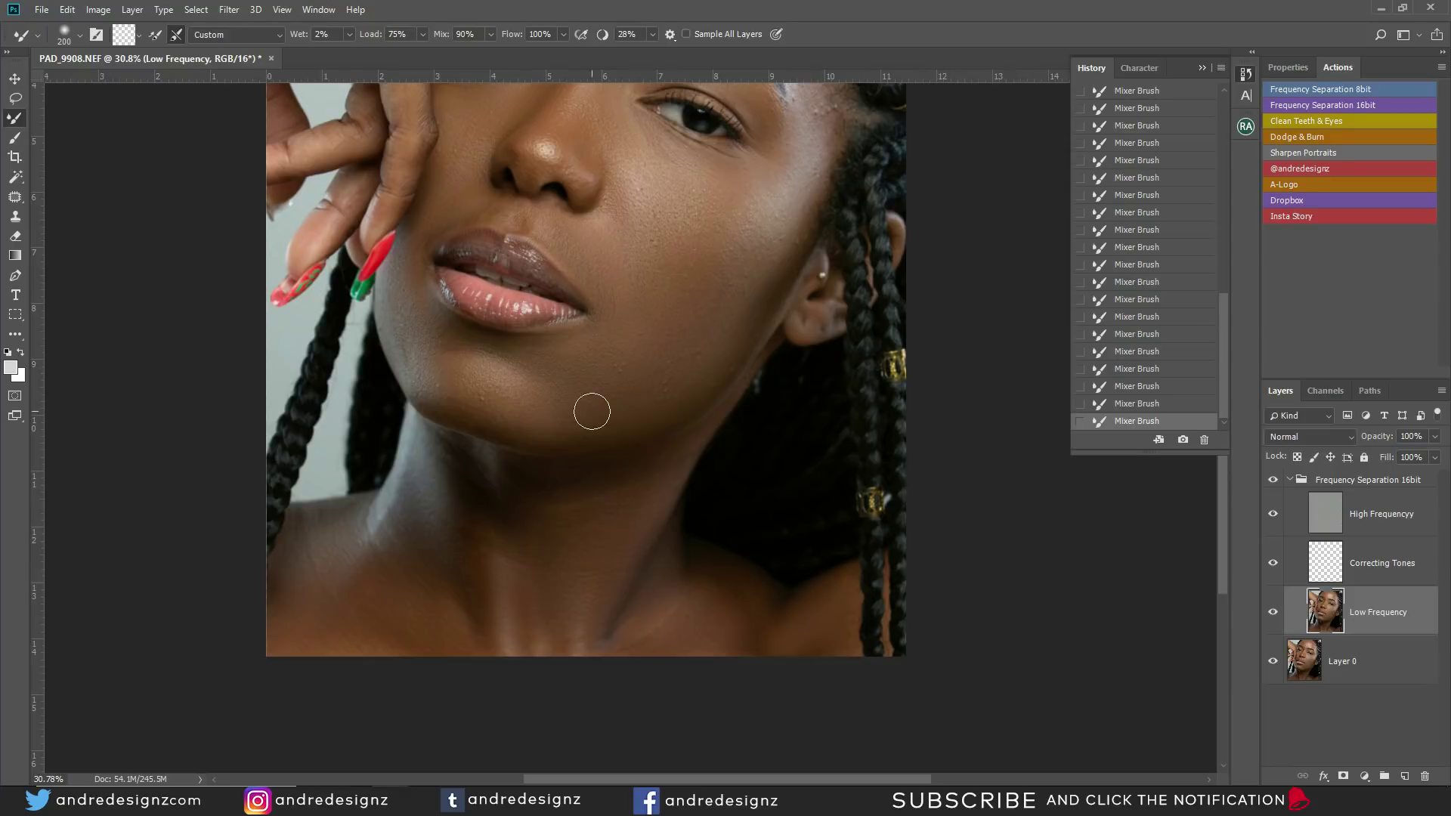
pyautogui.moveTo(776, 184); pyautogui.dragTo(712, 451)
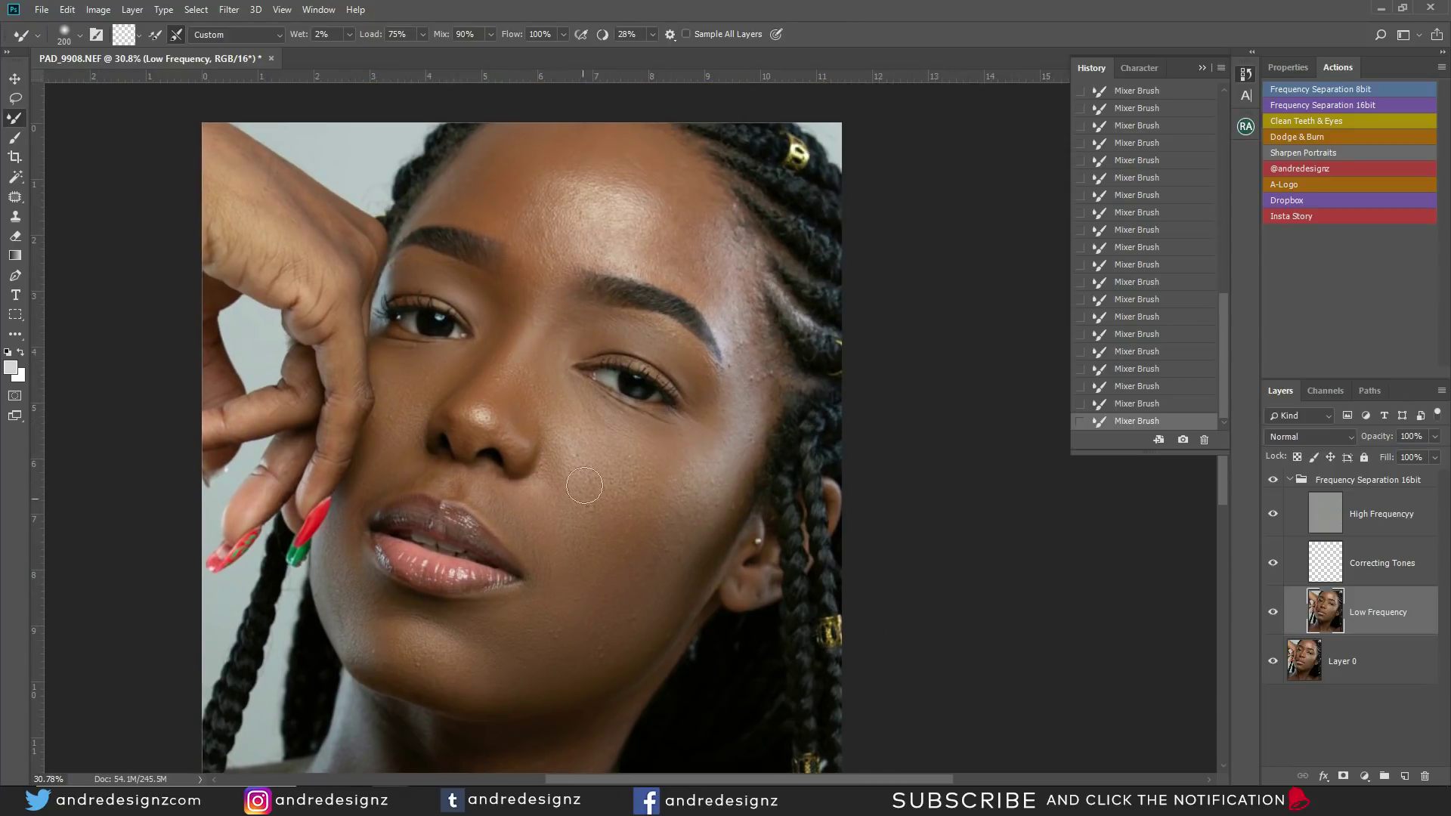
# Step: With a larger brush, blend the broad cheek, jaw and forehead, then smooth around the eye
pyautogui.press(']')
pyautogui.press(']')
pyautogui.press(']')
pyautogui.moveTo(630, 481)
pyautogui.mouseDown()
pyautogui.moveTo(599, 542)
pyautogui.moveTo(588, 478)
pyautogui.moveTo(672, 555)
pyautogui.mouseUp()
pyautogui.moveTo(599, 661)
pyautogui.mouseDown()
pyautogui.moveTo(621, 625)
pyautogui.moveTo(577, 667)
pyautogui.moveTo(597, 645)
pyautogui.moveTo(583, 657)
pyautogui.moveTo(489, 634)
pyautogui.moveTo(503, 646)
pyautogui.moveTo(530, 614)
pyautogui.moveTo(514, 623)
pyautogui.moveTo(565, 620)
pyautogui.mouseUp()
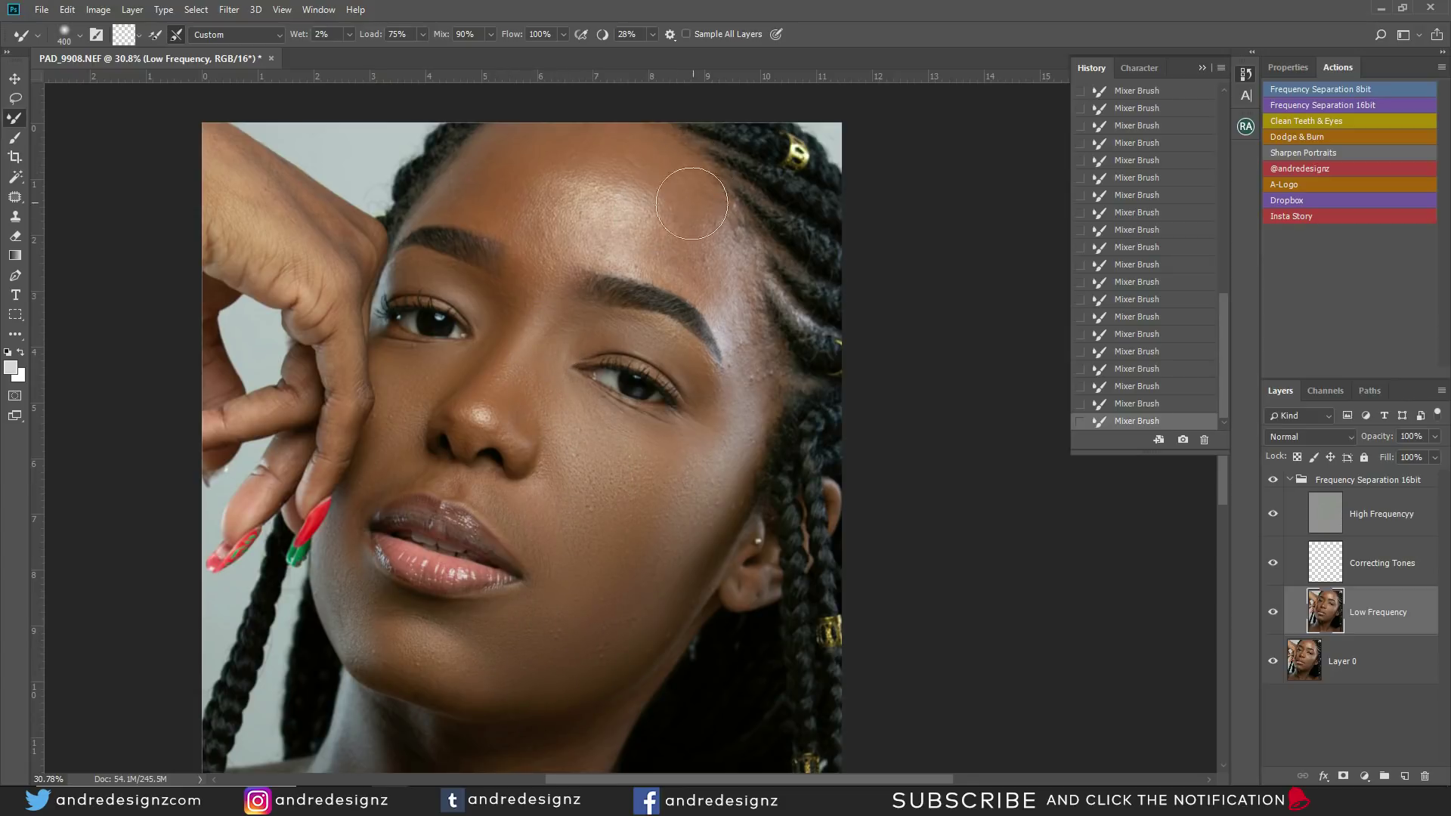
pyautogui.scroll(5, 680, 181)
pyautogui.moveTo(628, 411)
pyautogui.mouseDown()
pyautogui.moveTo(601, 401)
pyautogui.moveTo(615, 408)
pyautogui.moveTo(614, 364)
pyautogui.moveTo(594, 362)
pyautogui.moveTo(566, 398)
pyautogui.moveTo(542, 386)
pyautogui.moveTo(580, 400)
pyautogui.moveTo(642, 322)
pyautogui.moveTo(671, 344)
pyautogui.moveTo(641, 316)
pyautogui.moveTo(683, 385)
pyautogui.moveTo(719, 498)
pyautogui.moveTo(646, 335)
pyautogui.moveTo(465, 429)
pyautogui.moveTo(460, 354)
pyautogui.moveTo(502, 320)
pyautogui.moveTo(472, 352)
pyautogui.moveTo(537, 313)
pyautogui.moveTo(615, 328)
pyautogui.moveTo(621, 312)
pyautogui.moveTo(555, 407)
pyautogui.moveTo(519, 431)
pyautogui.mouseUp()
pyautogui.press('[')
pyautogui.press('[')
pyautogui.press('[')
pyautogui.press('[')
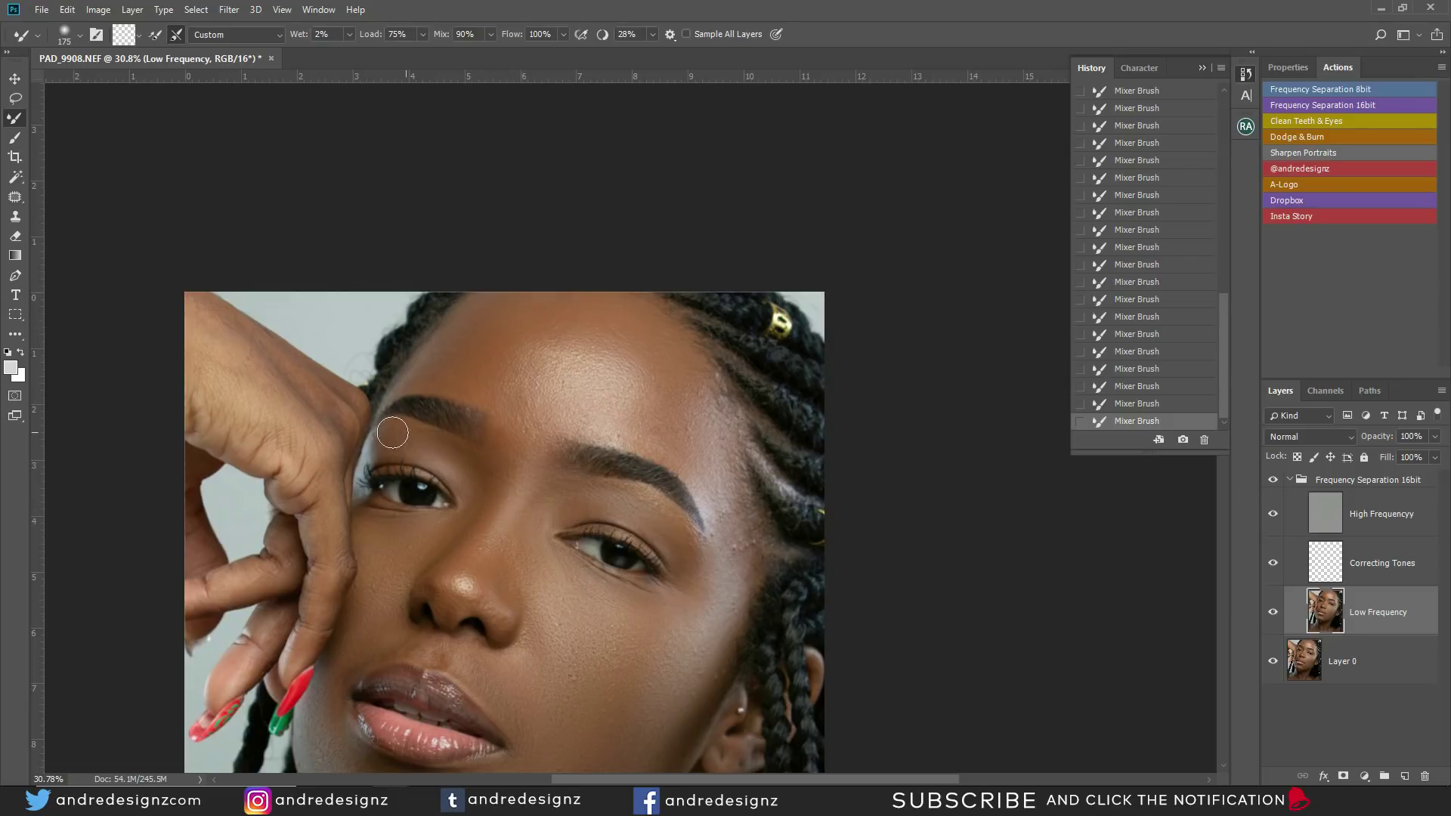
pyautogui.moveTo(374, 451)
pyautogui.mouseDown()
pyautogui.moveTo(436, 439)
pyautogui.moveTo(475, 476)
pyautogui.mouseUp()
pyautogui.moveTo(408, 543)
pyautogui.mouseDown()
pyautogui.moveTo(365, 514)
pyautogui.moveTo(412, 514)
pyautogui.mouseUp()
pyautogui.moveTo(632, 595); pyautogui.dragTo(711, 401)
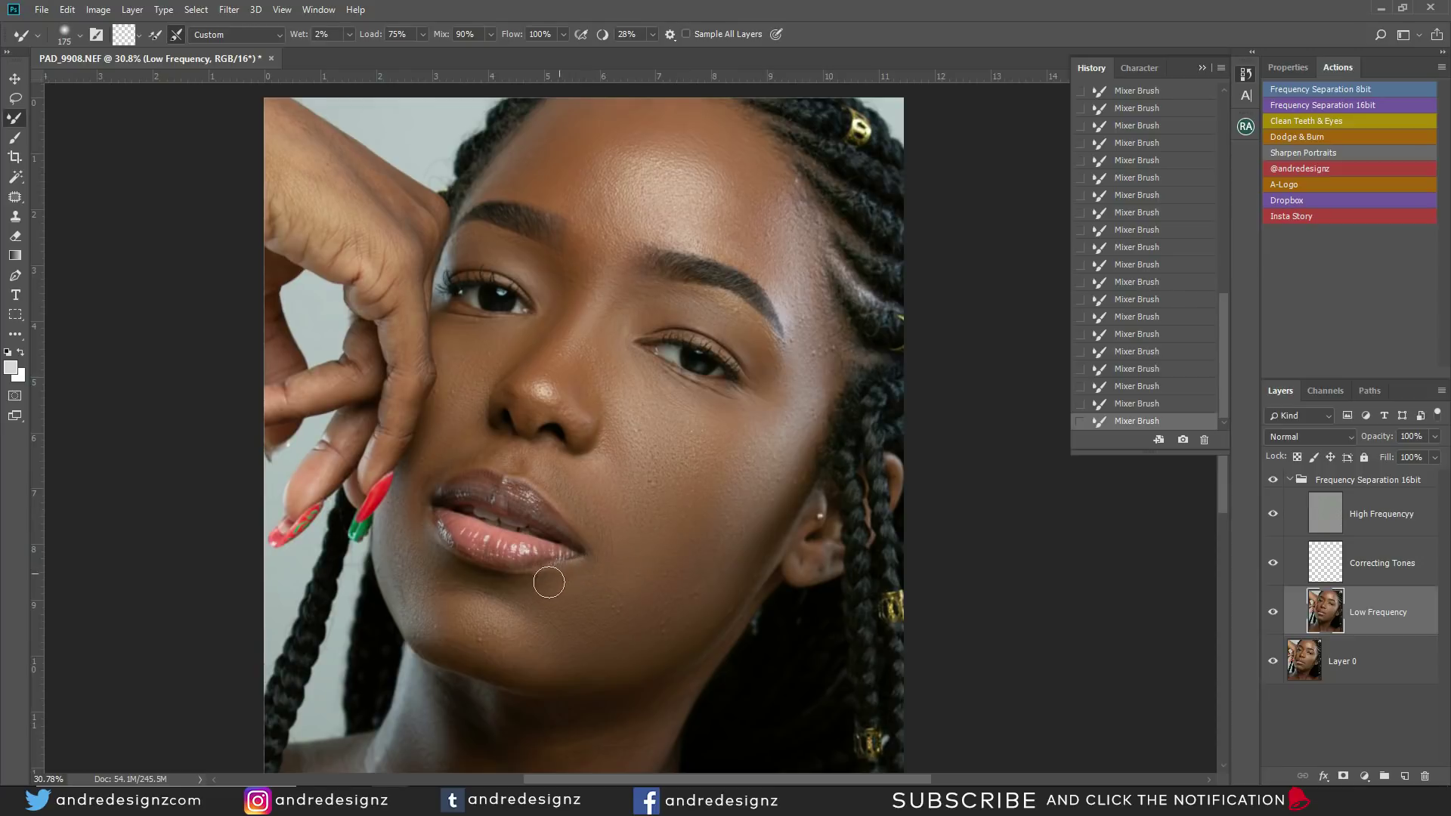
pyautogui.moveTo(605, 628)
pyautogui.mouseDown()
pyautogui.moveTo(696, 444)
pyautogui.moveTo(701, 389)
pyautogui.mouseUp()
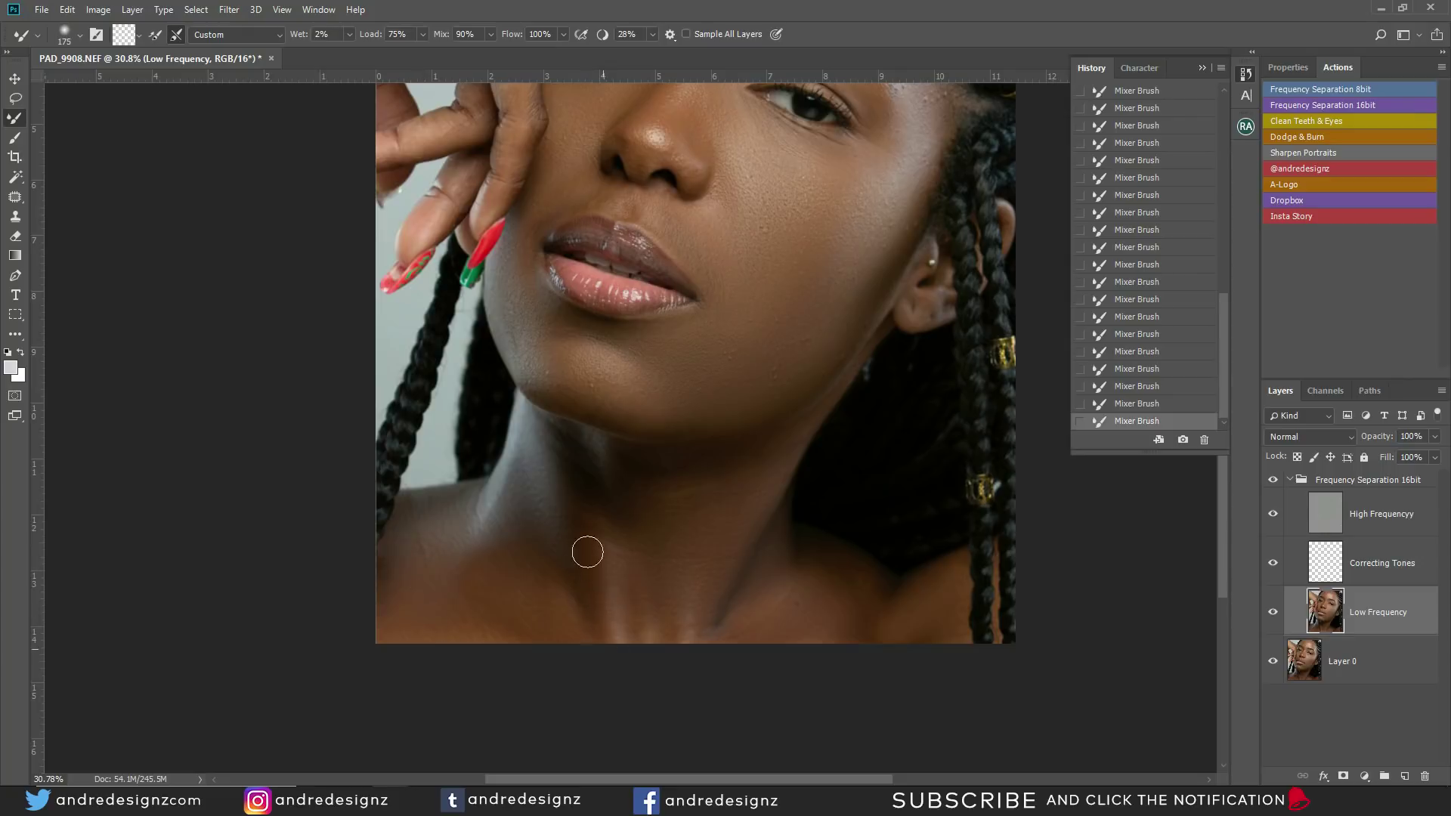
pyautogui.moveTo(858, 335)
pyautogui.mouseDown()
pyautogui.moveTo(794, 570)
pyautogui.moveTo(783, 559)
pyautogui.mouseUp()
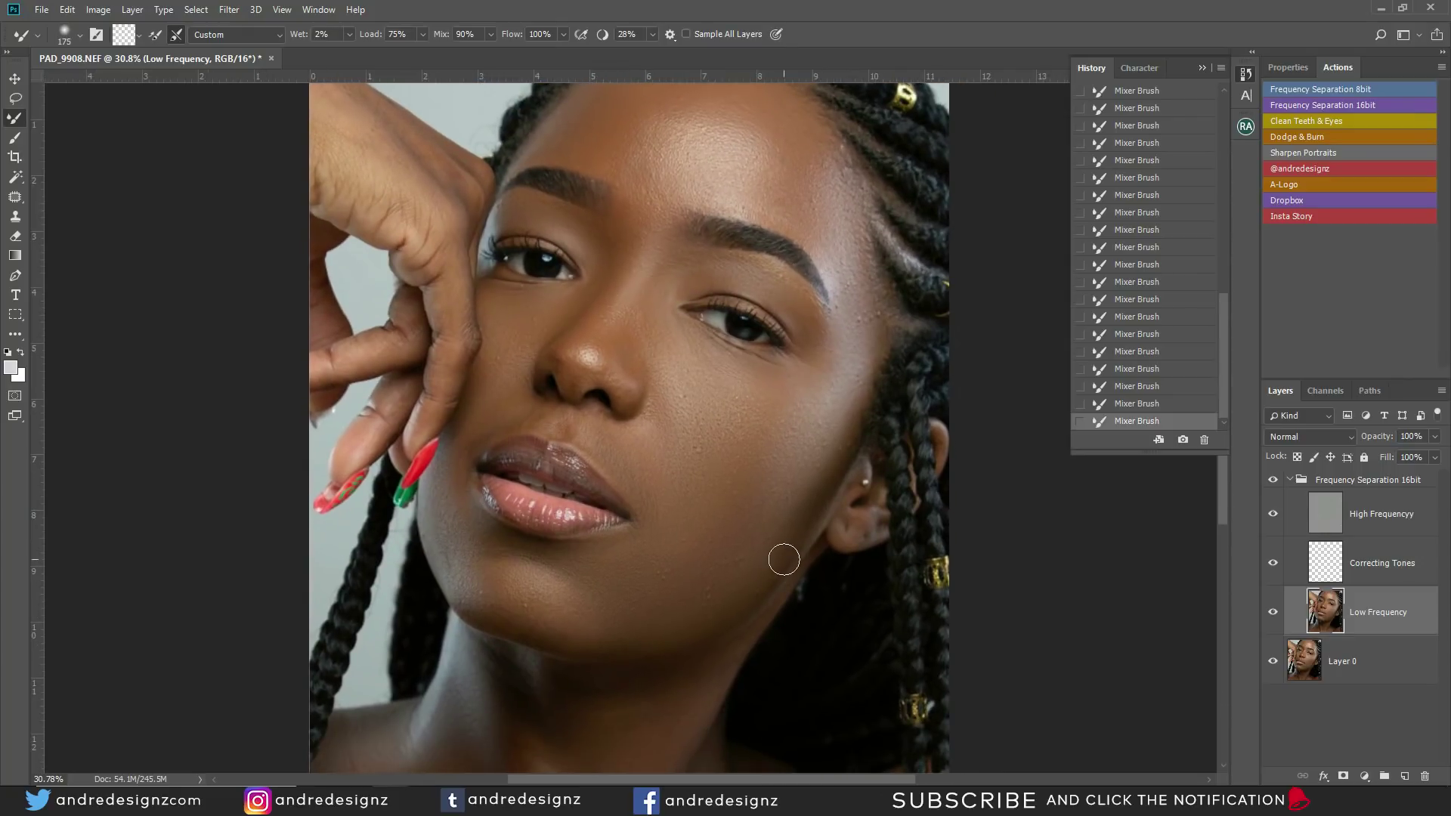
pyautogui.scroll(-3, 783, 559)
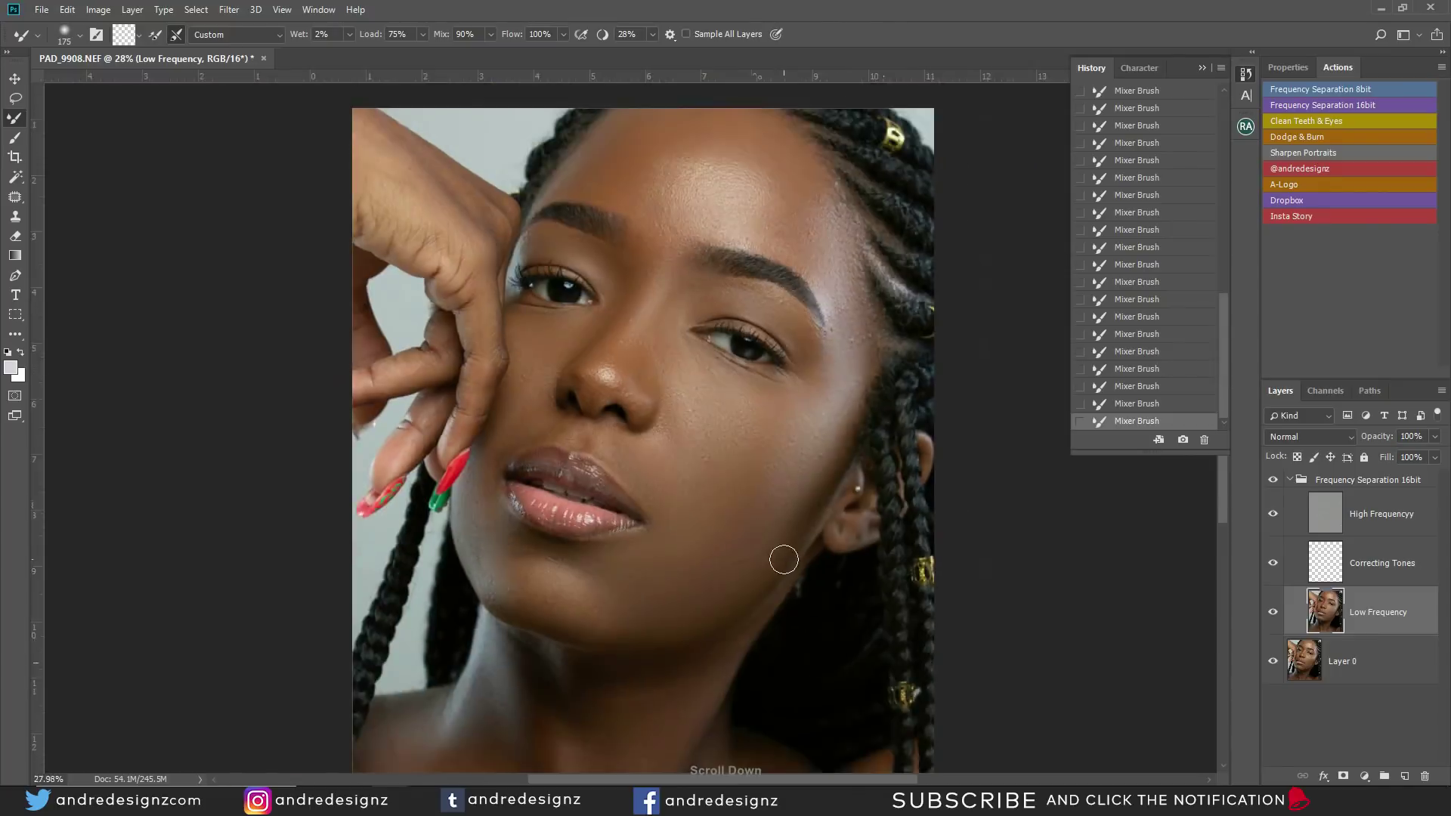
# Step: Toggle the frequency separation retouching off and on to compare the skin
pyautogui.click(1273, 480)
pyautogui.click(1273, 480)
pyautogui.click(1273, 480)
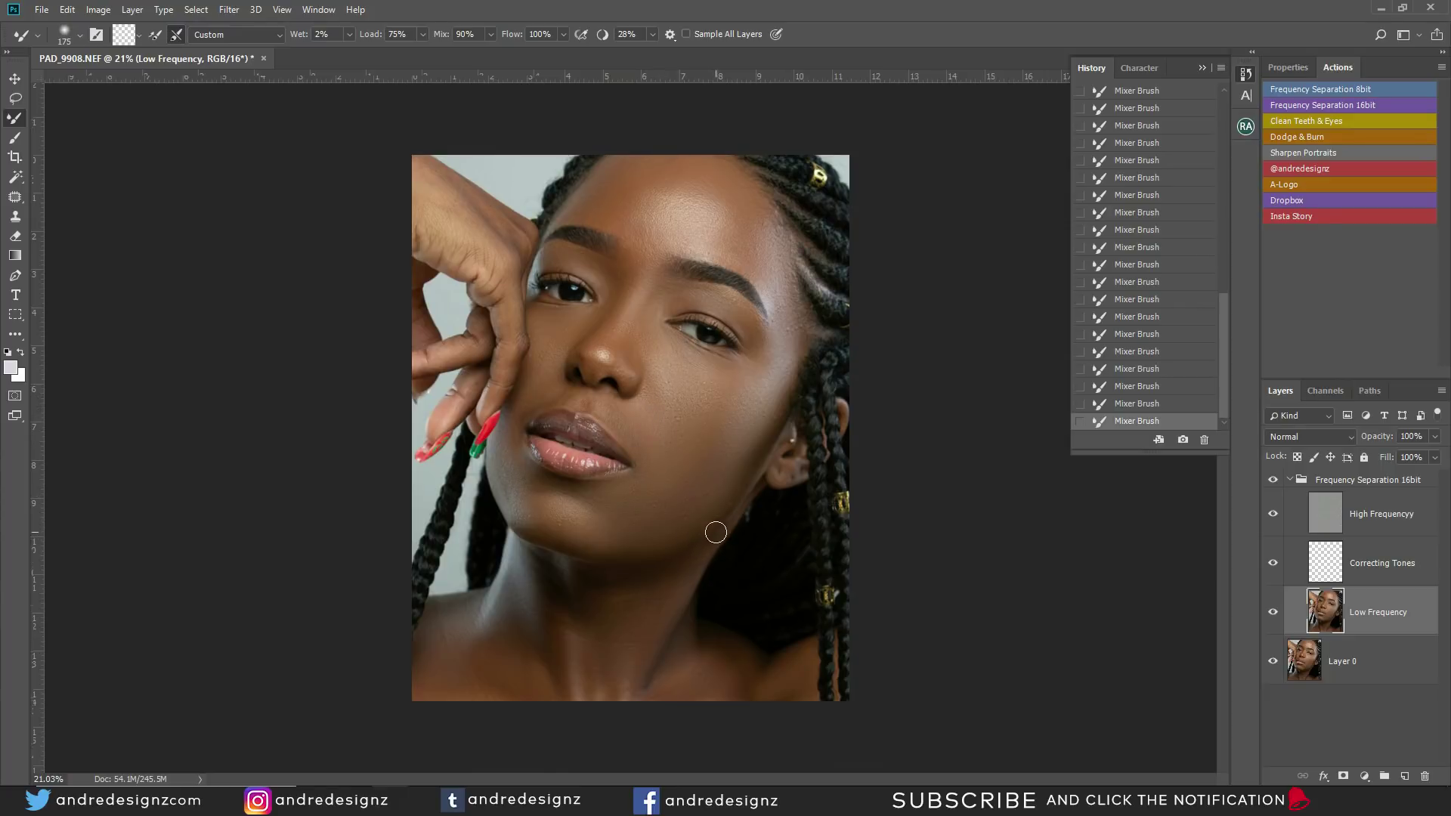
# Step: Blend the skin tones at the temple, hairline and lower cheek
pyautogui.press(']')
pyautogui.press(']')
pyautogui.moveTo(799, 310); pyautogui.dragTo(779, 330)
pyautogui.moveTo(783, 279); pyautogui.dragTo(776, 264)
pyautogui.moveTo(783, 323)
pyautogui.mouseDown()
pyautogui.moveTo(771, 381)
pyautogui.moveTo(791, 301)
pyautogui.moveTo(774, 291)
pyautogui.mouseUp()
pyautogui.moveTo(691, 375); pyautogui.dragTo(678, 363)
pyautogui.moveTo(674, 435)
pyautogui.mouseDown()
pyautogui.moveTo(675, 415)
pyautogui.moveTo(691, 457)
pyautogui.moveTo(669, 386)
pyautogui.moveTo(702, 376)
pyautogui.moveTo(677, 450)
pyautogui.moveTo(664, 382)
pyautogui.moveTo(690, 365)
pyautogui.moveTo(706, 411)
pyautogui.moveTo(720, 396)
pyautogui.mouseUp()
pyautogui.press('[')
pyautogui.press('[')
pyautogui.press('[')
# Step: Compare the skin with retouching hidden and shown, then select the High Frequency layer
pyautogui.click(1271, 481)
pyautogui.click(1274, 481)
pyautogui.scroll(5, 691, 412)
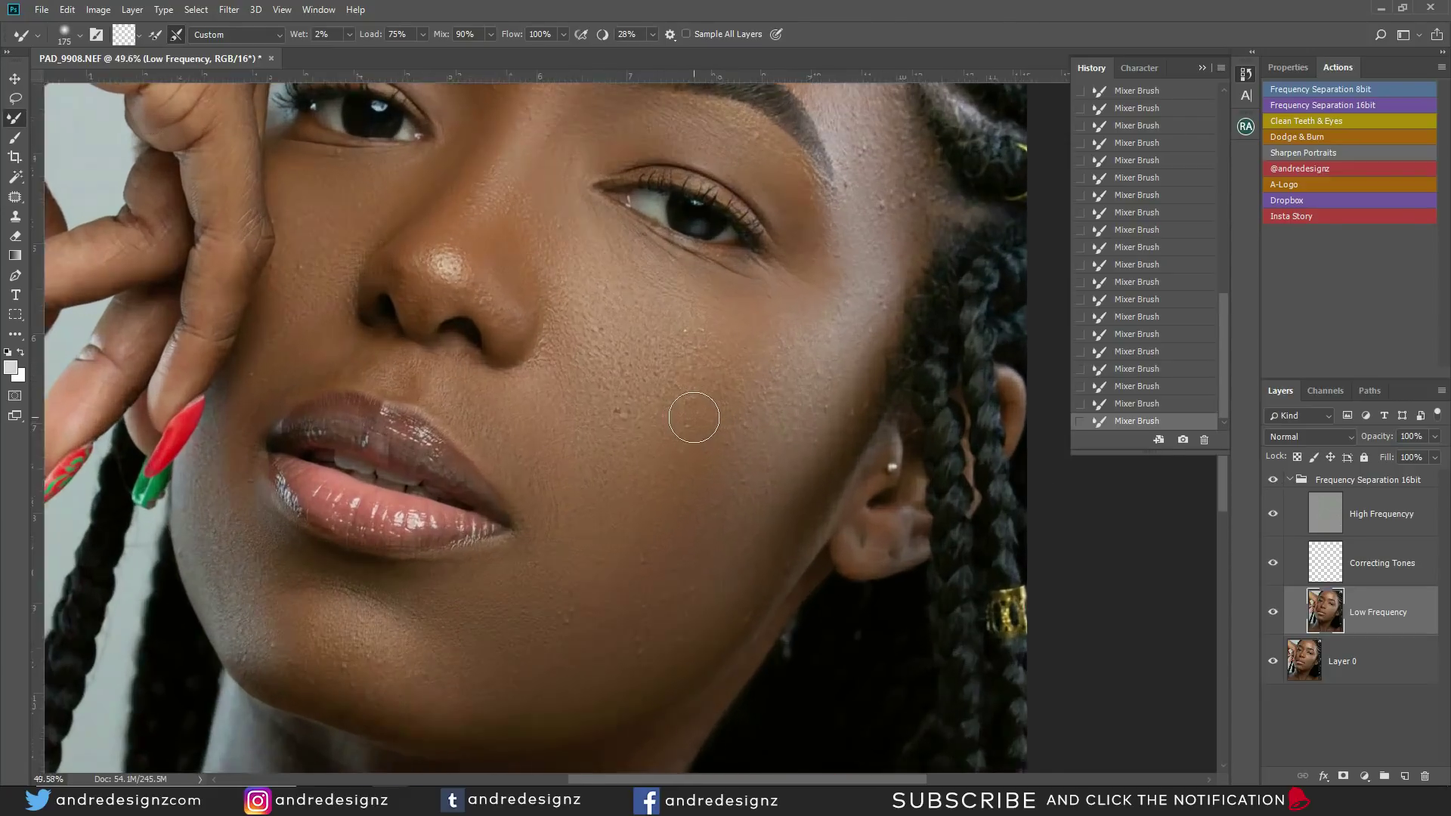
pyautogui.scroll(3, 711, 415)
pyautogui.scroll(-6, 699, 385)
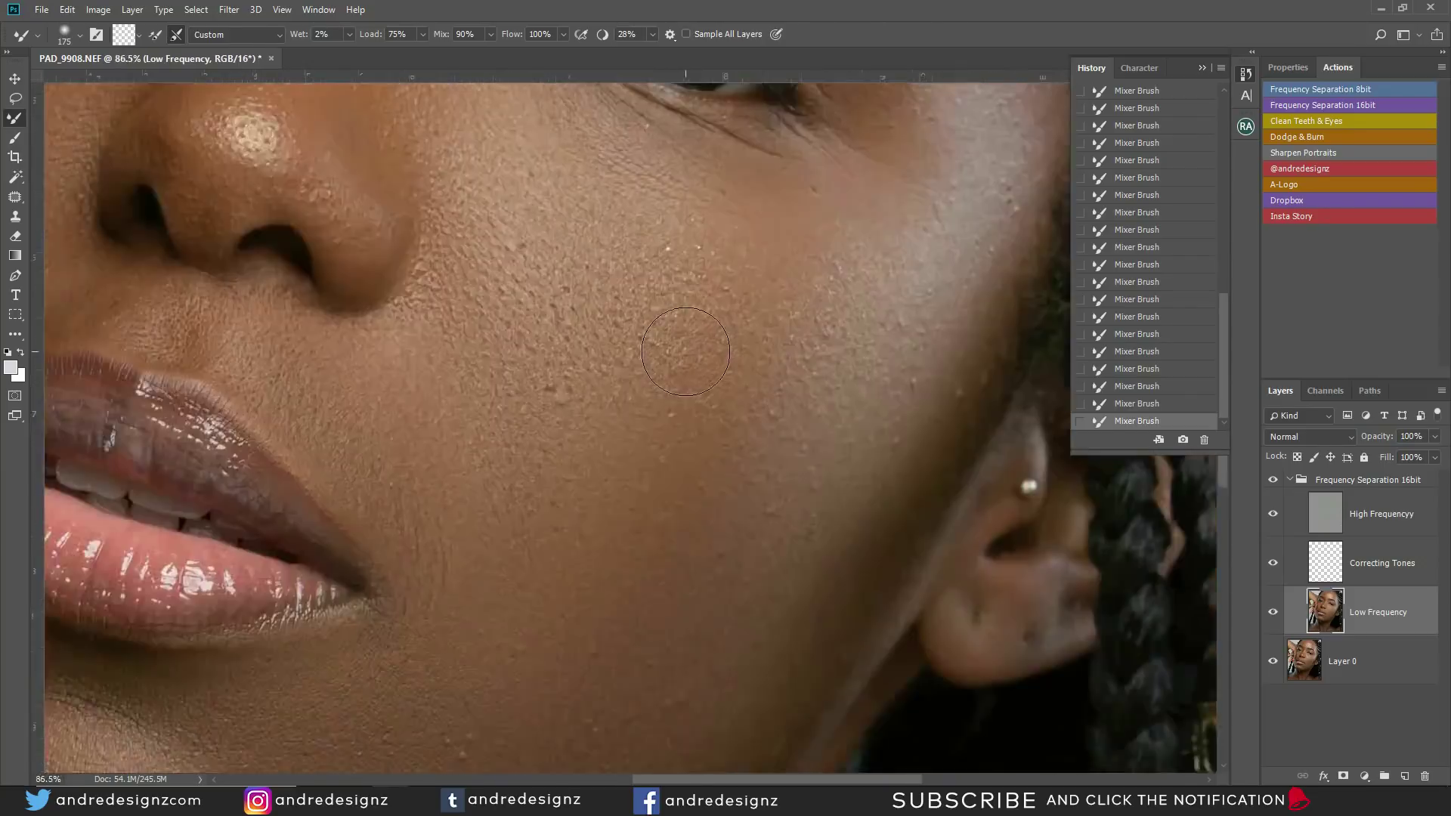
pyautogui.scroll(-5, 690, 352)
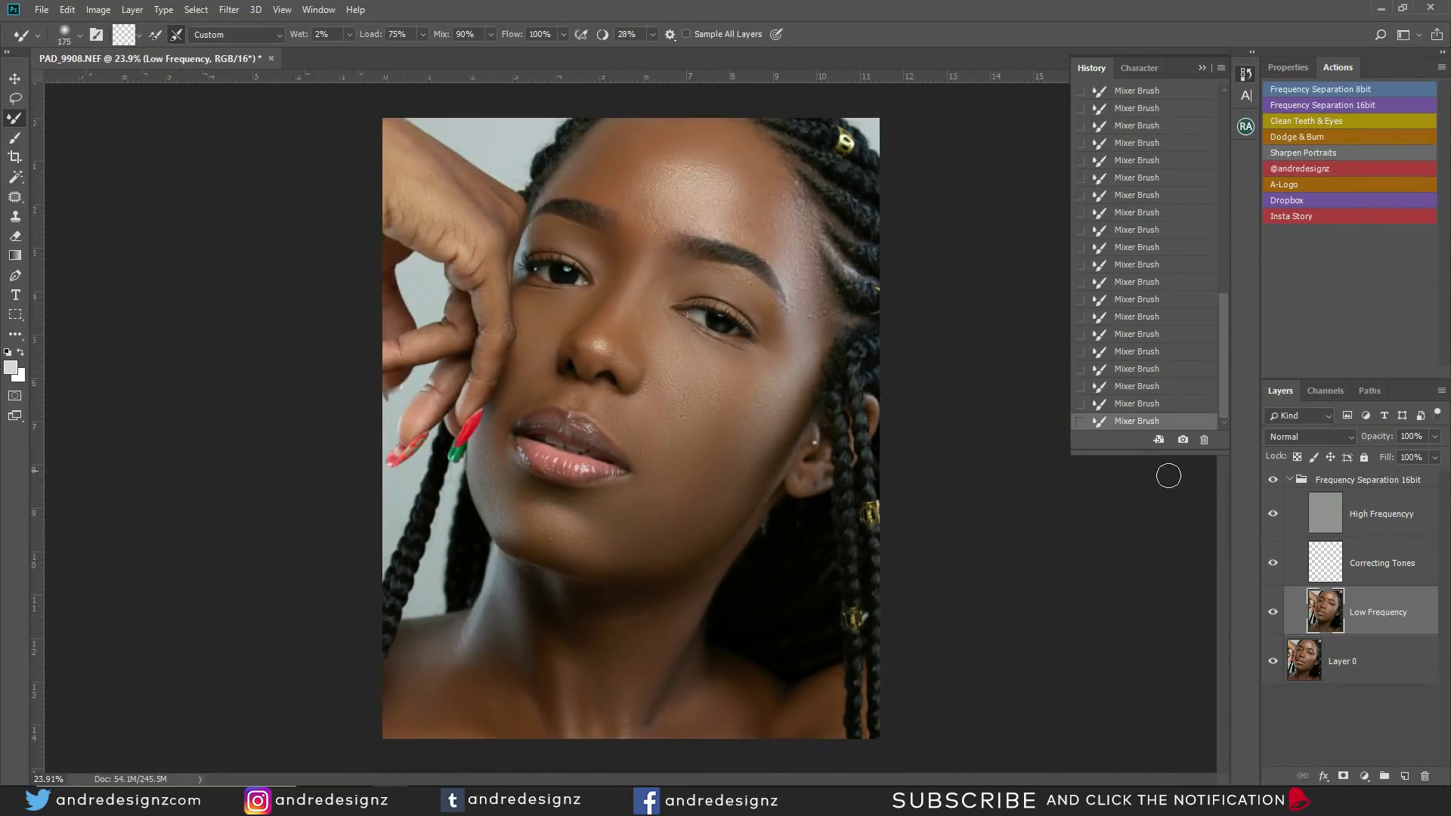
pyautogui.click(1321, 519)
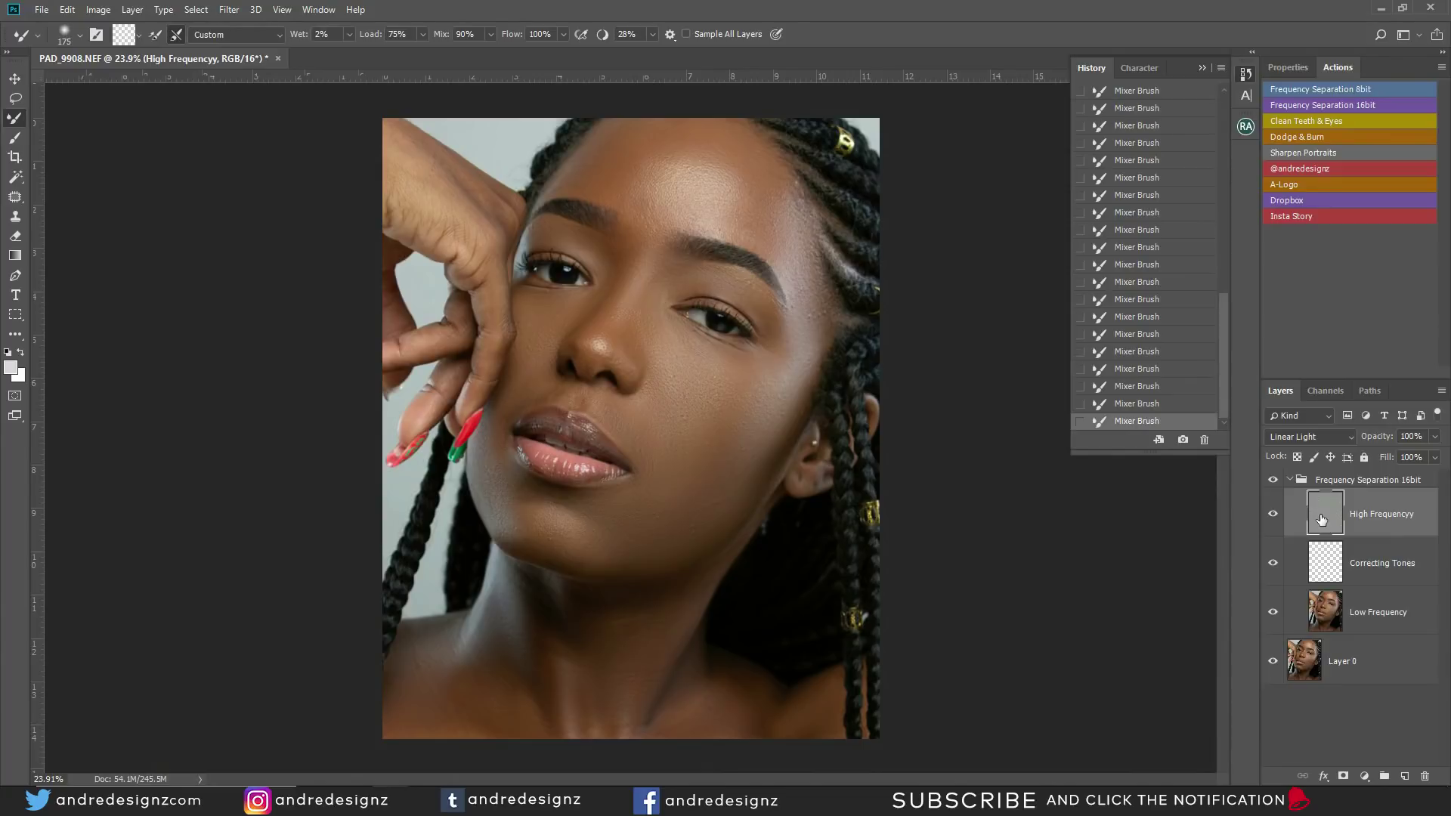
# Step: Leave the High Frequency layer name unchanged, zoom in on the cheek texture, and pick the Clone Stamp
pyautogui.doubleClick(1406, 521)
pyautogui.click(1418, 515)
pyautogui.click(1406, 531)
pyautogui.scroll(3, 755, 386)
pyautogui.scroll(3, 724, 378)
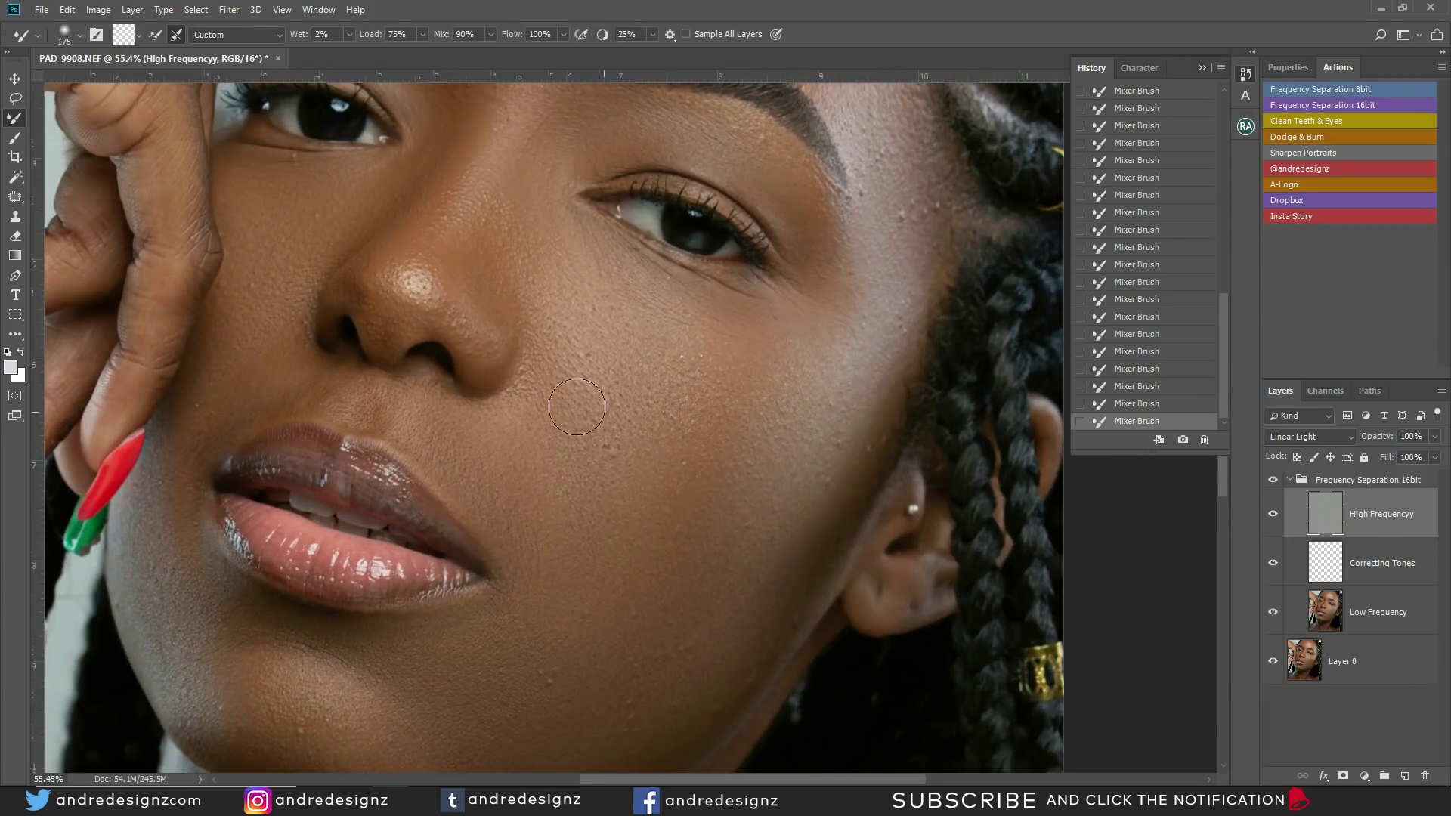
pyautogui.scroll(1, 604, 396)
pyautogui.scroll(-4, 604, 396)
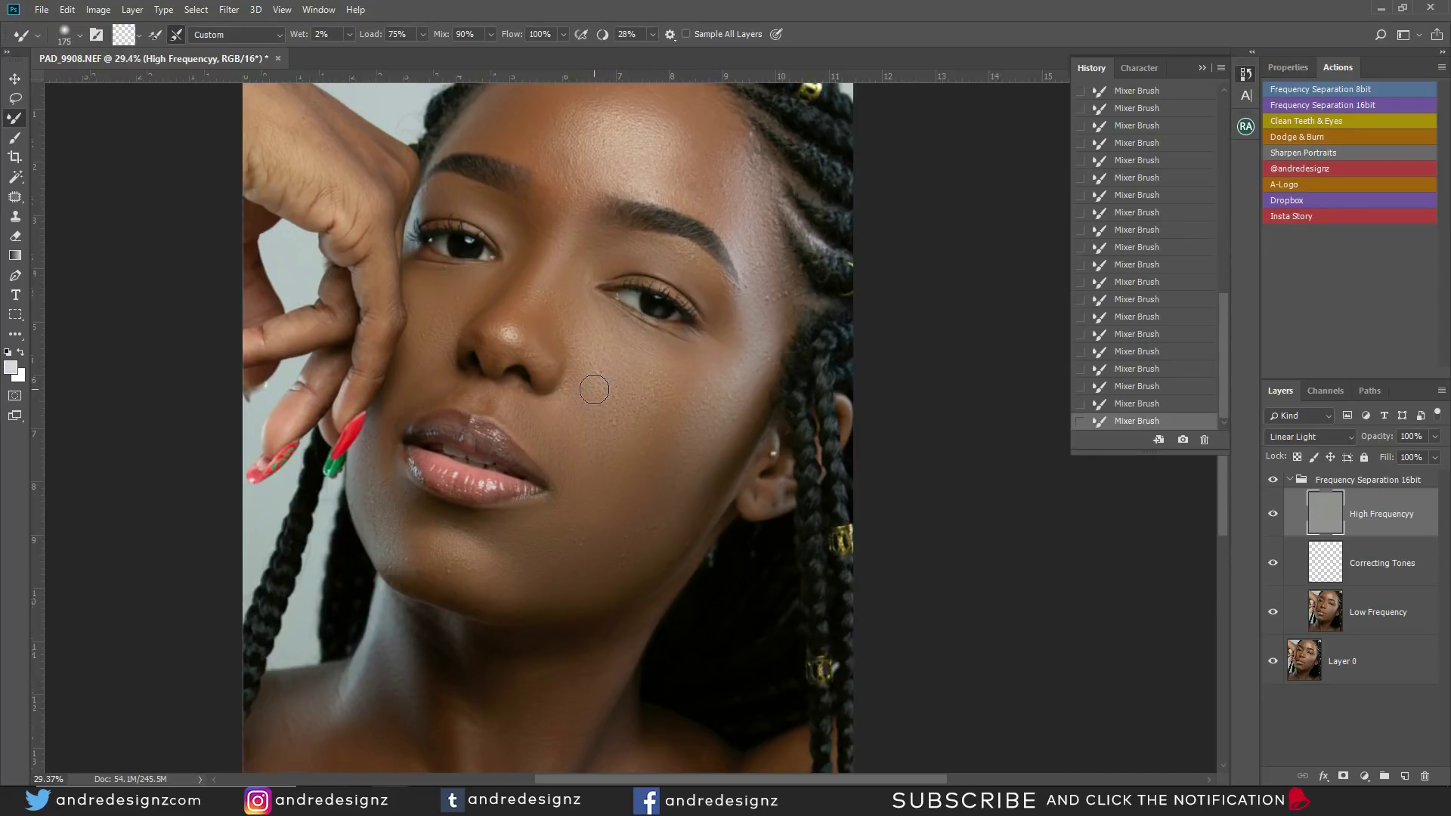
pyautogui.press('s')
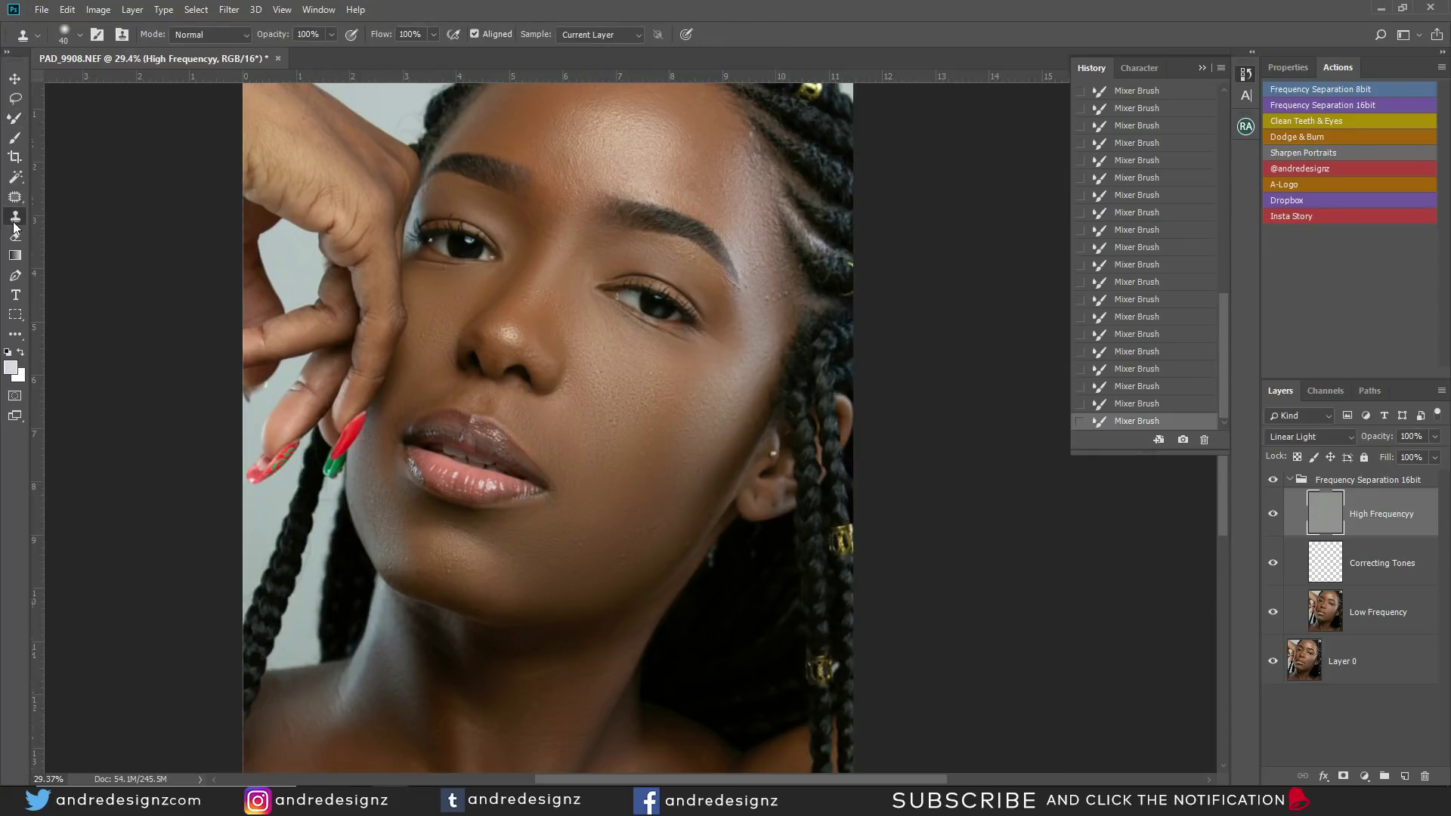
# Step: Clone clean skin texture over the blemishes on the cheek
pyautogui.scroll(4, 725, 377)
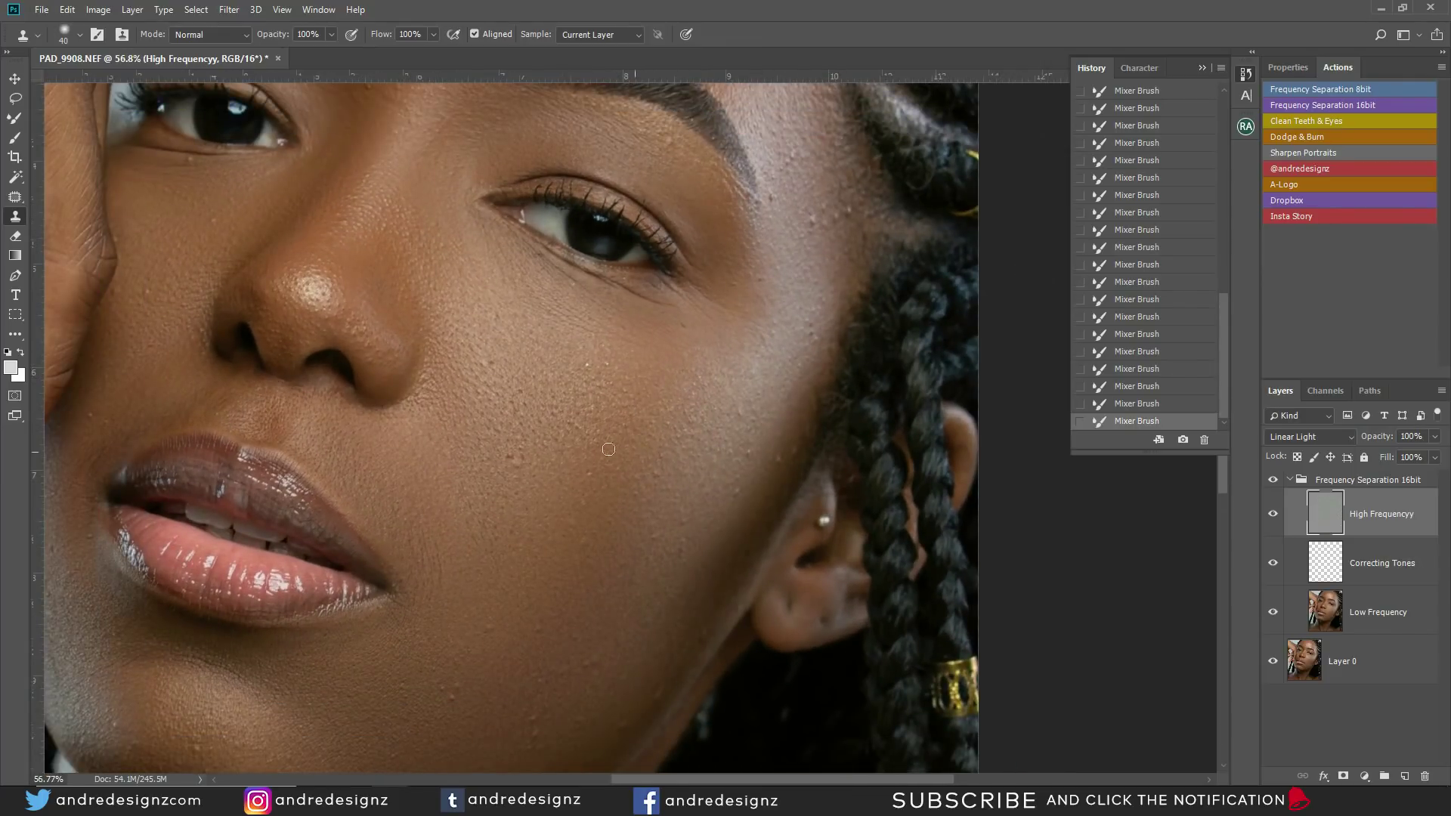
pyautogui.click(522, 449)
pyautogui.click(522, 454)
pyautogui.click(514, 451)
pyautogui.click(484, 365)
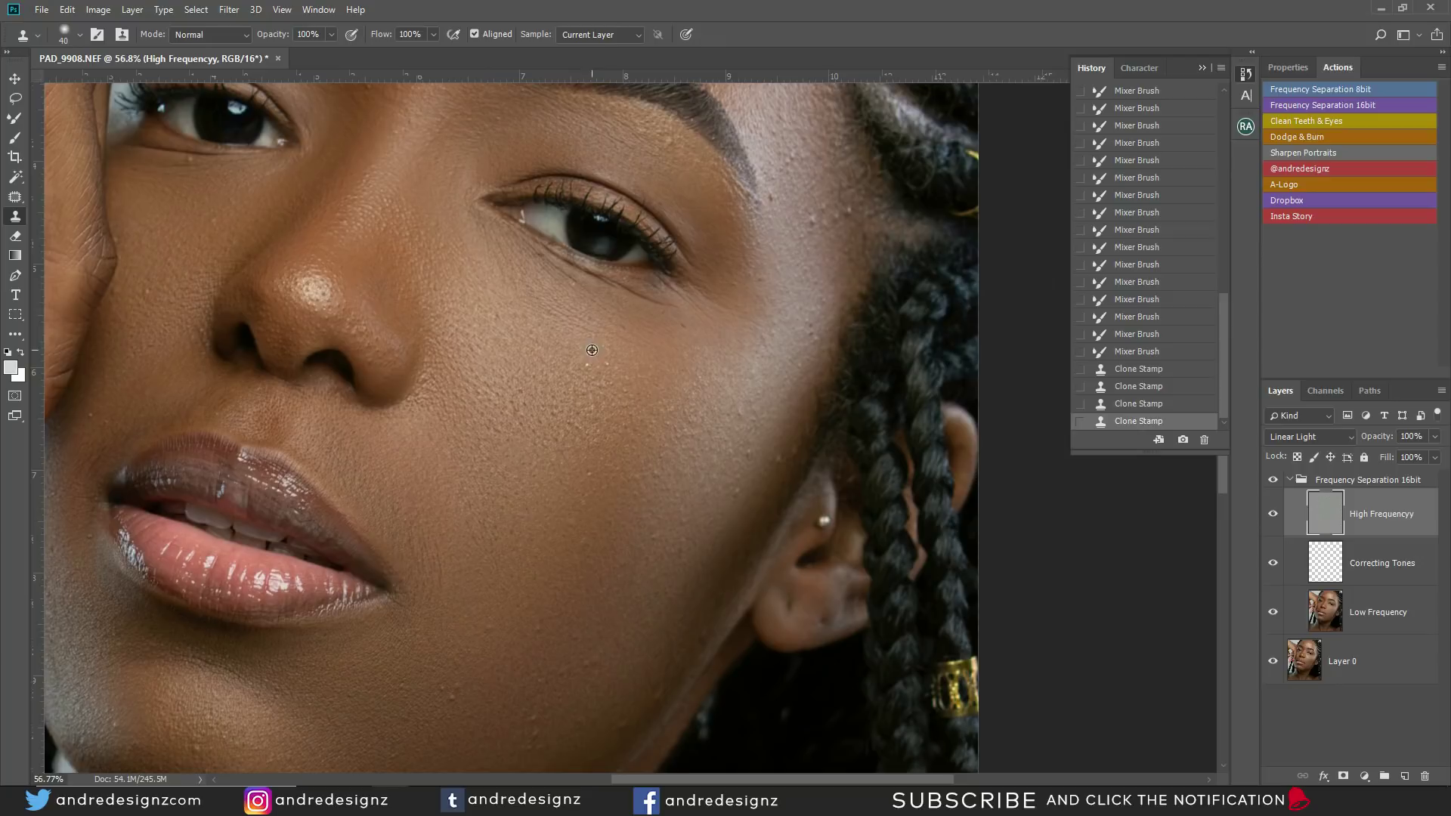
pyautogui.click(627, 337)
pyautogui.click(607, 362)
# Step: Clone clean texture over the blemishes on the temple
pyautogui.click(814, 219)
pyautogui.click(840, 215)
pyautogui.click(839, 224)
pyautogui.click(832, 228)
pyautogui.click(823, 207)
pyautogui.click(792, 186)
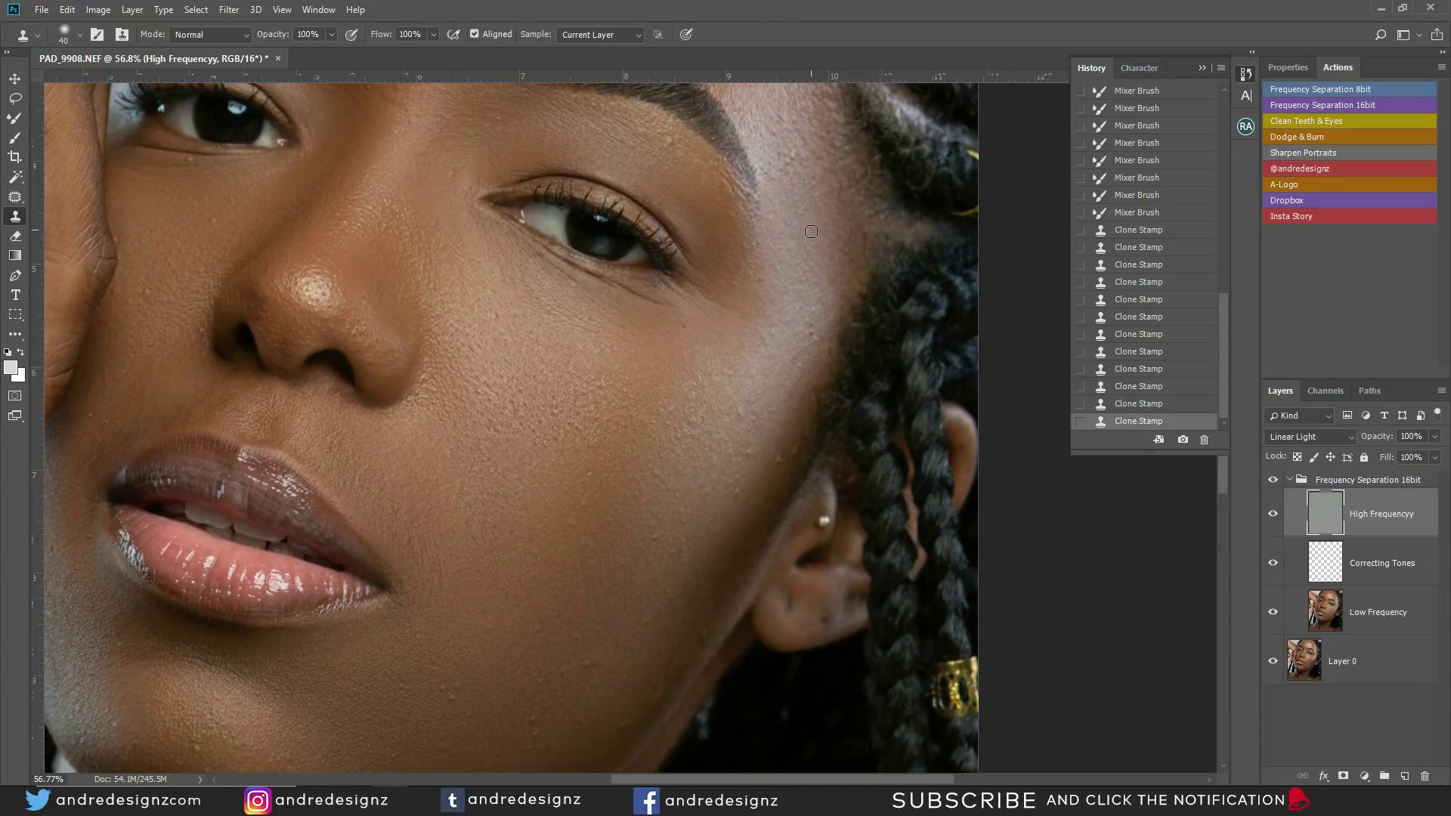
pyautogui.click(810, 231)
# Step: Stamp out the white spot and remaining blemishes down the cheek, then pan up to the forehead
pyautogui.click(796, 279)
pyautogui.click(813, 340)
pyautogui.click(757, 468)
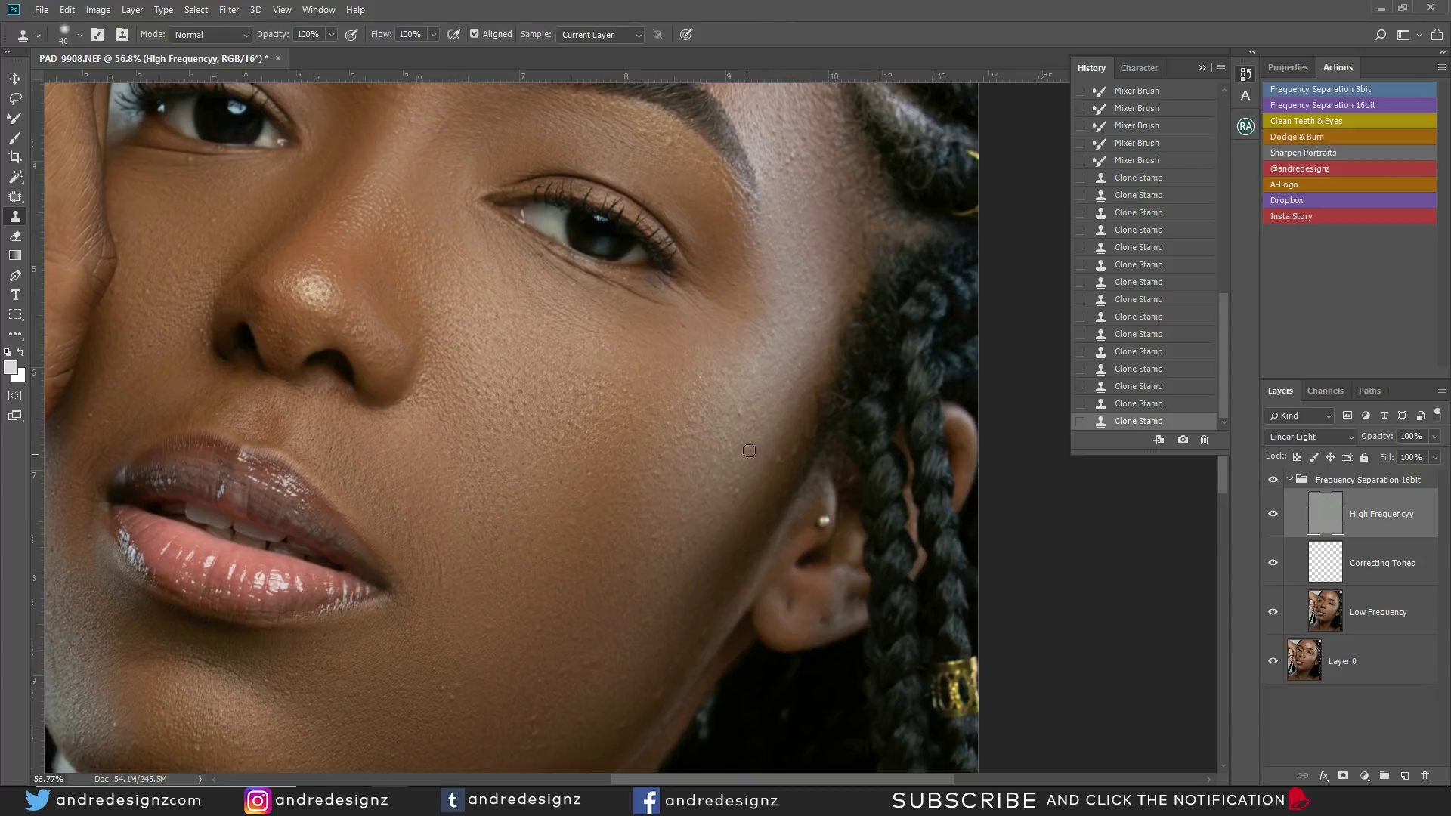
pyautogui.click(736, 490)
pyautogui.click(774, 464)
pyautogui.click(780, 442)
pyautogui.click(790, 367)
pyautogui.moveTo(796, 241); pyautogui.dragTo(782, 446)
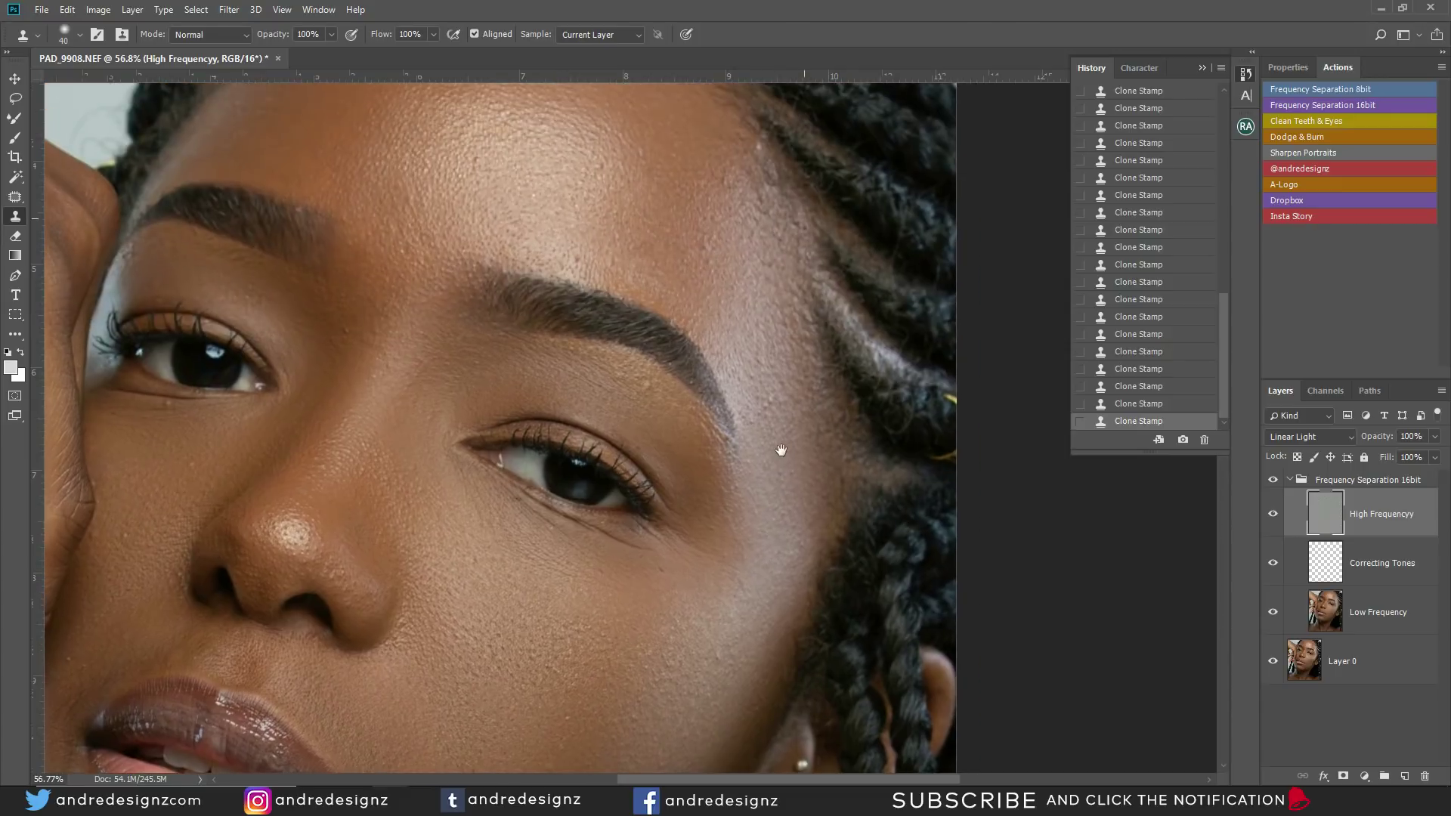
pyautogui.moveTo(728, 300); pyautogui.dragTo(764, 444)
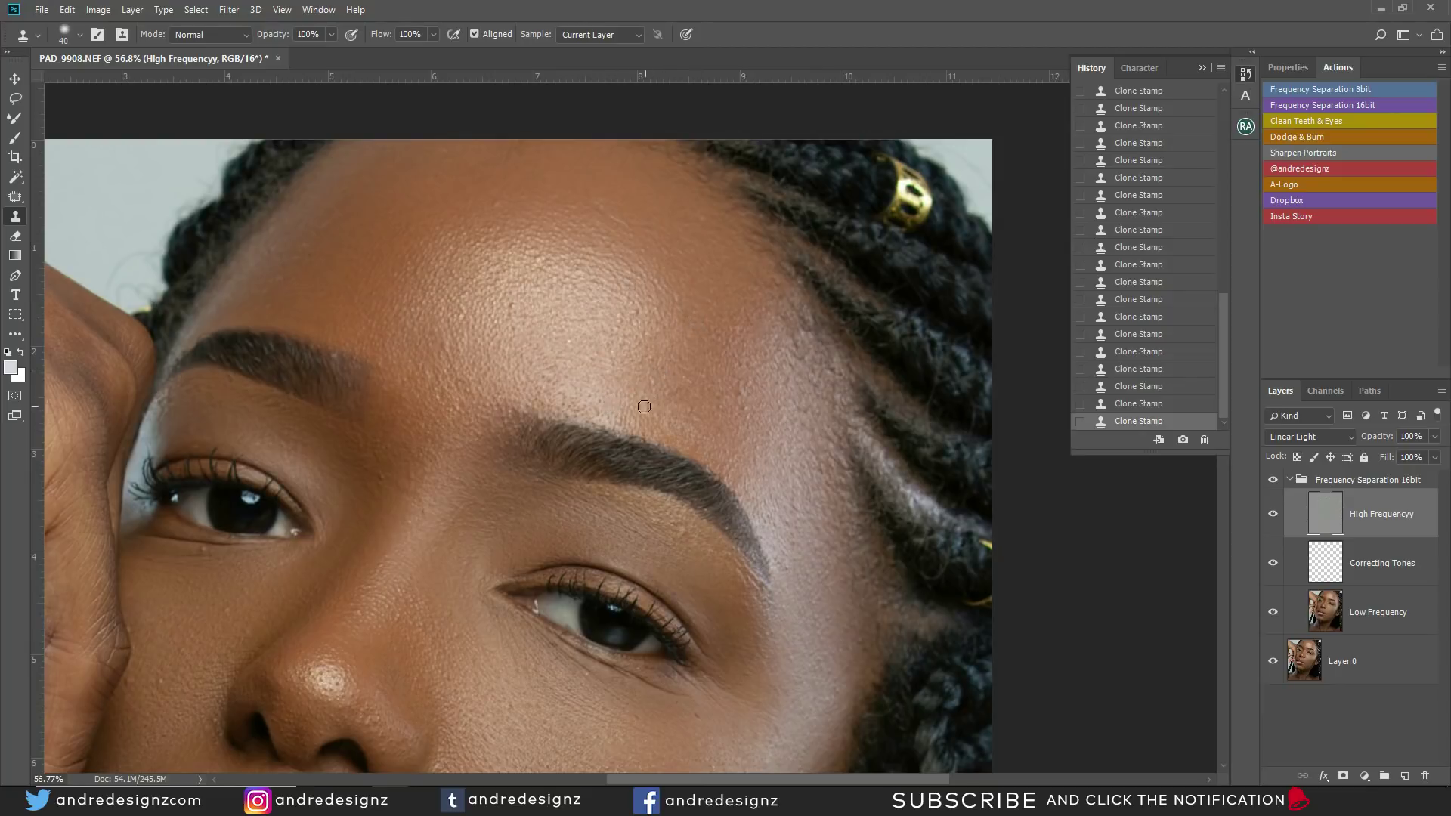
# Step: Clone clean skin texture onto the cheek beside the nose and smoothly across the eyelid
pyautogui.keyDown('alt'); pyautogui.click(682, 339); pyautogui.keyUp('alt')
pyautogui.moveTo(421, 482); pyautogui.dragTo(607, 285)
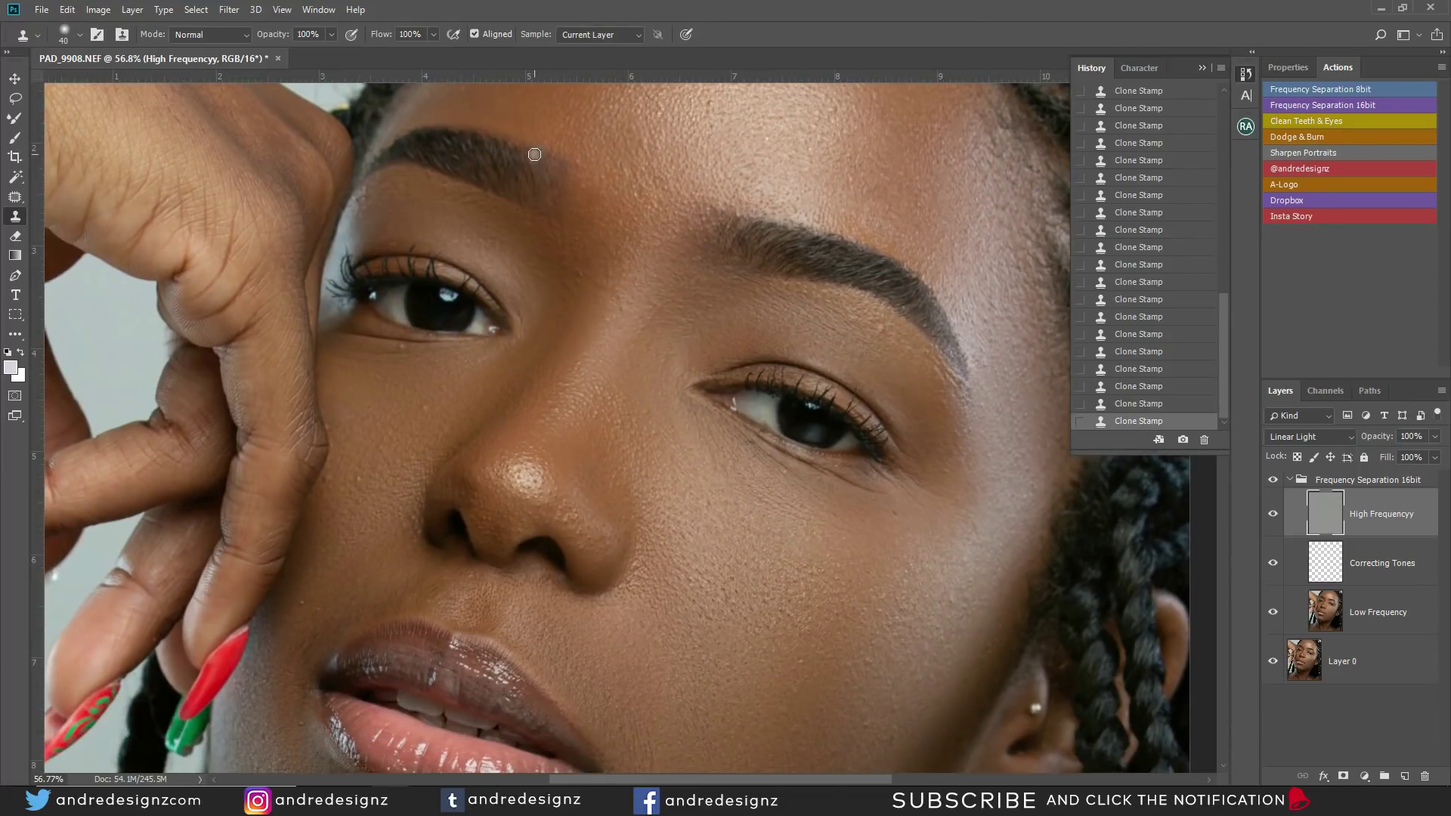
pyautogui.moveTo(533, 288); pyautogui.dragTo(661, 160)
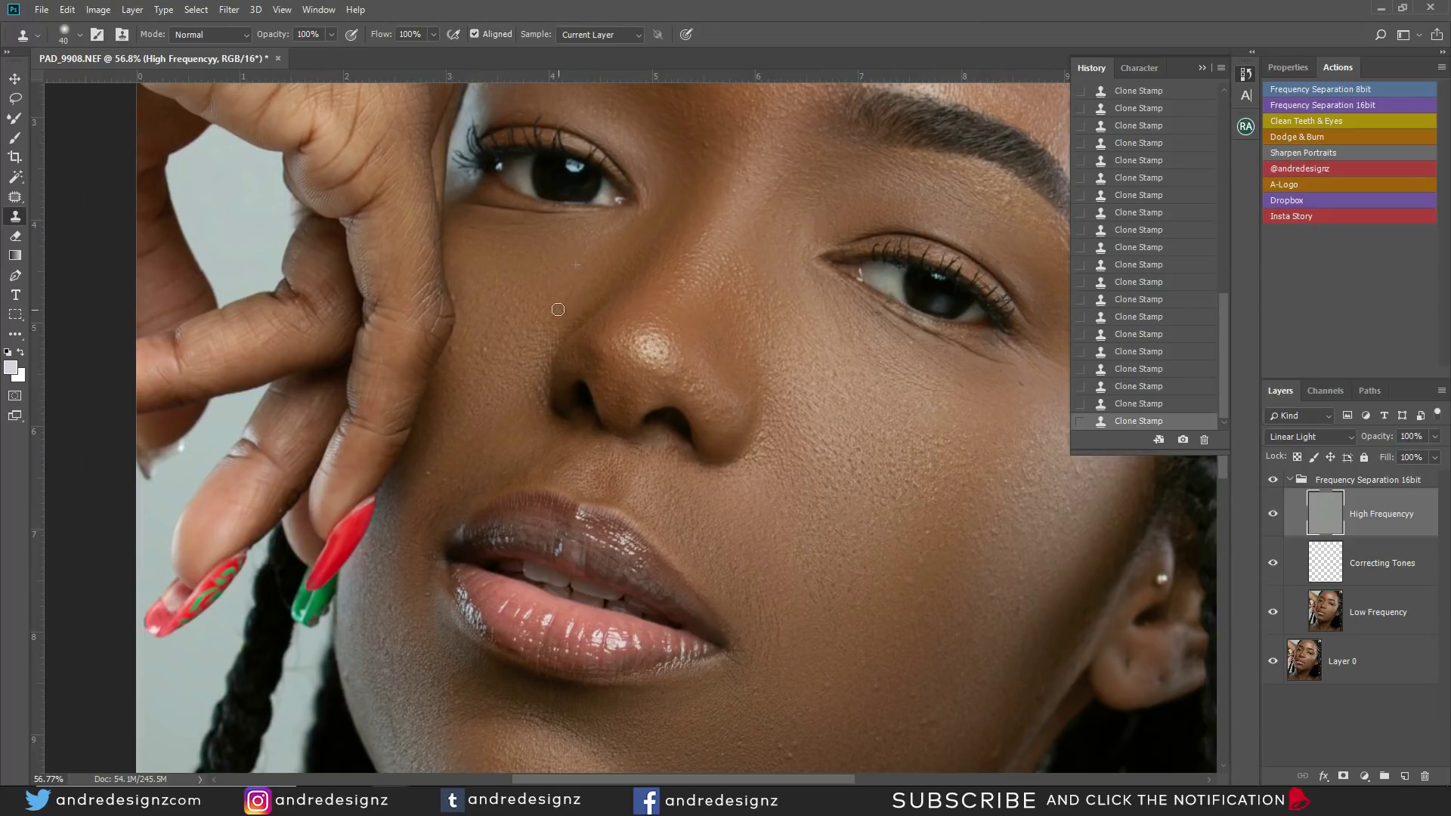
pyautogui.click(494, 325)
pyautogui.click(487, 358)
pyautogui.moveTo(555, 279); pyautogui.dragTo(475, 428)
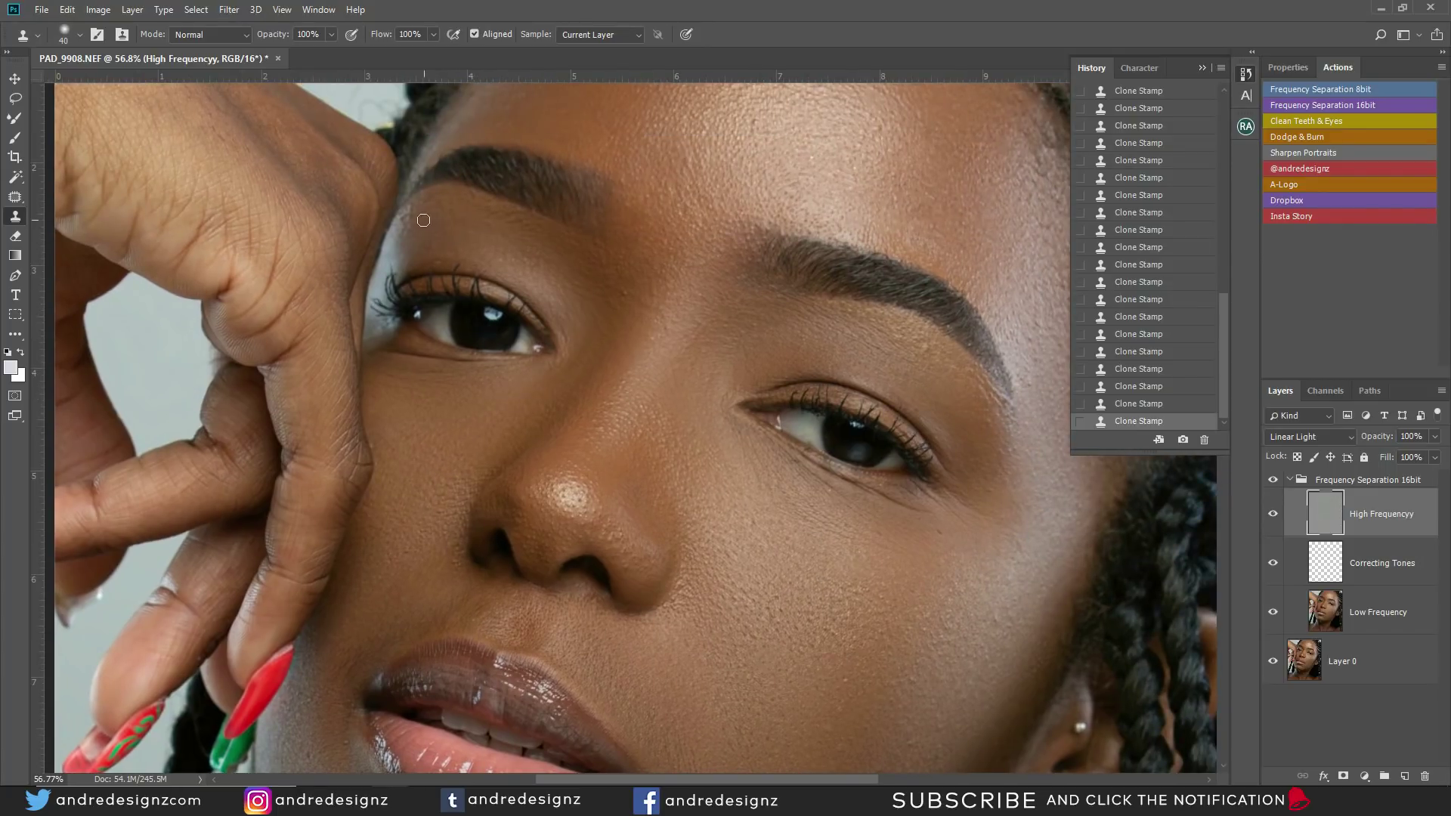
pyautogui.keyDown('alt'); pyautogui.click(440, 265); pyautogui.keyUp('alt')
pyautogui.moveTo(411, 240)
pyautogui.mouseDown()
pyautogui.moveTo(439, 264)
pyautogui.moveTo(513, 229)
pyautogui.mouseUp()
# Step: Retouch the skin below the brow tail and soften the crease lines under the eye
pyautogui.moveTo(609, 330); pyautogui.dragTo(578, 218)
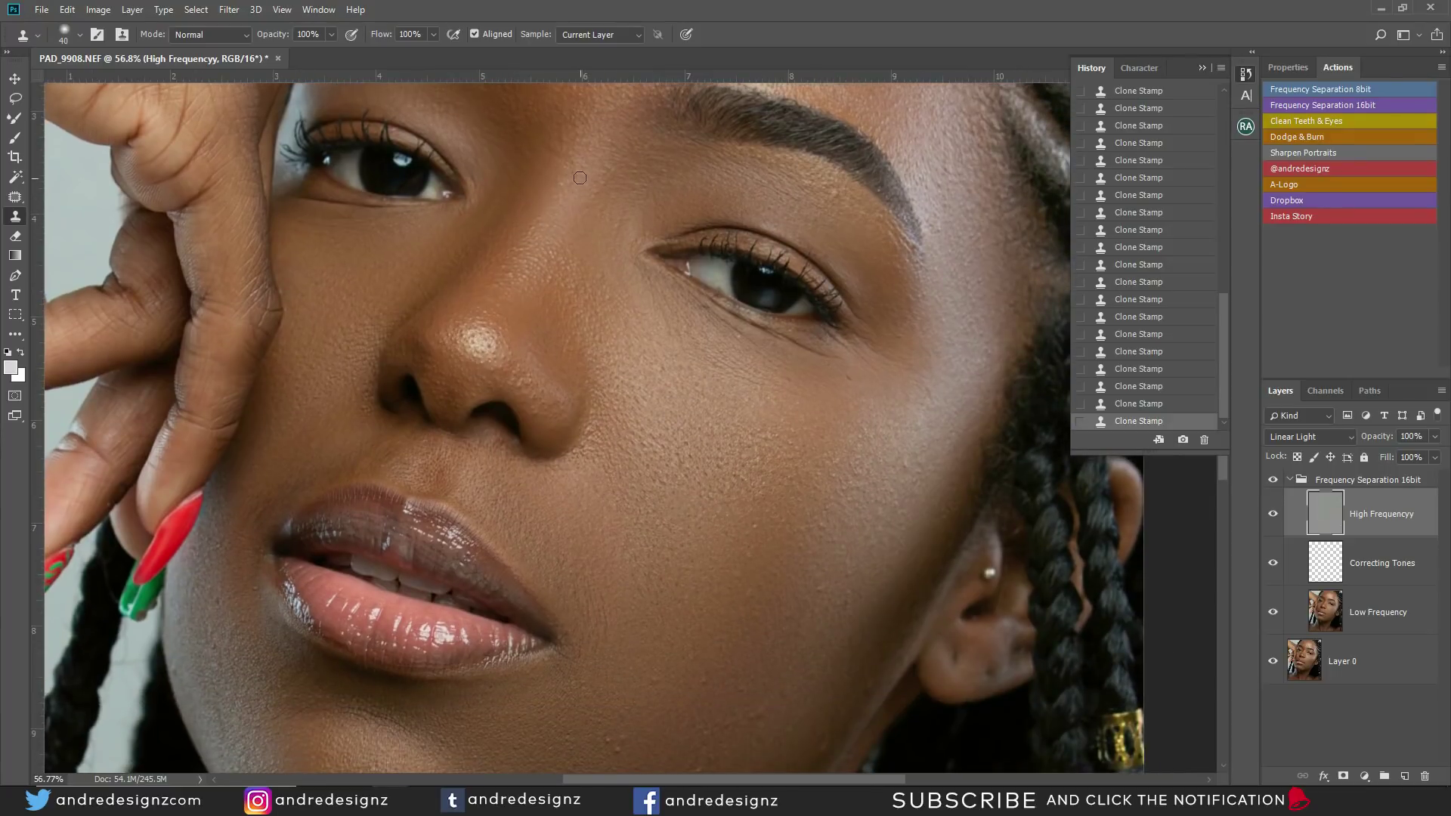
pyautogui.moveTo(718, 206); pyautogui.dragTo(531, 248)
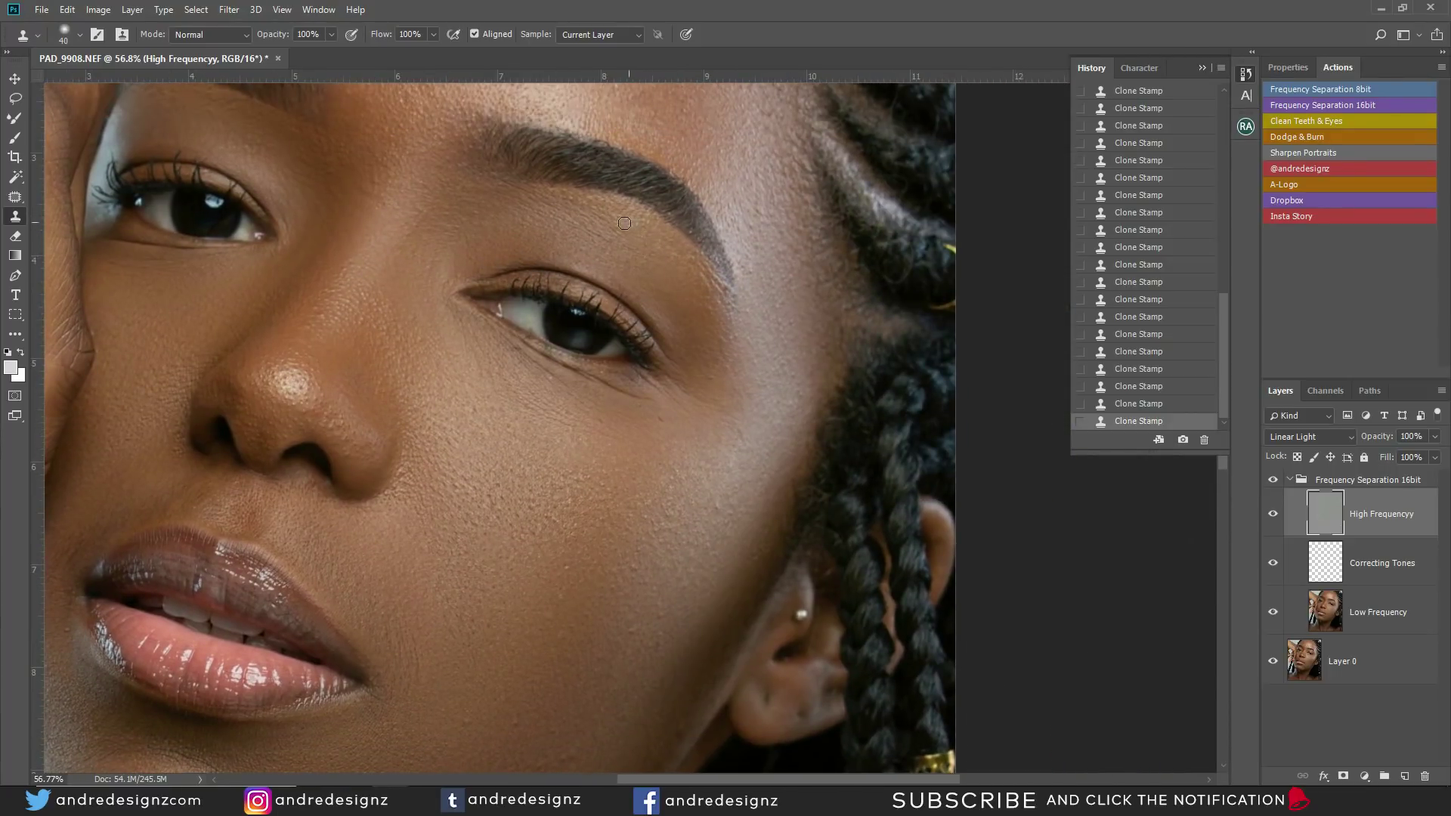
pyautogui.moveTo(612, 298); pyautogui.dragTo(589, 258)
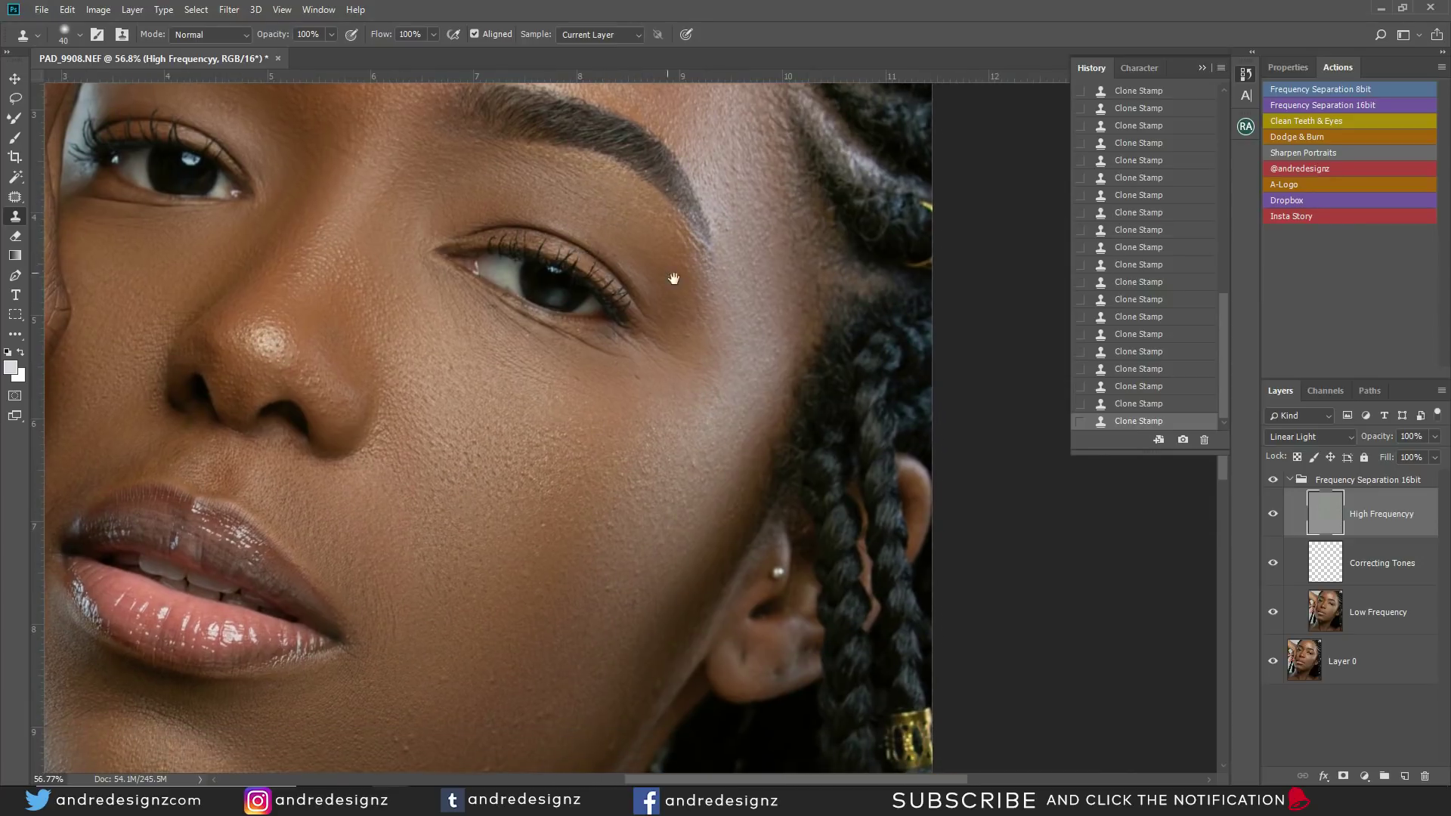
pyautogui.moveTo(697, 270); pyautogui.dragTo(697, 265)
pyautogui.keyDown('alt'); pyautogui.click(696, 280); pyautogui.keyUp('alt')
pyautogui.click(718, 278)
pyautogui.moveTo(500, 311)
pyautogui.mouseDown()
pyautogui.moveTo(487, 318)
pyautogui.moveTo(515, 325)
pyautogui.mouseUp()
pyautogui.keyDown('alt'); pyautogui.click(501, 336); pyautogui.keyUp('alt')
# Step: Clean up the texture under the eye and clone away the light blemish on the cheek
pyautogui.keyDown('alt'); pyautogui.click(585, 389); pyautogui.keyUp('alt')
pyautogui.click(571, 390)
pyautogui.click(547, 395)
pyautogui.keyDown('alt'); pyautogui.click(485, 363); pyautogui.keyUp('alt')
pyautogui.click(644, 486)
pyautogui.moveTo(488, 446); pyautogui.dragTo(587, 400)
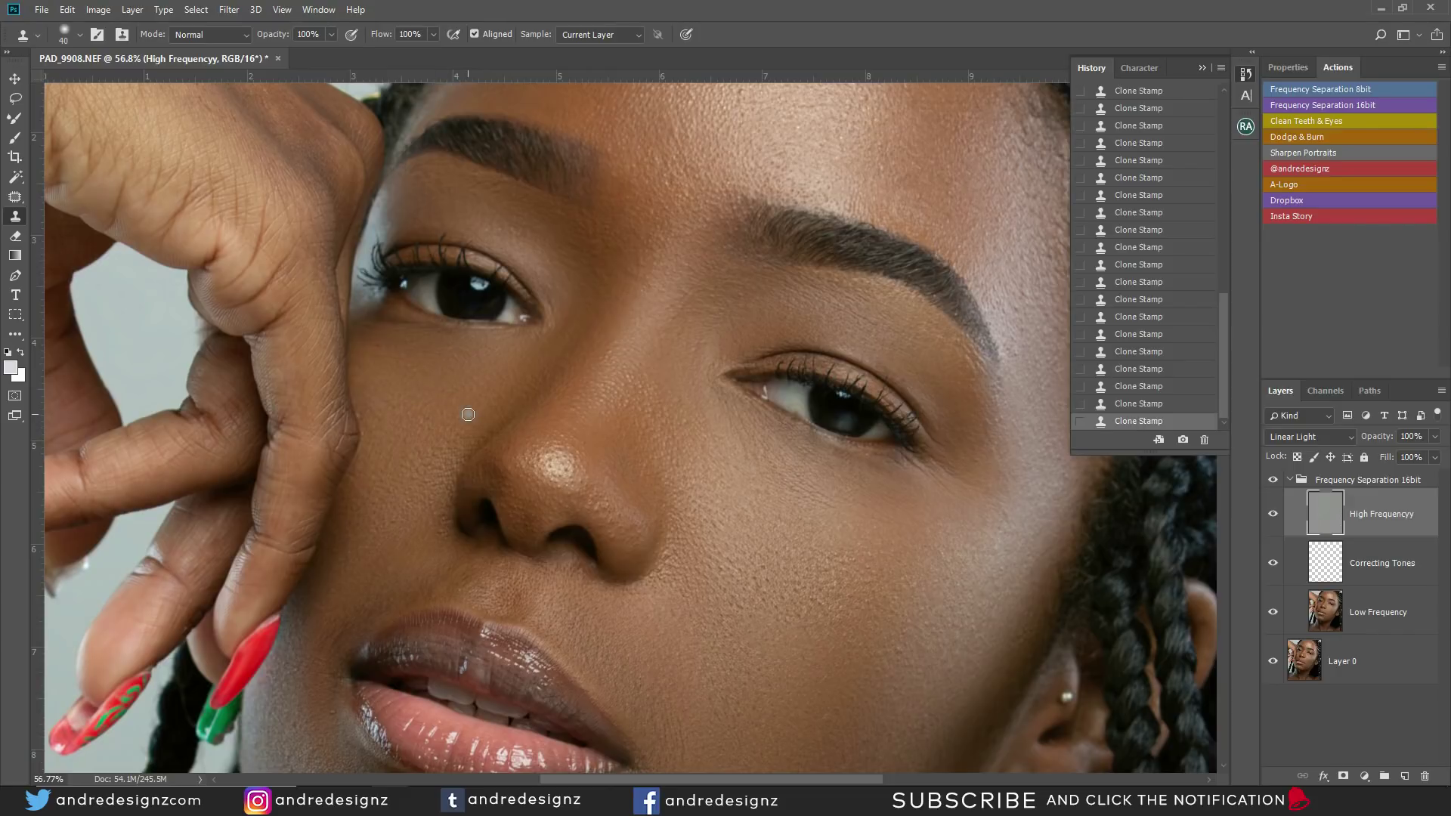
pyautogui.scroll(-6, 469, 414)
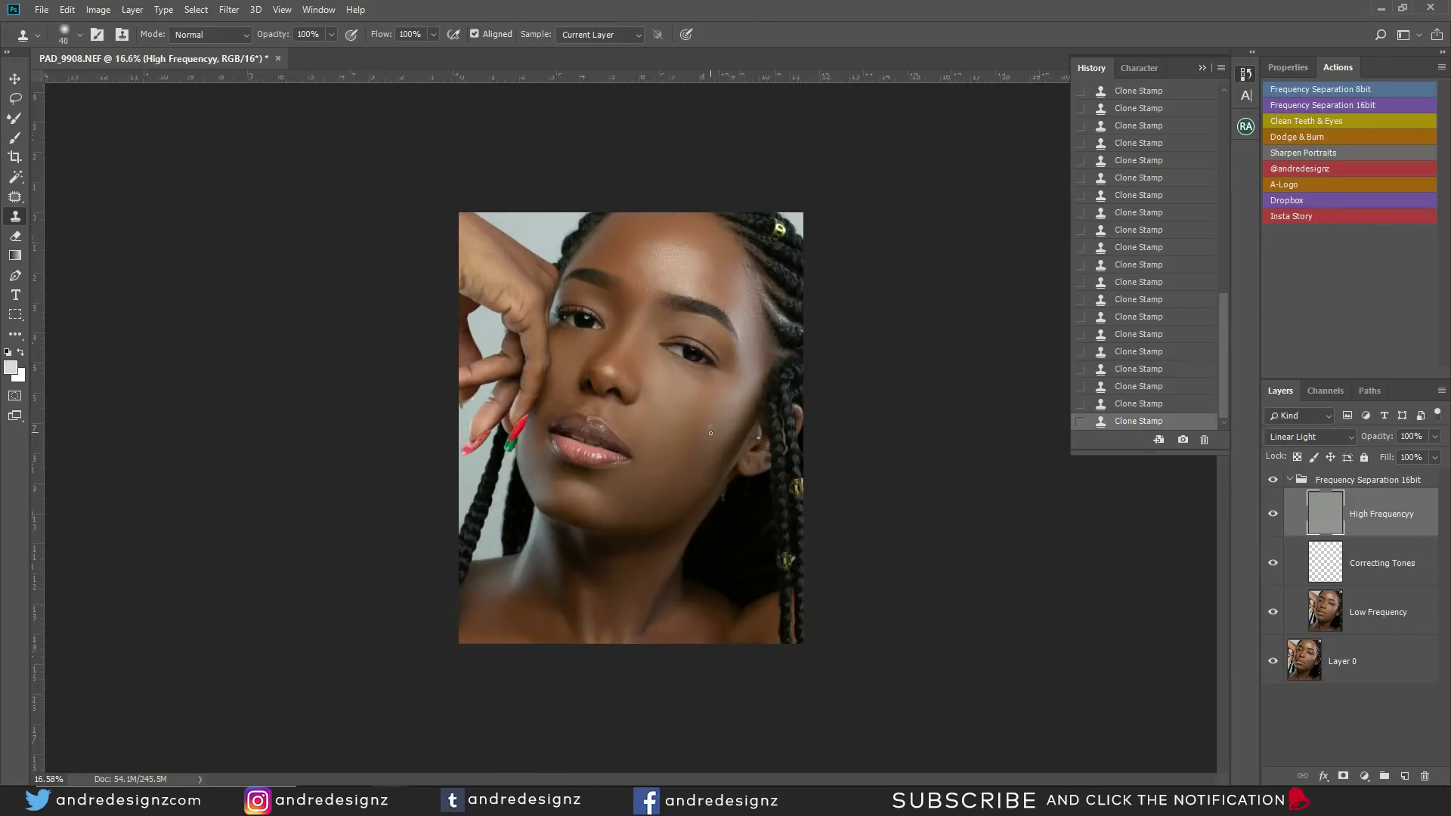
# Step: Sample skin near the jaw and clone away the white spots on the cheek and chin
pyautogui.scroll(2, 710, 423)
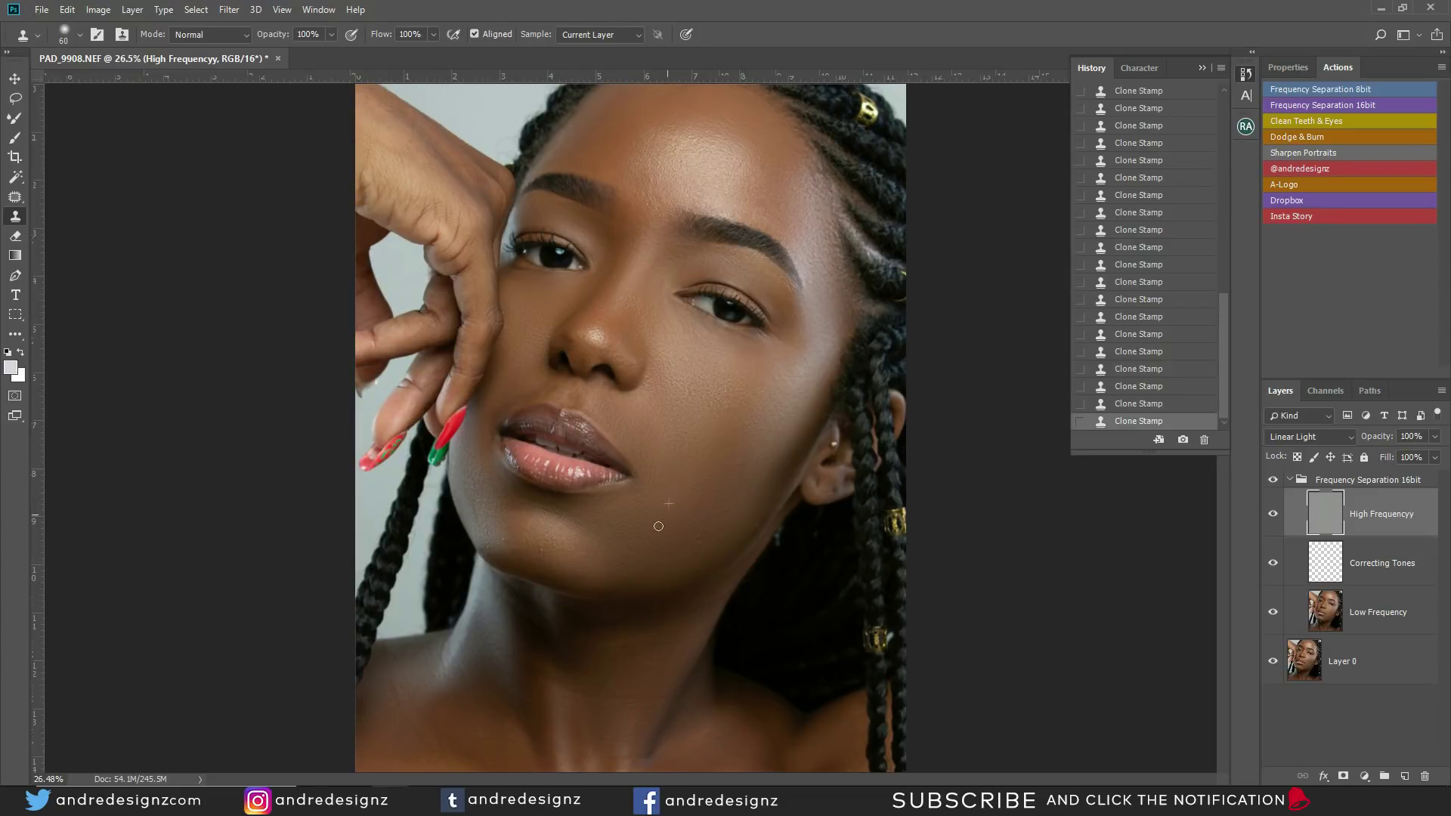
pyautogui.keyDown('alt'); pyautogui.click(729, 503); pyautogui.keyUp('alt')
pyautogui.click(684, 464)
pyautogui.click(557, 509)
pyautogui.click(746, 489)
# Step: Inspect the neck for remaining spots, then zoom out to fit the portrait
pyautogui.scroll(3, 703, 588)
pyautogui.moveTo(701, 678); pyautogui.dragTo(776, 421)
pyautogui.scroll(2, 635, 470)
pyautogui.scroll(1, 638, 453)
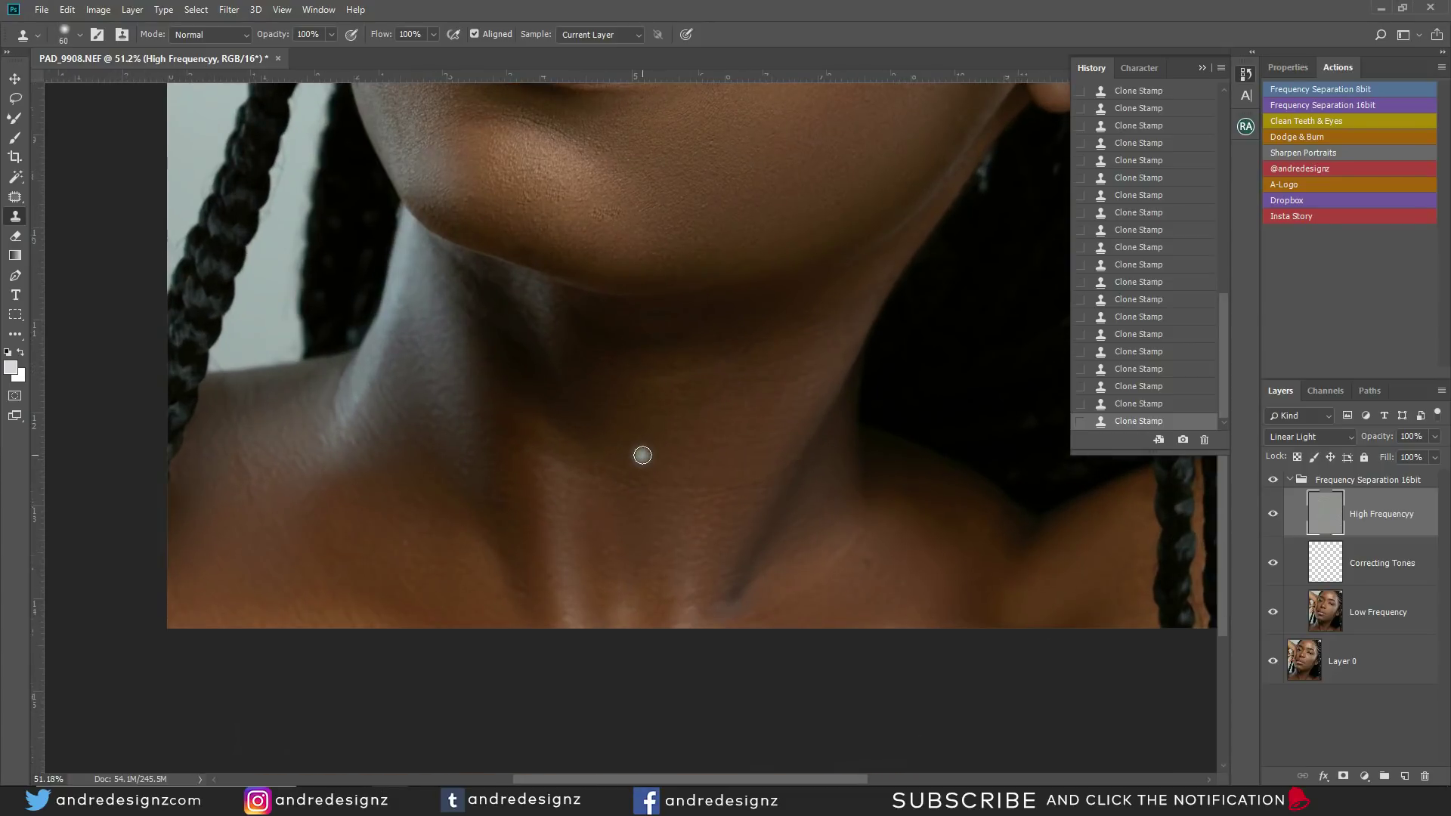
pyautogui.scroll(-7, 642, 455)
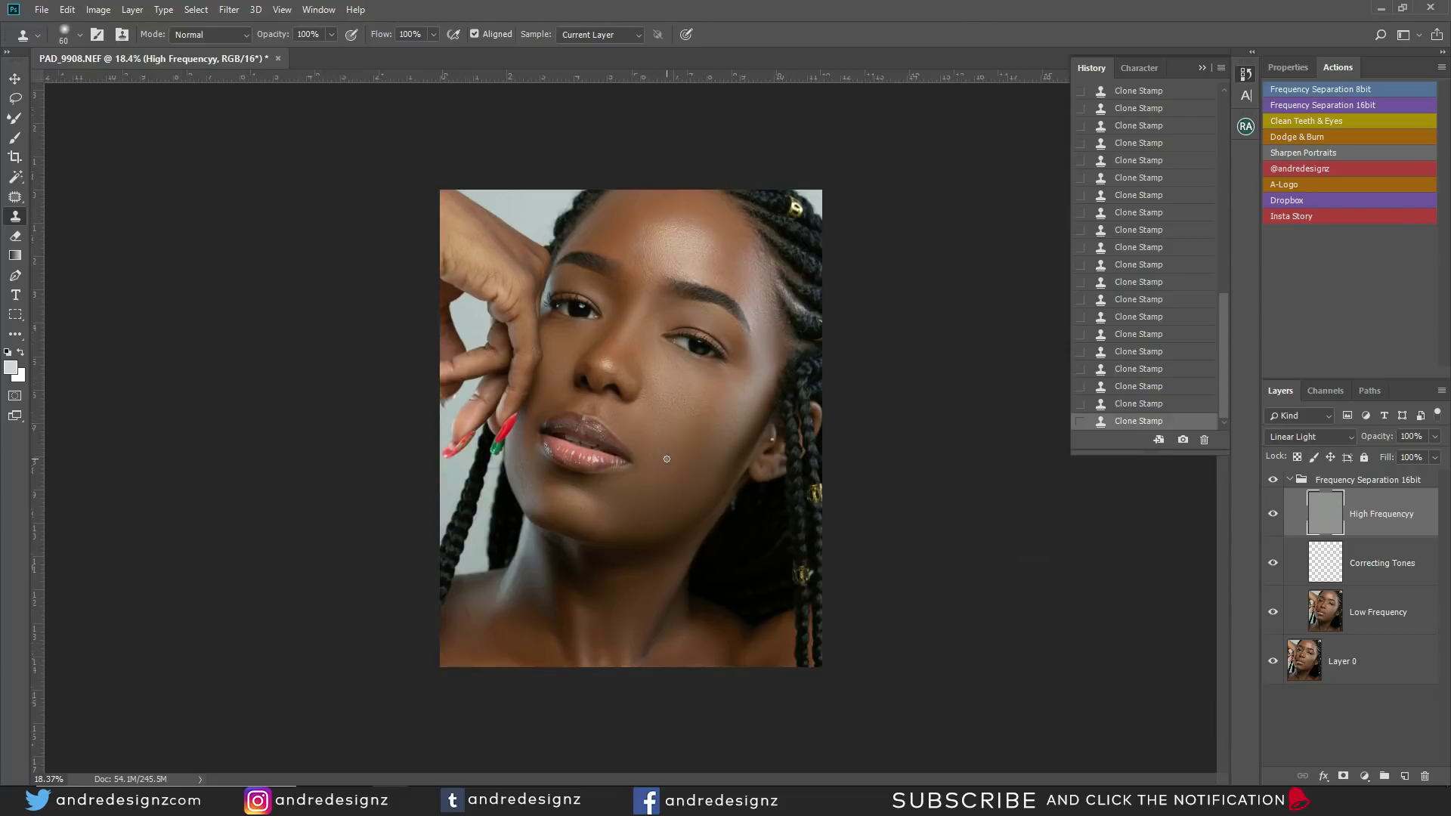
pyautogui.scroll(3, 526, 409)
pyautogui.scroll(-1, 559, 378)
pyautogui.scroll(2, 582, 358)
pyautogui.scroll(-3, 582, 357)
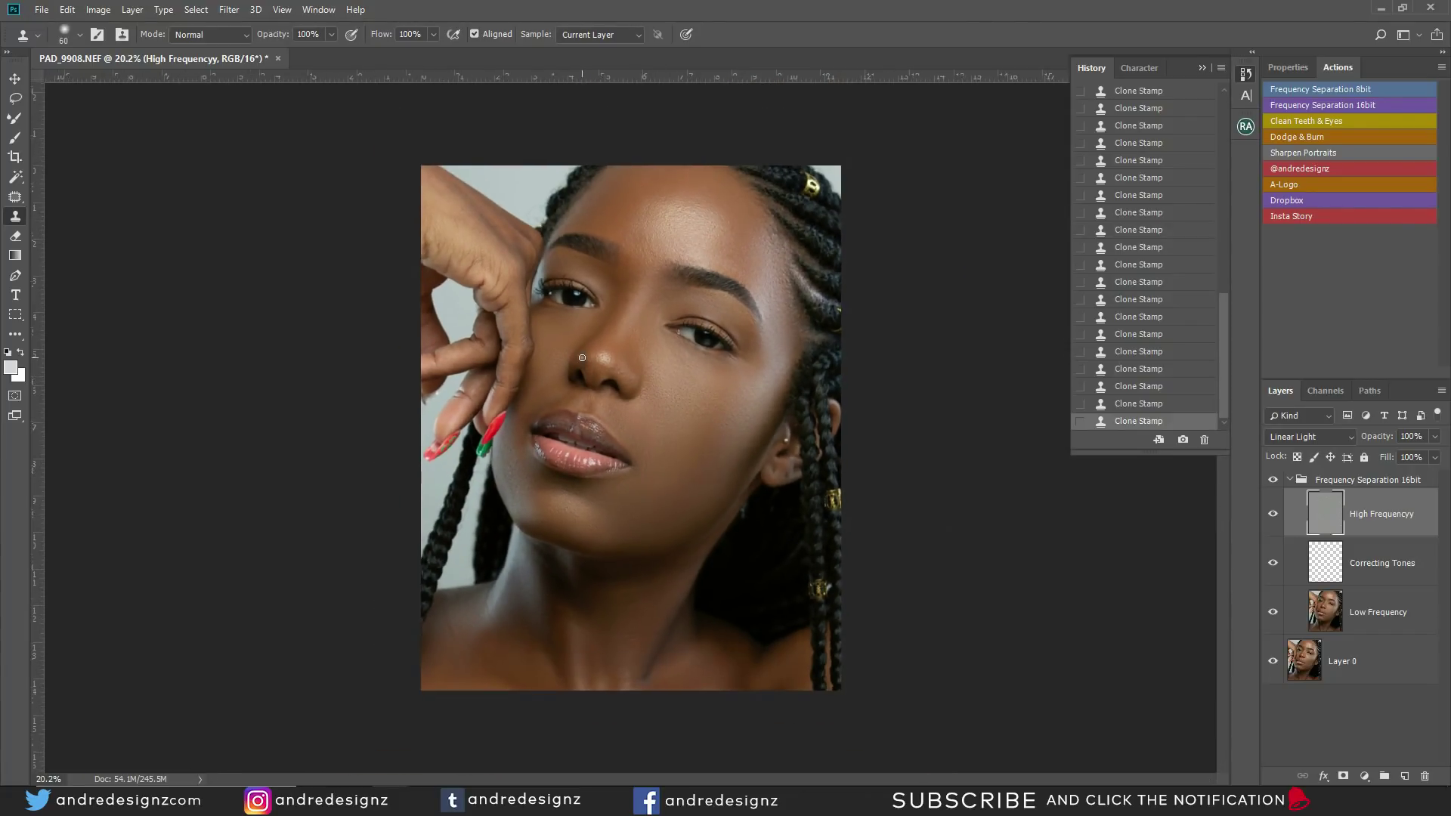
# Step: Compare the retouched skin with the original, collapse Frequency Separation 16bit, and add a Dodge & Burn group
pyautogui.keyDown('alt'); pyautogui.click(1274, 665); pyautogui.keyUp('alt')
pyautogui.keyDown('alt'); pyautogui.click(1274, 665); pyautogui.keyUp('alt')
pyautogui.keyDown('alt'); pyautogui.click(1274, 665); pyautogui.keyUp('alt')
pyautogui.keyDown('alt'); pyautogui.click(1274, 665); pyautogui.keyUp('alt')
pyautogui.click(1290, 480)
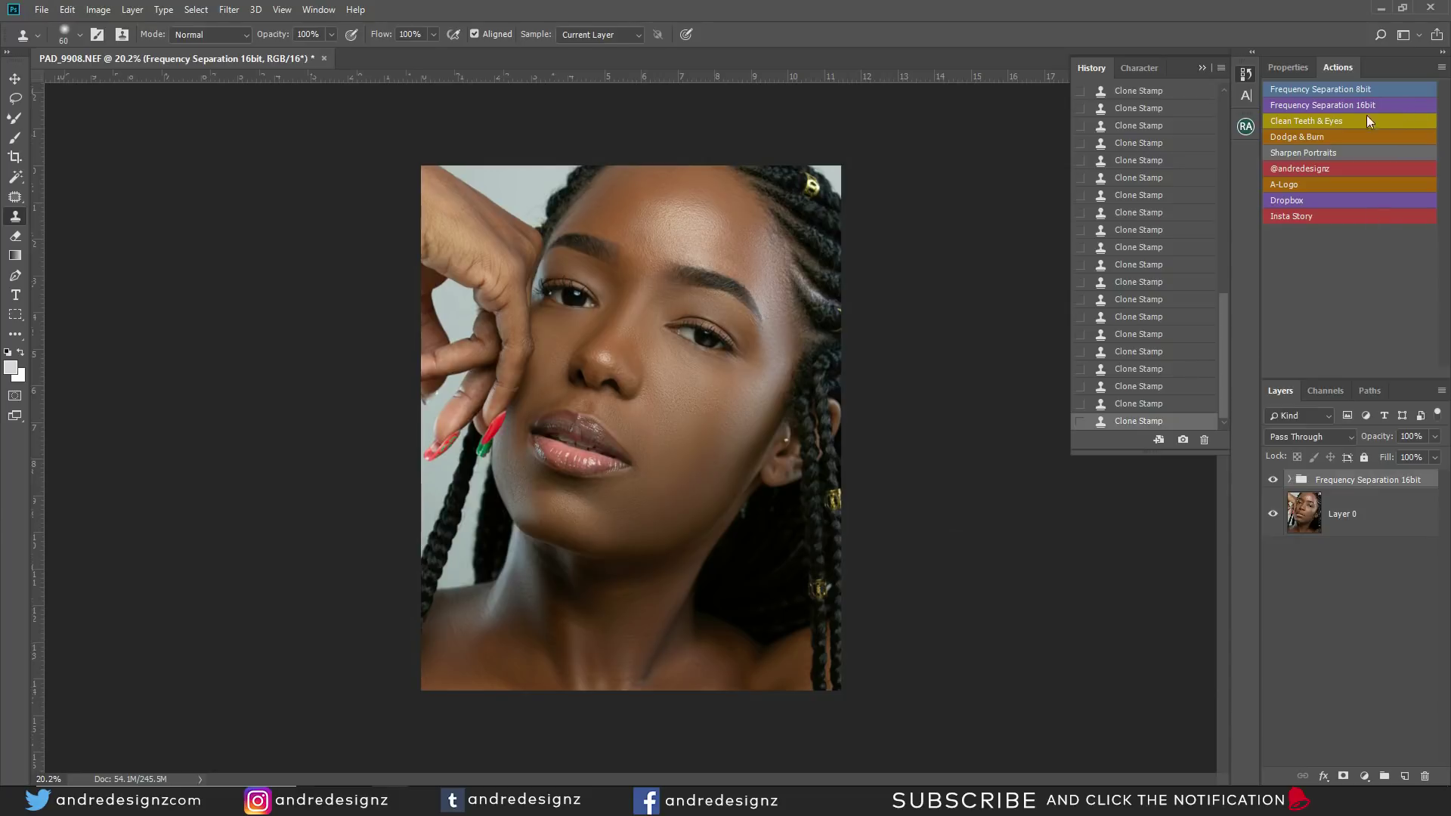
pyautogui.click(1310, 140)
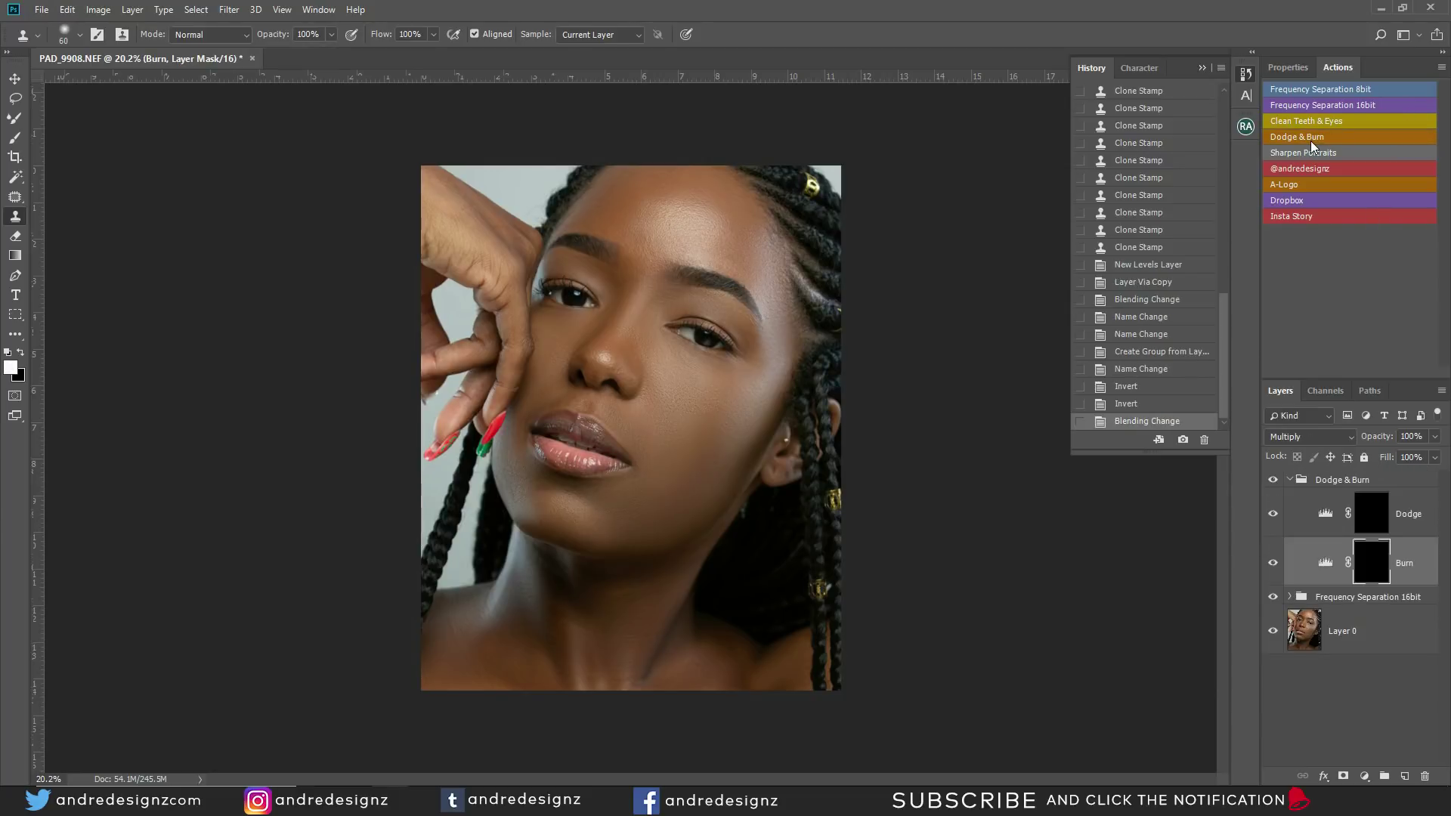
# Step: With a 200–400 brush, burn shadows around the nose bridge, brow and cheek on the Burn mask
pyautogui.press('b')
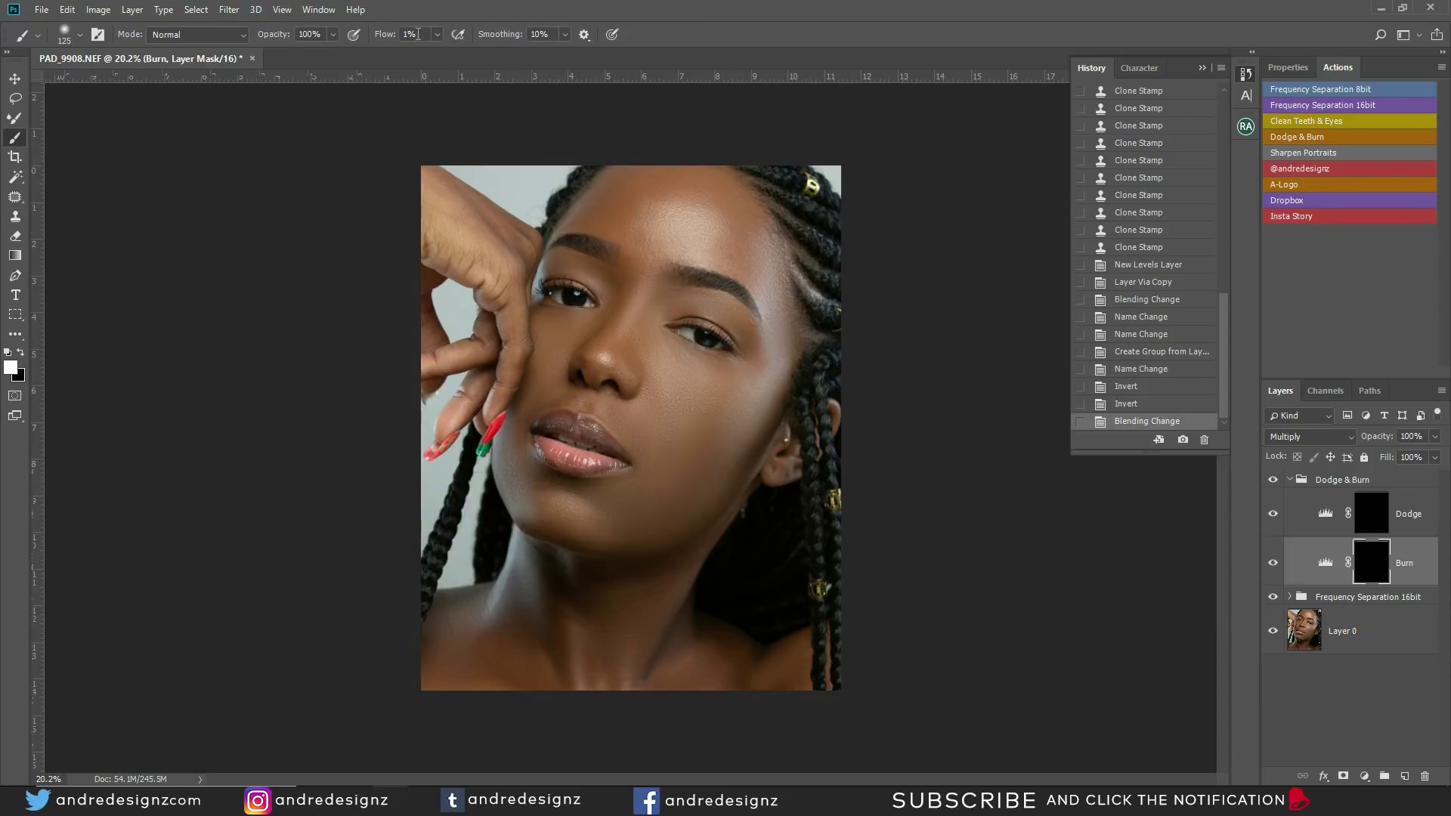
pyautogui.scroll(3, 653, 289)
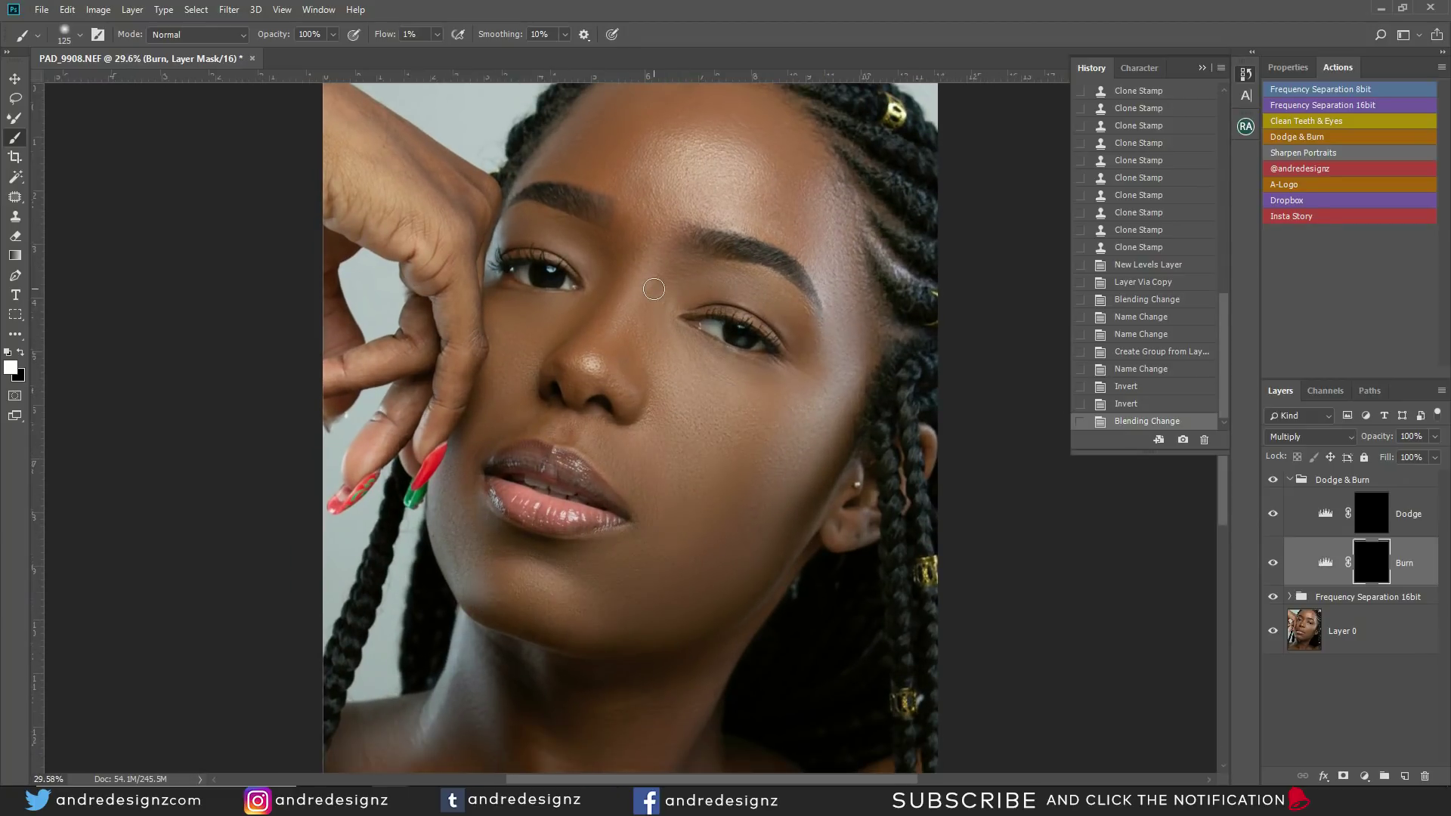
pyautogui.press(']')
pyautogui.press(']')
pyautogui.moveTo(647, 331)
pyautogui.mouseDown()
pyautogui.moveTo(664, 295)
pyautogui.moveTo(612, 297)
pyautogui.moveTo(617, 262)
pyautogui.moveTo(574, 349)
pyautogui.mouseUp()
pyautogui.moveTo(656, 317); pyautogui.dragTo(686, 281)
pyautogui.moveTo(606, 254)
pyautogui.mouseDown()
pyautogui.moveTo(573, 224)
pyautogui.moveTo(613, 231)
pyautogui.mouseUp()
pyautogui.press(']')
pyautogui.press(']')
pyautogui.press(']')
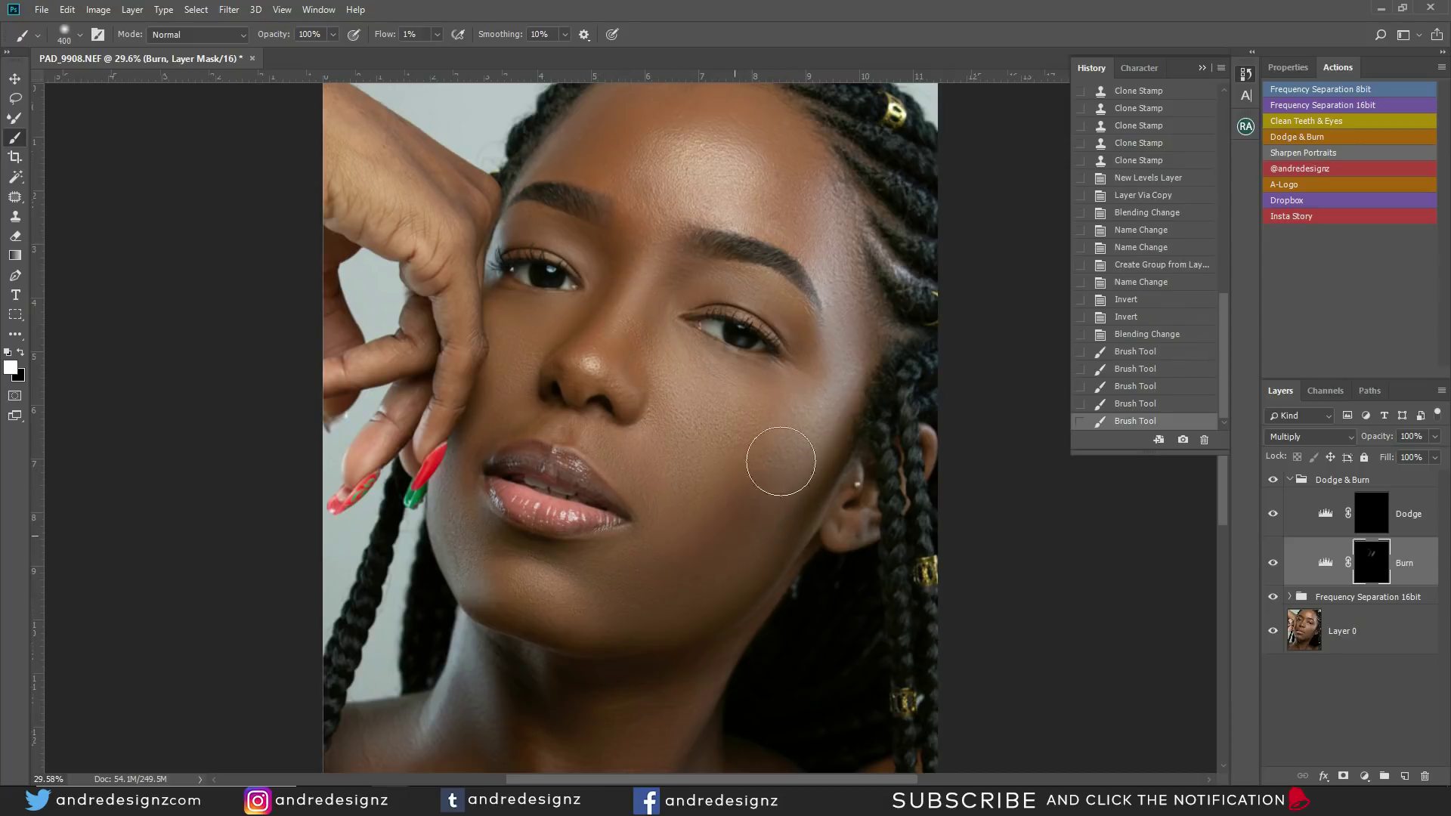
pyautogui.moveTo(768, 484); pyautogui.dragTo(768, 493)
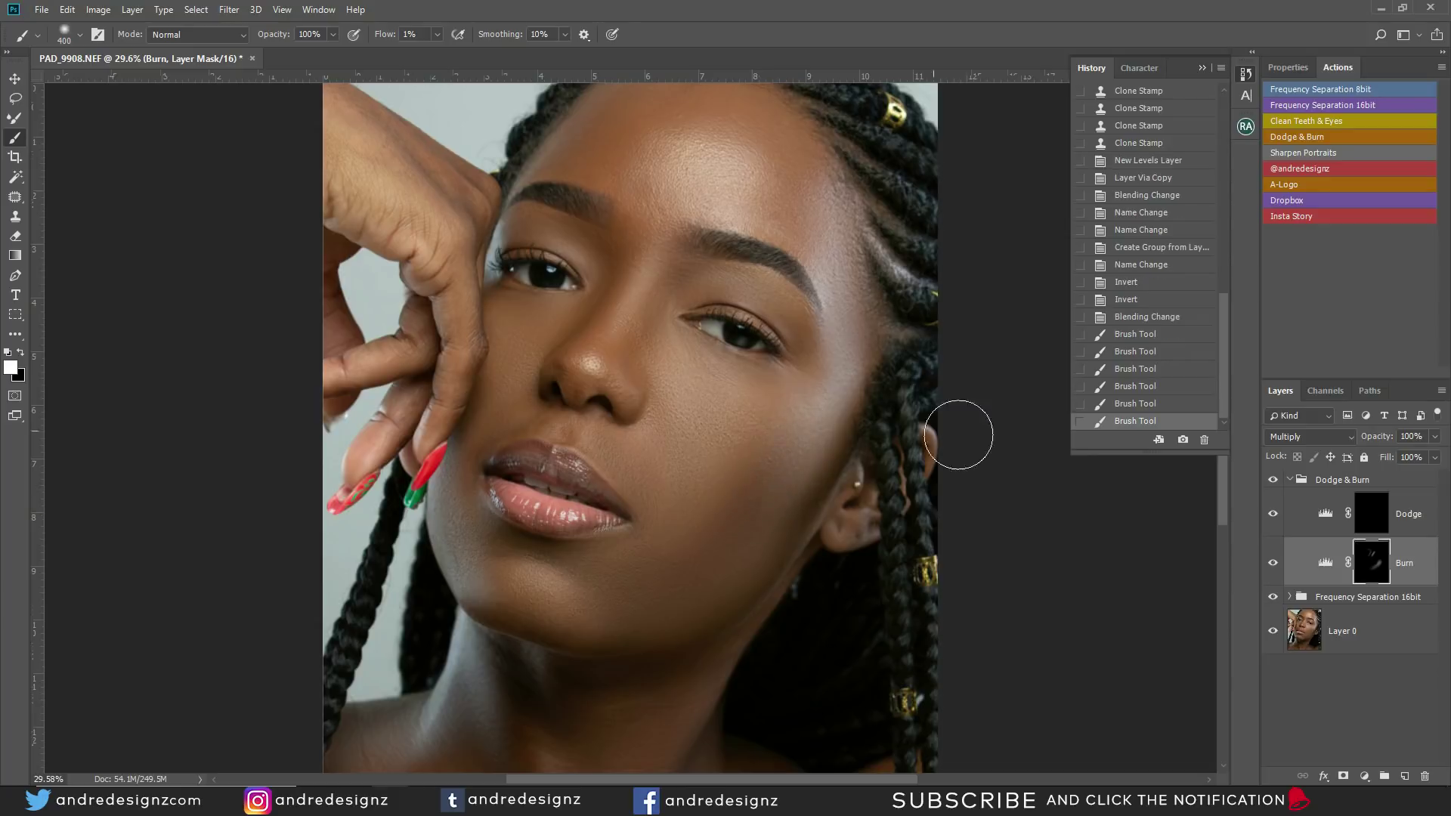
pyautogui.click(1276, 565)
pyautogui.click(1275, 565)
# Step: Darken the forehead edges, shadows around the brow and eyes, the cheek beside the lips and jaw
pyautogui.press(']')
pyautogui.moveTo(646, 126)
pyautogui.mouseDown()
pyautogui.moveTo(587, 152)
pyautogui.moveTo(609, 144)
pyautogui.mouseUp()
pyautogui.moveTo(795, 216)
pyautogui.mouseDown()
pyautogui.moveTo(793, 204)
pyautogui.moveTo(816, 272)
pyautogui.mouseUp()
pyautogui.press('[')
pyautogui.press('[')
pyautogui.press('[')
pyautogui.moveTo(593, 246)
pyautogui.mouseDown()
pyautogui.moveTo(556, 228)
pyautogui.moveTo(567, 257)
pyautogui.moveTo(604, 238)
pyautogui.mouseUp()
pyautogui.moveTo(700, 270); pyautogui.dragTo(667, 318)
pyautogui.press(']')
pyautogui.press(']')
pyautogui.moveTo(452, 461); pyautogui.dragTo(492, 408)
pyautogui.moveTo(463, 454); pyautogui.dragTo(467, 461)
pyautogui.moveTo(648, 574)
pyautogui.mouseDown()
pyautogui.moveTo(708, 577)
pyautogui.moveTo(719, 557)
pyautogui.moveTo(625, 631)
pyautogui.moveTo(758, 572)
pyautogui.moveTo(656, 630)
pyautogui.mouseUp()
# Step: Deepen the shadows across the neck and left shoulder with a smaller brush
pyautogui.moveTo(526, 723)
pyautogui.mouseDown()
pyautogui.moveTo(500, 662)
pyautogui.moveTo(535, 733)
pyautogui.mouseUp()
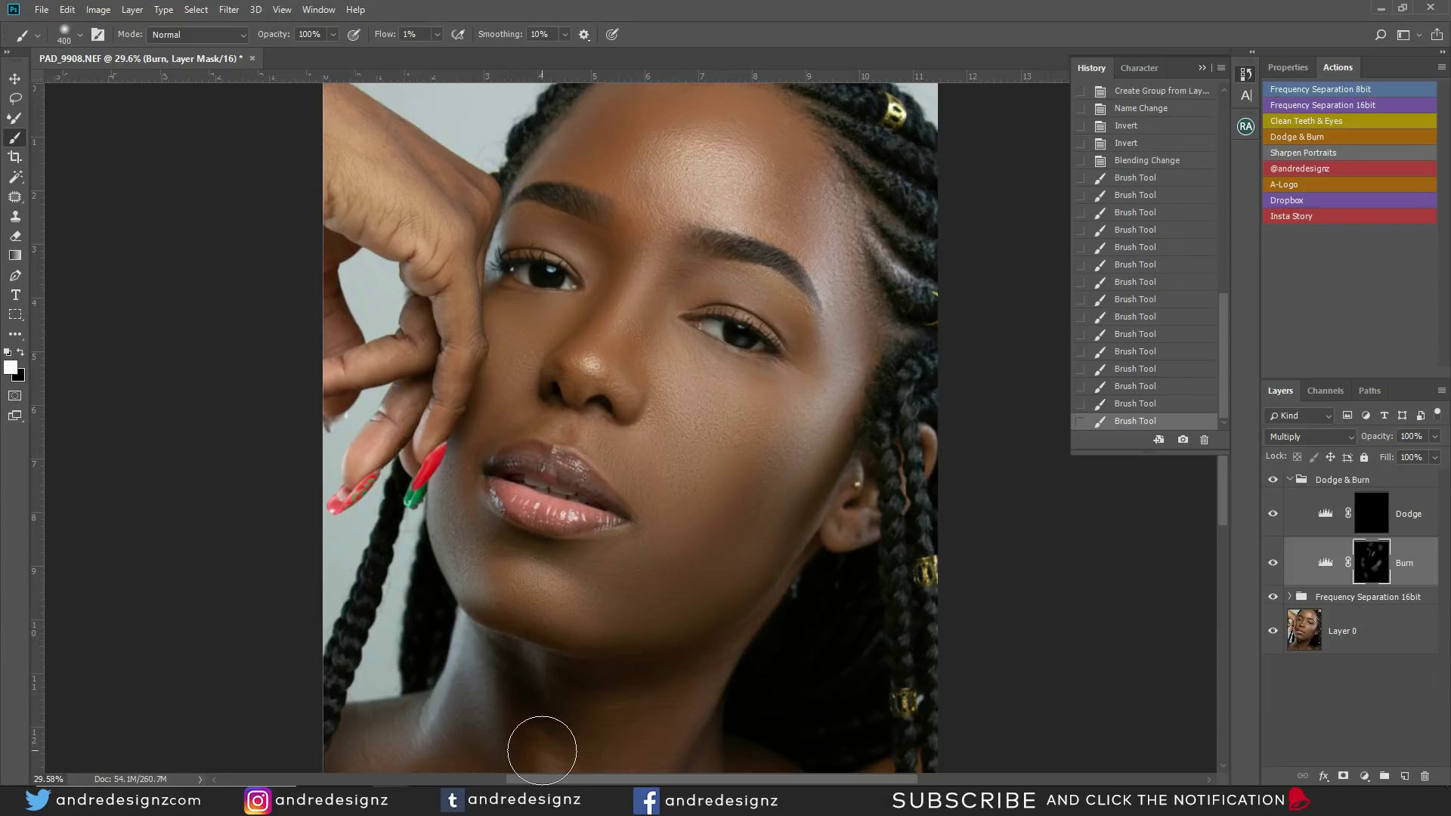
pyautogui.scroll(-3, 634, 473)
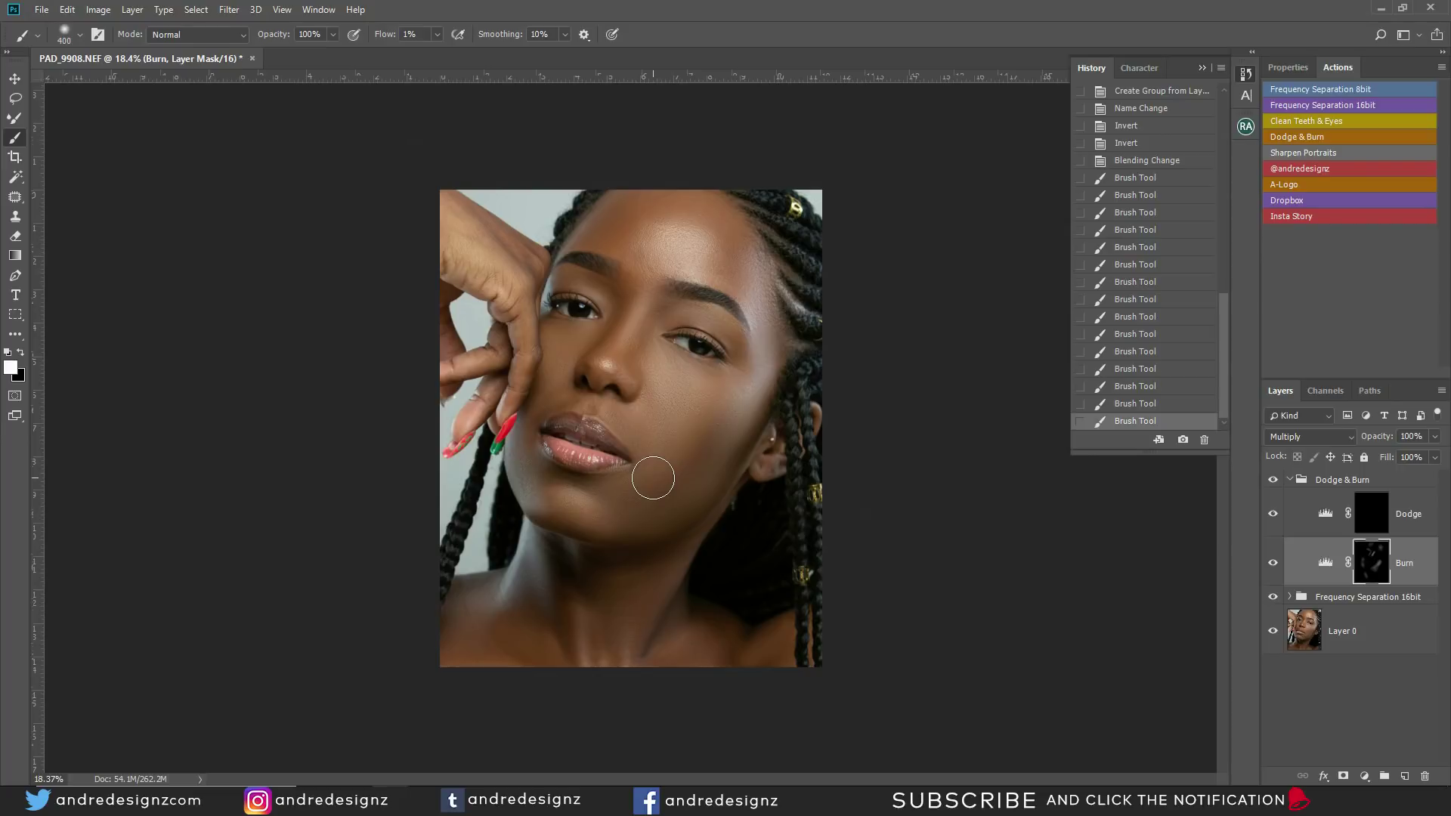
pyautogui.press('[')
pyautogui.press('[')
pyautogui.press('[')
pyautogui.moveTo(586, 663)
pyautogui.mouseDown()
pyautogui.moveTo(572, 627)
pyautogui.moveTo(574, 663)
pyautogui.mouseUp()
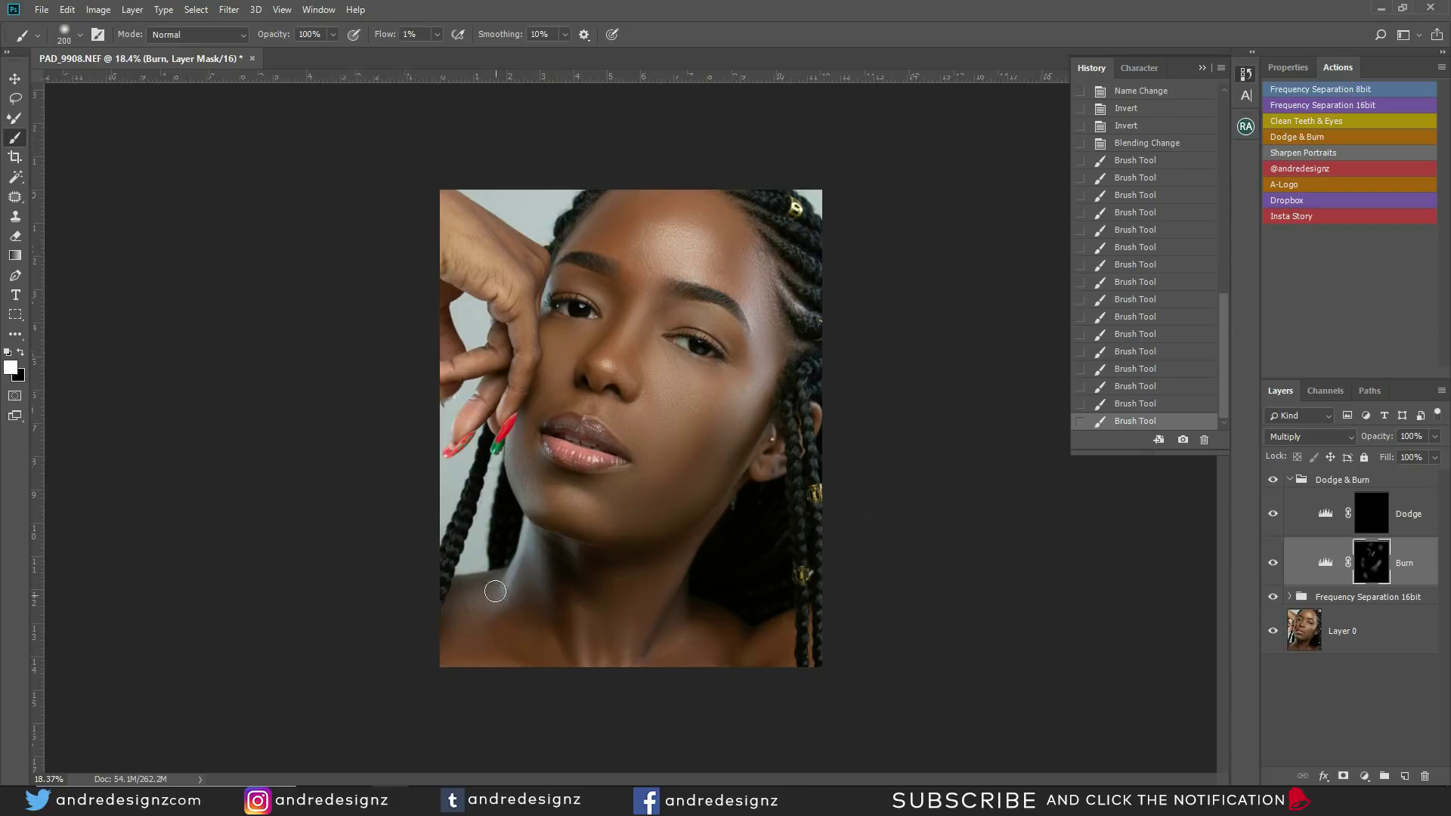
pyautogui.moveTo(505, 639); pyautogui.dragTo(509, 641)
pyautogui.moveTo(685, 610)
pyautogui.mouseDown()
pyautogui.moveTo(651, 637)
pyautogui.moveTo(772, 659)
pyautogui.moveTo(785, 618)
pyautogui.mouseUp()
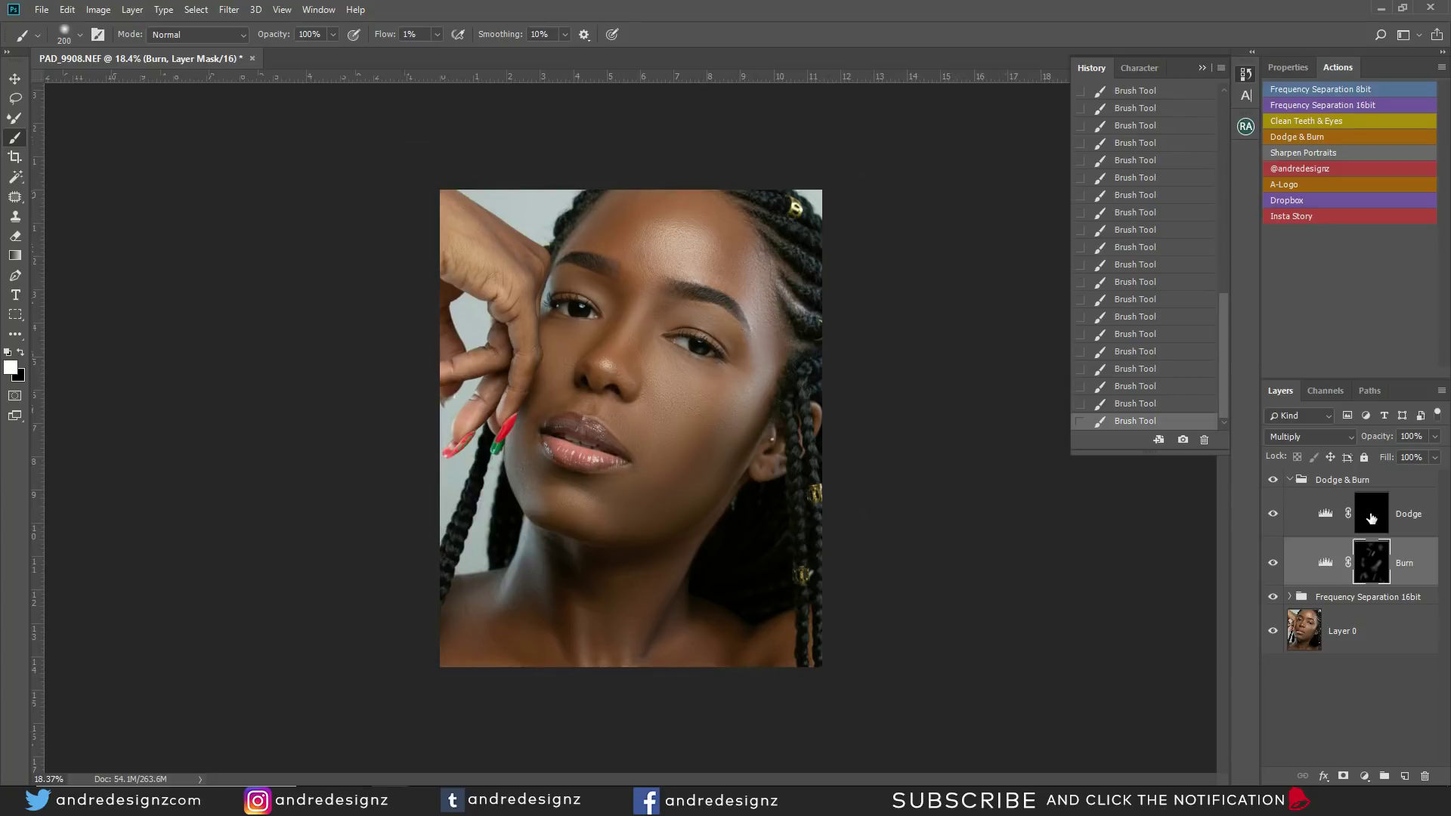
# Step: Target the Dodge layer's mask and enlarge the brush for brightening highlights
pyautogui.click(1284, 518)
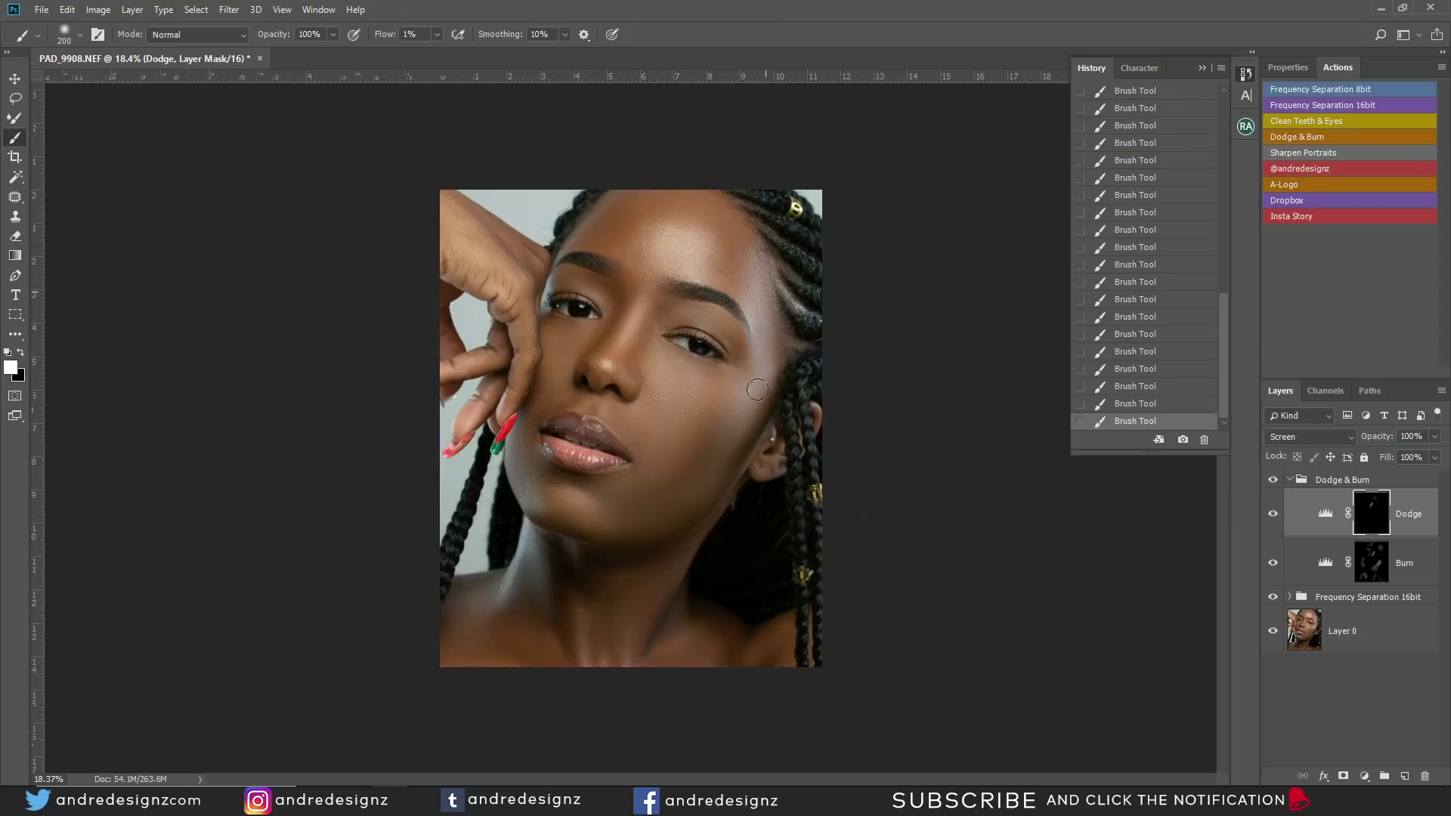
pyautogui.press(']')
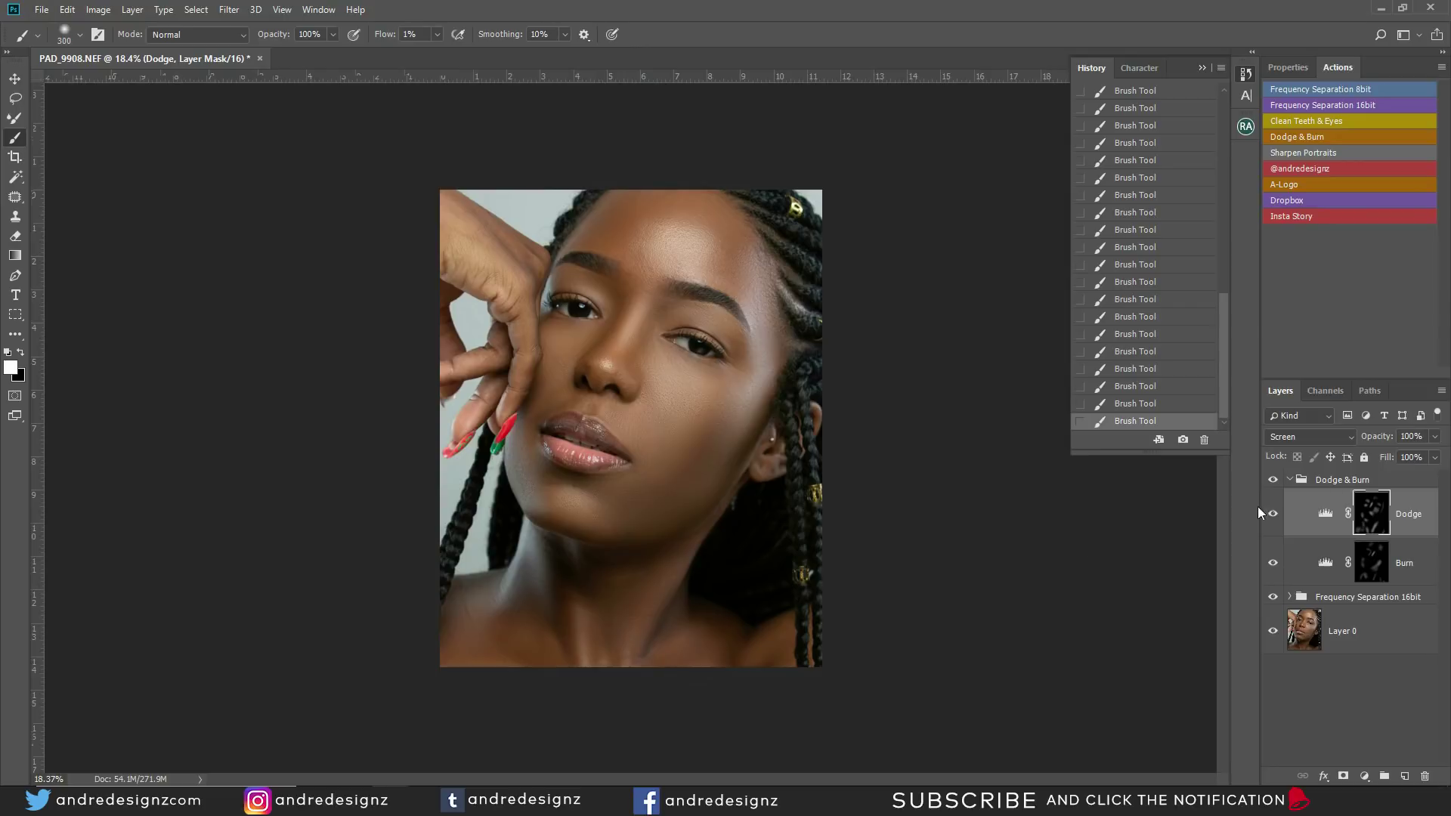
pyautogui.click(1272, 480)
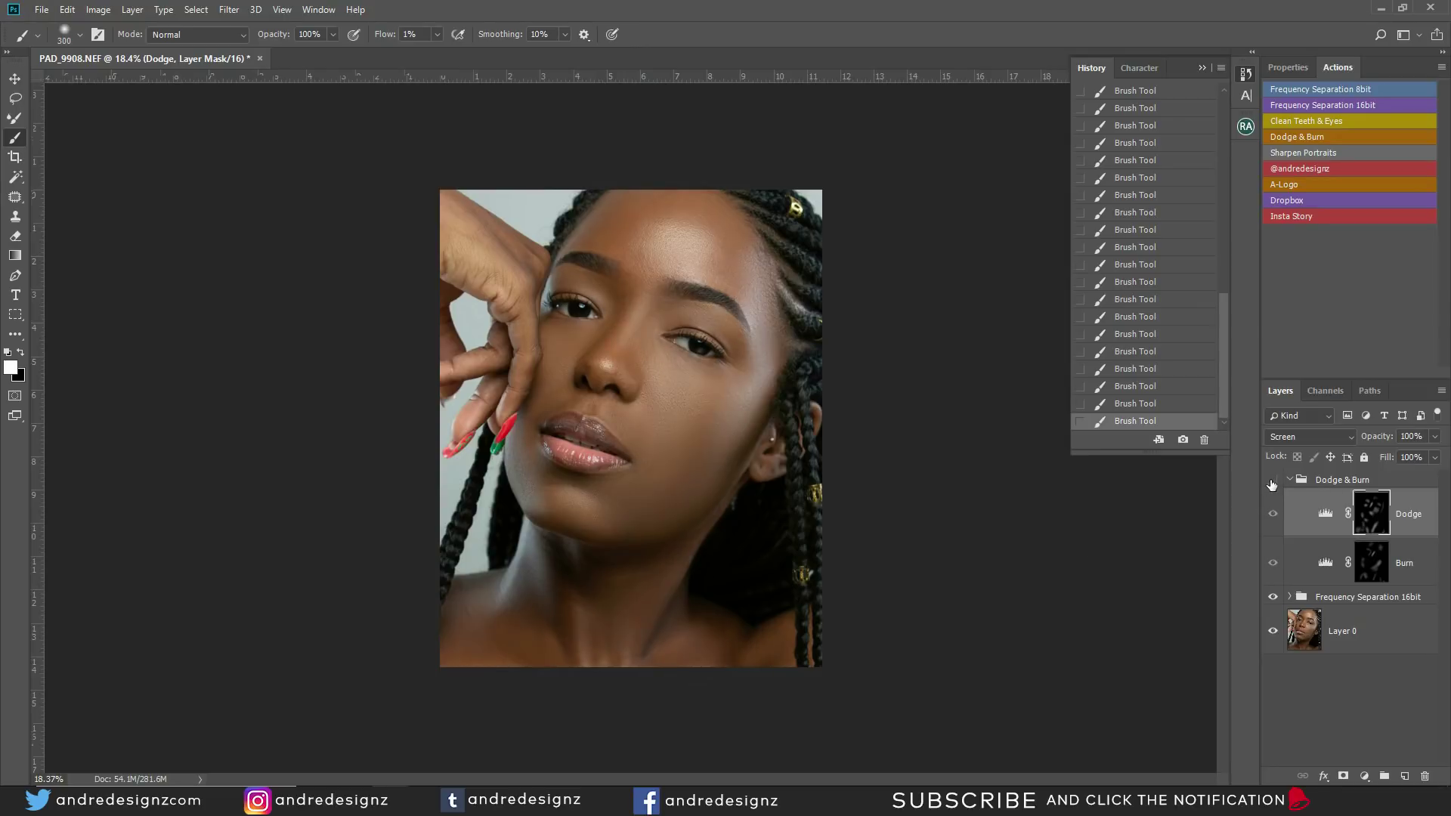
pyautogui.click(1271, 481)
pyautogui.click(1270, 482)
pyautogui.click(1272, 481)
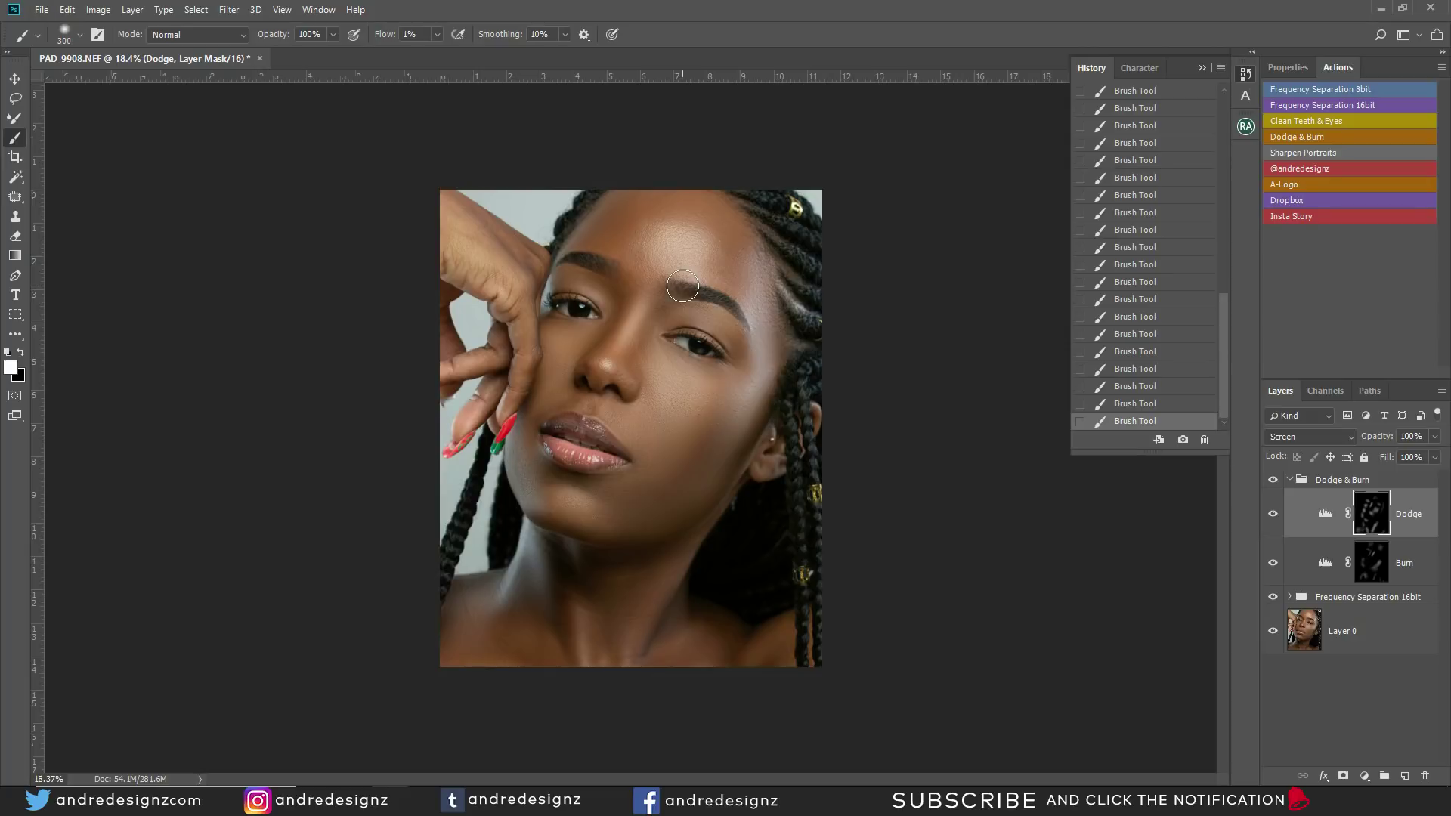
pyautogui.scroll(5, 660, 415)
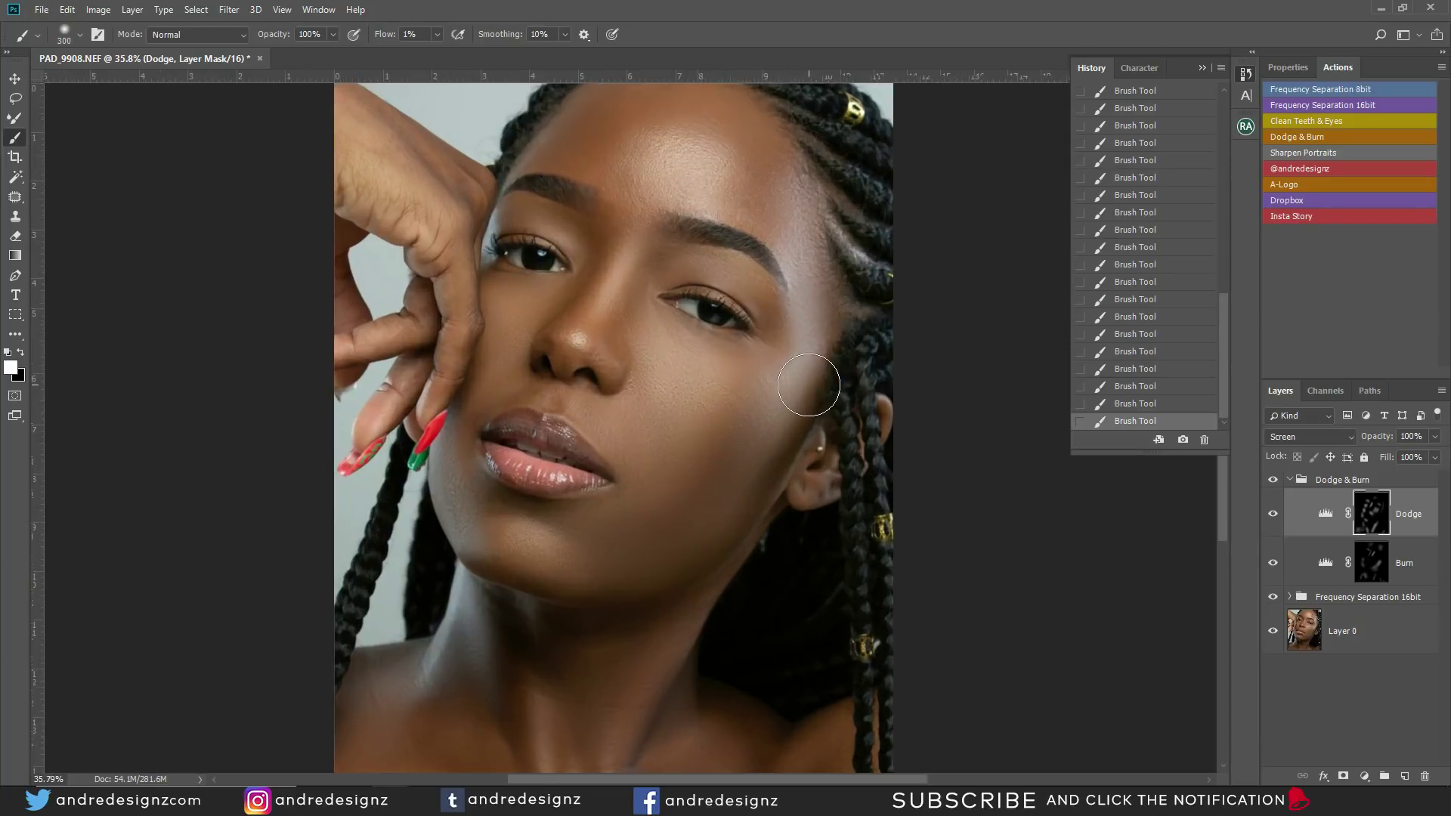
pyautogui.scroll(2, 809, 384)
pyautogui.scroll(-4, 819, 379)
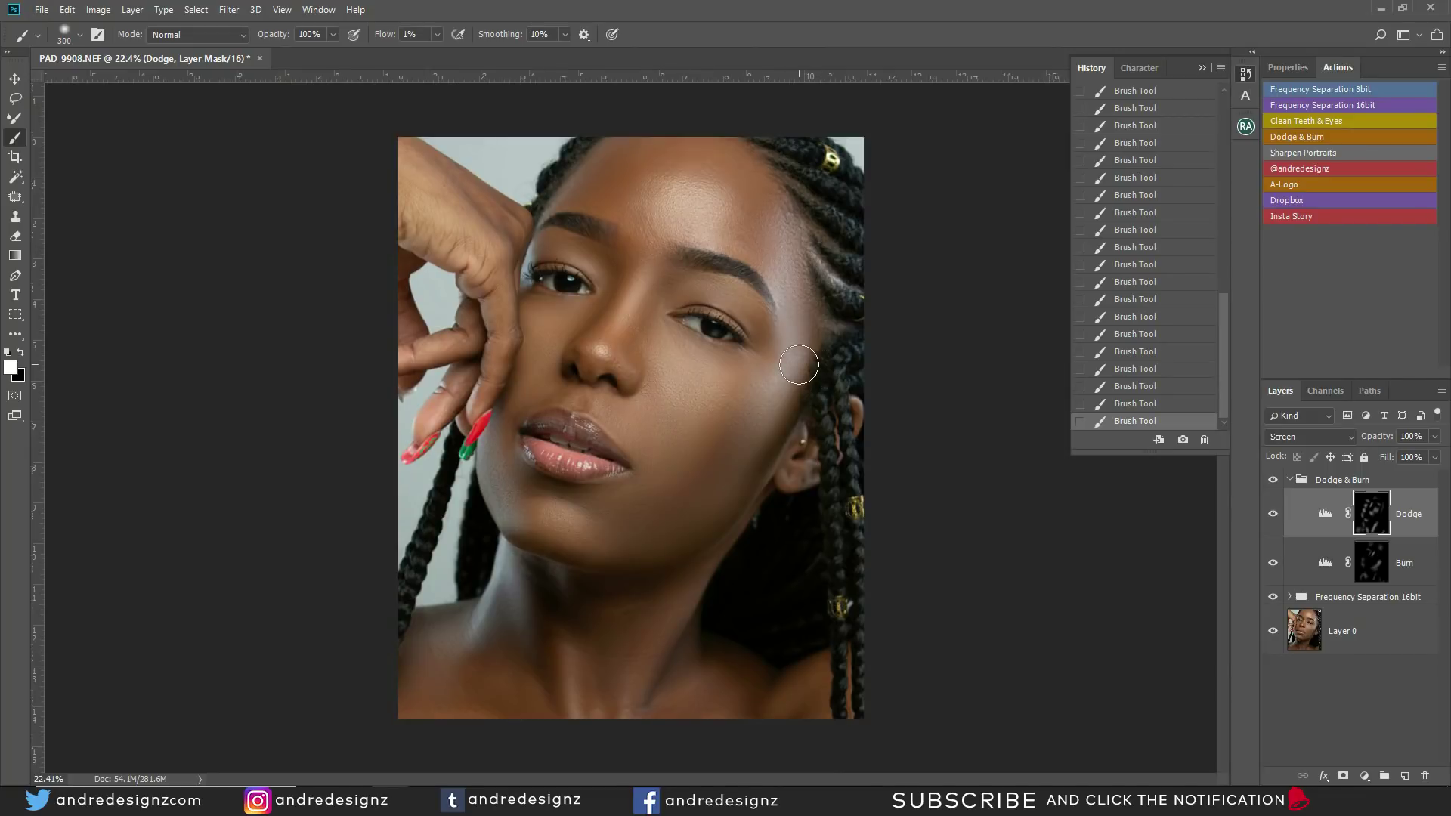
pyautogui.scroll(-1, 800, 369)
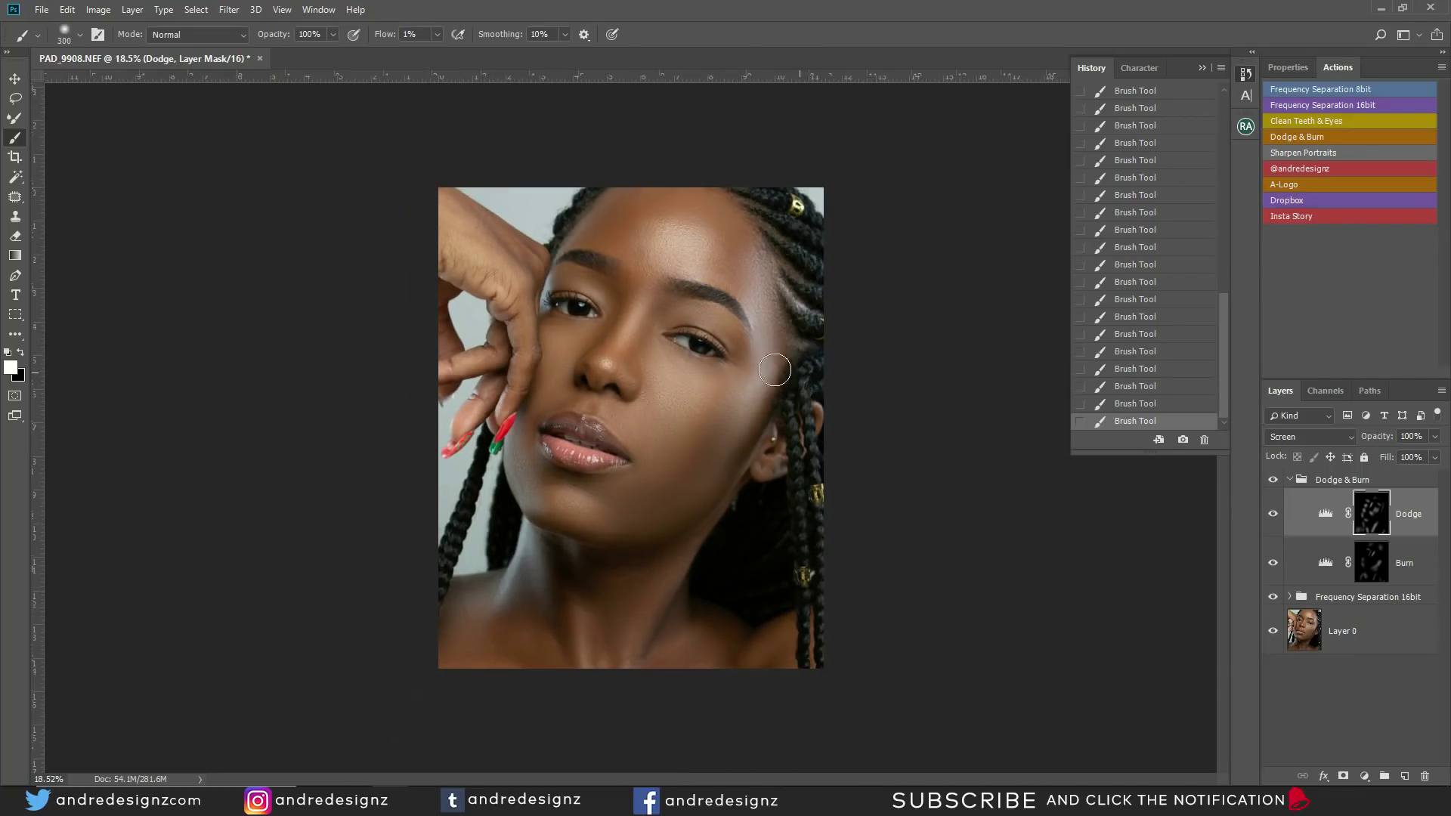
pyautogui.scroll(7, 656, 325)
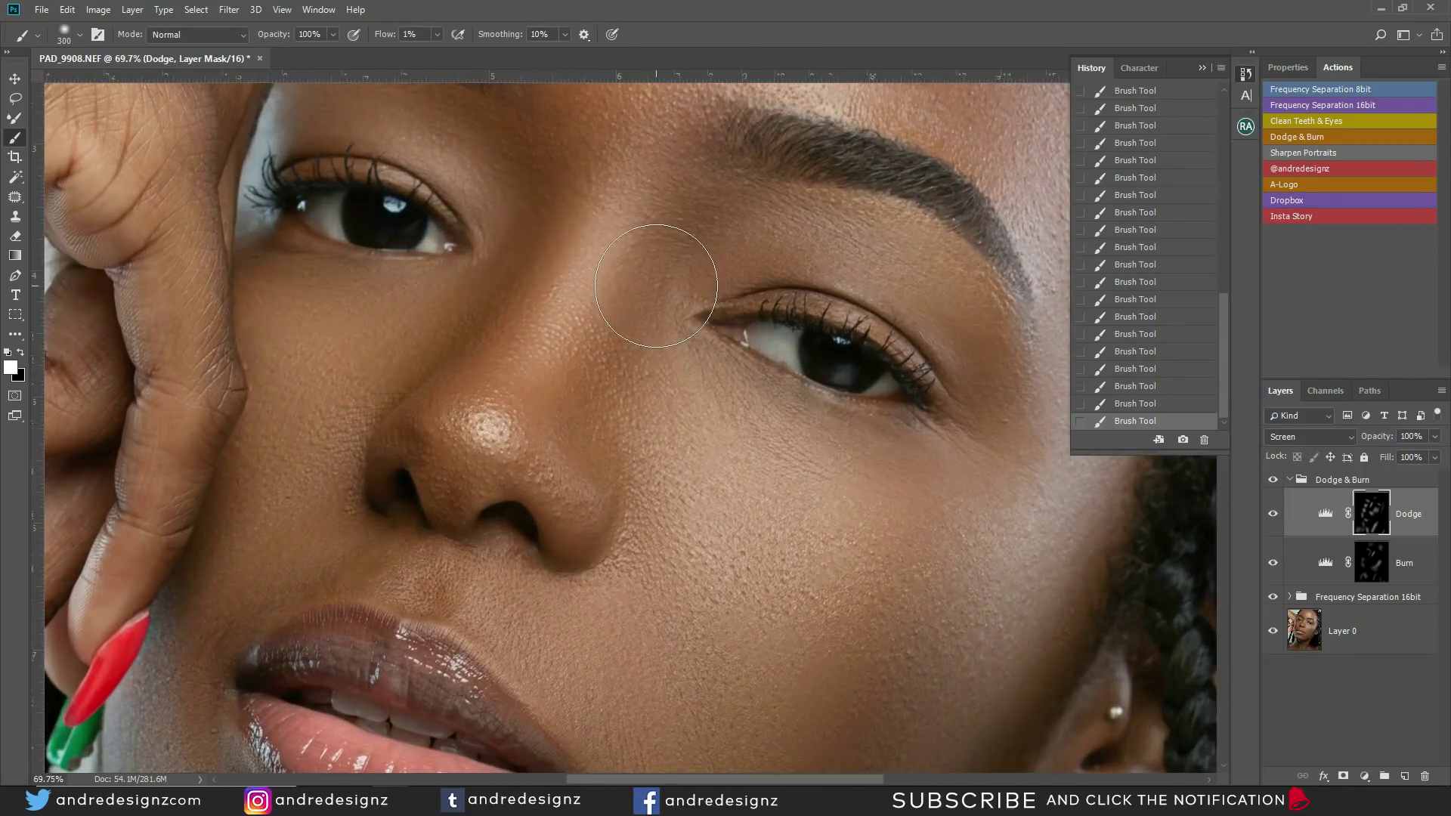
pyautogui.scroll(-1, 654, 291)
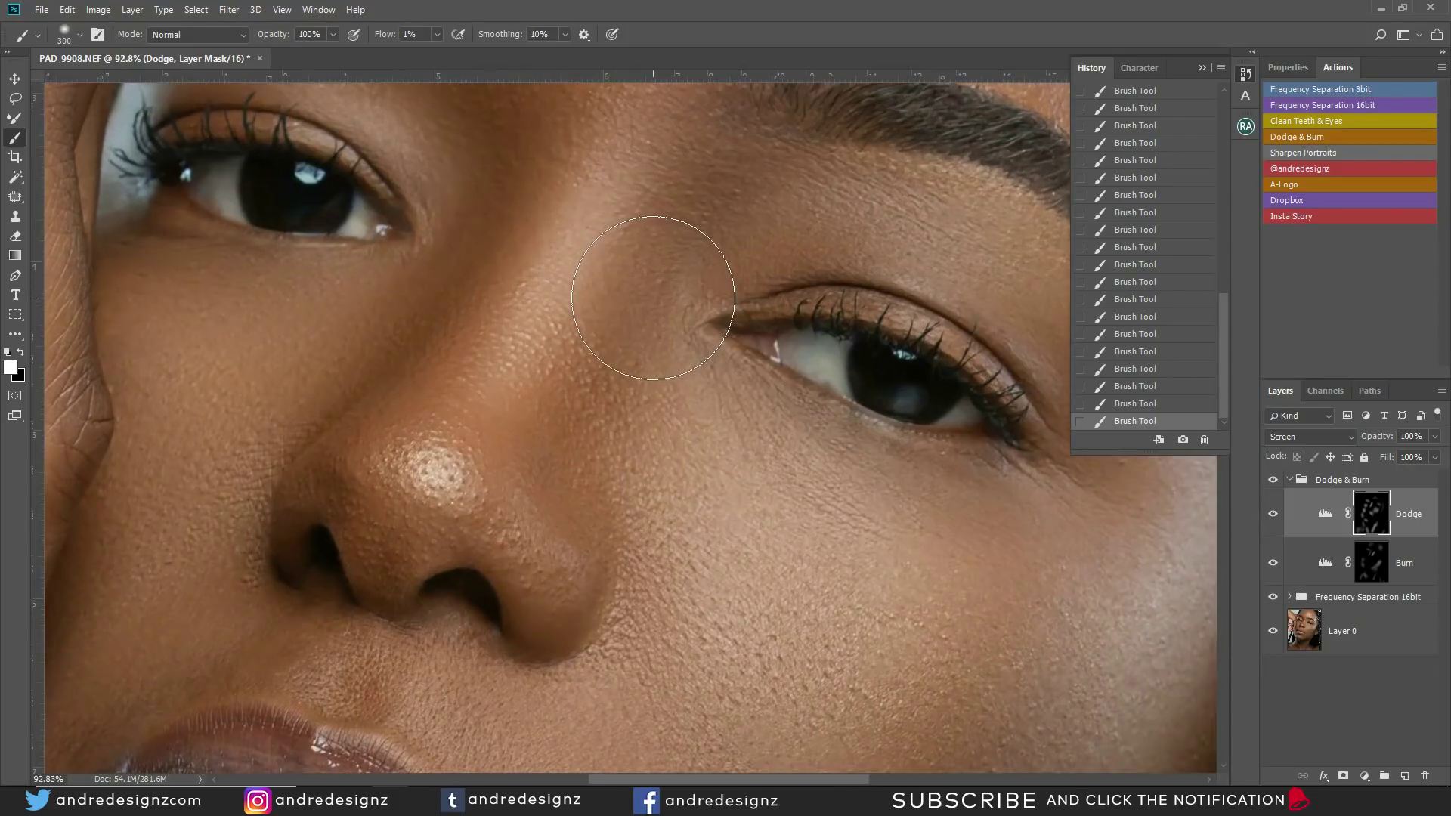
pyautogui.scroll(-3, 652, 298)
pyautogui.scroll(5, 535, 265)
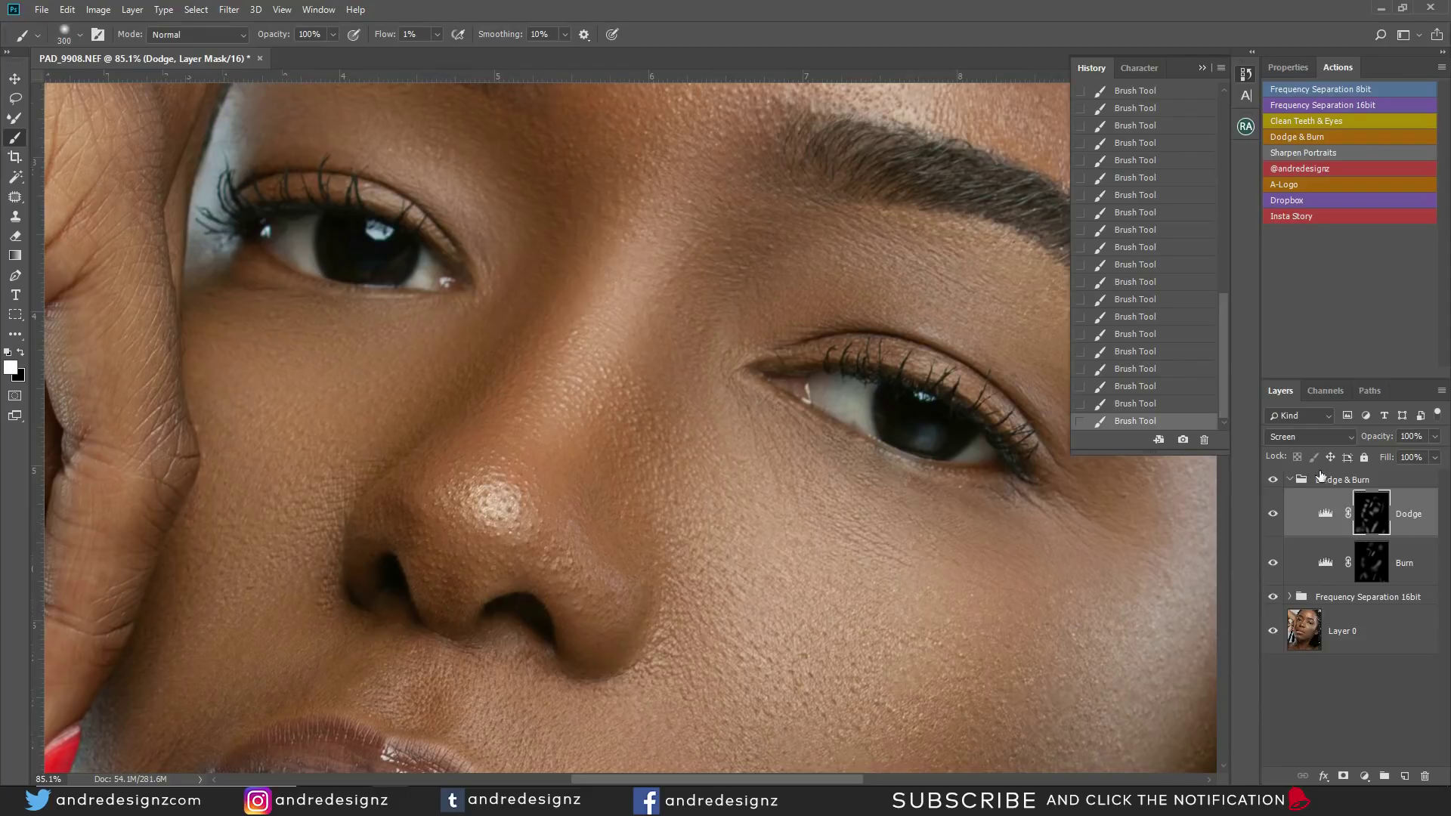
pyautogui.click(1290, 480)
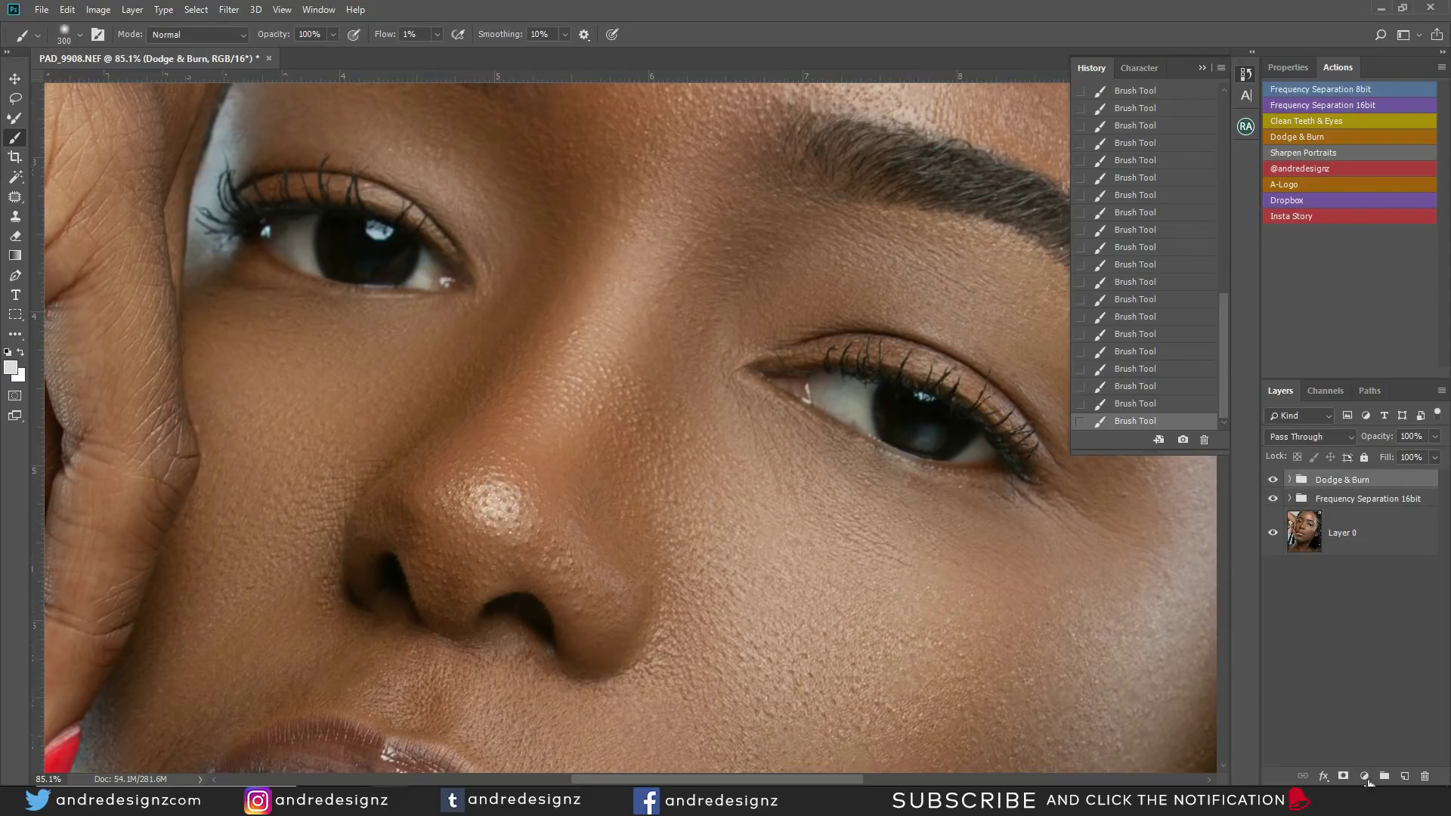
# Step: Add a Curves adjustment with the curve lifted, and invert its mask to hide the brightening
pyautogui.click(1365, 778)
pyautogui.click(1343, 577)
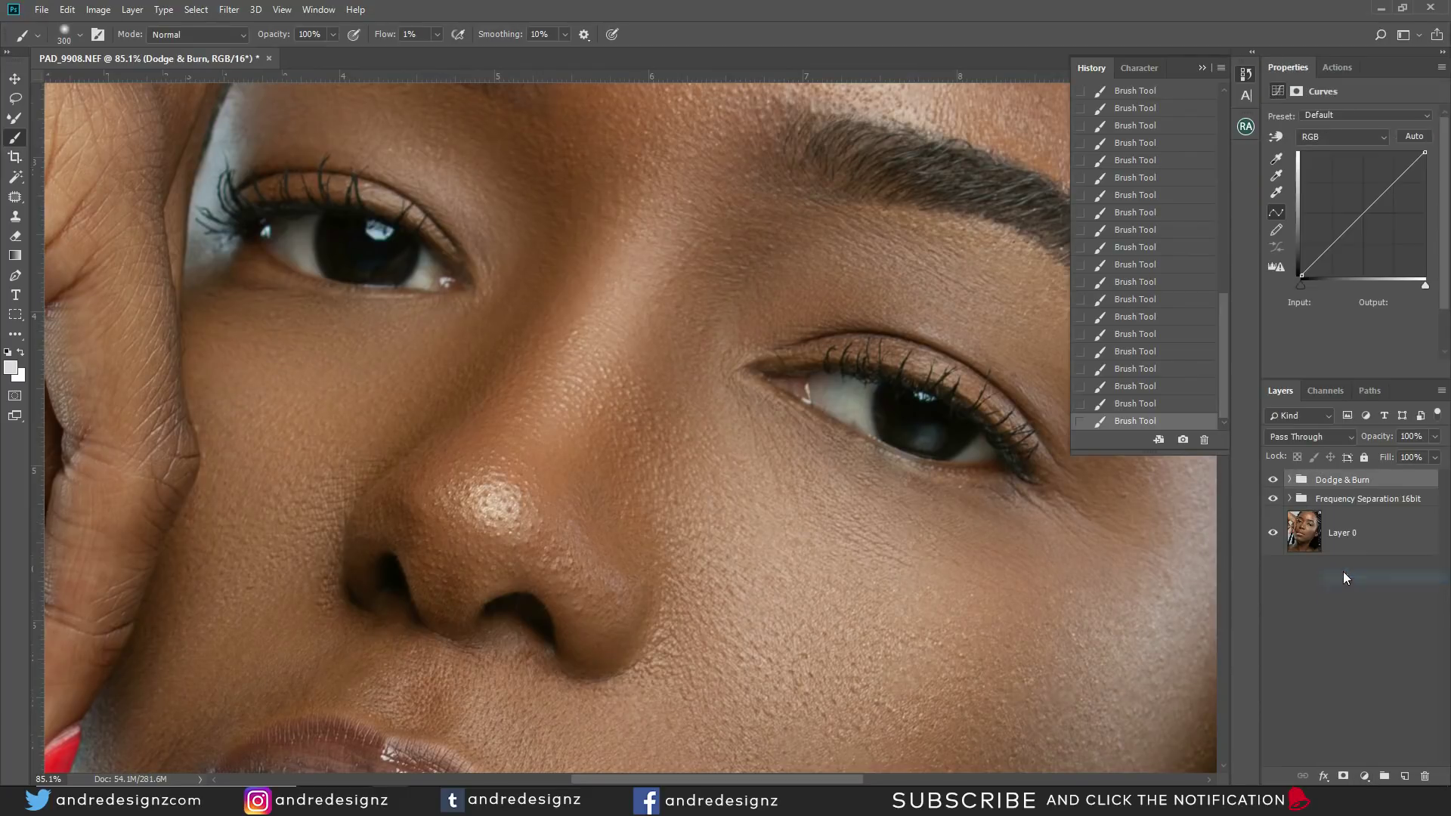
pyautogui.moveTo(1353, 226); pyautogui.dragTo(1344, 201)
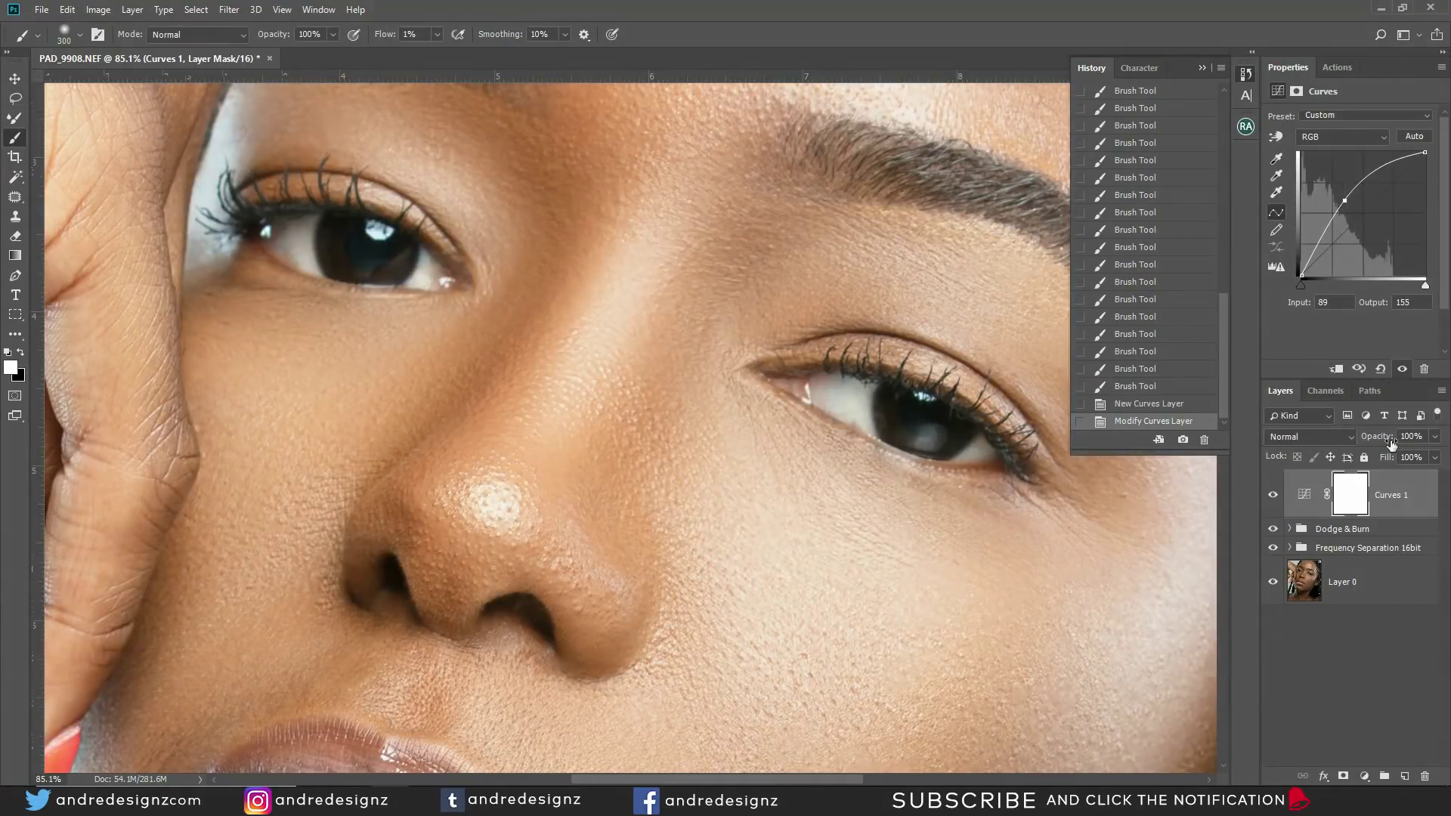
pyautogui.click(1348, 494)
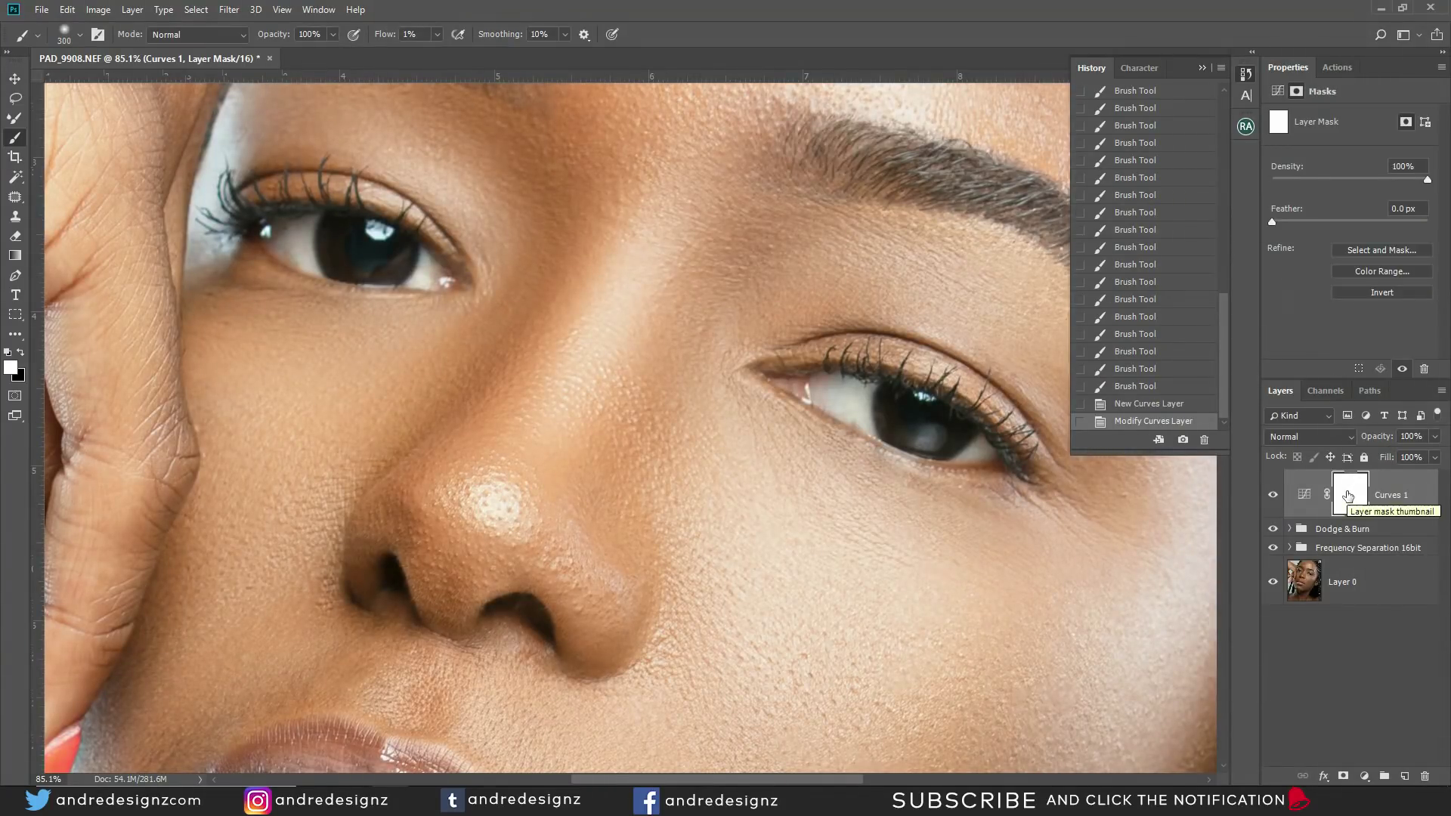
pyautogui.moveTo(1348, 495); pyautogui.dragTo(1349, 498)
pyautogui.hotkey('ctrl', 'i')
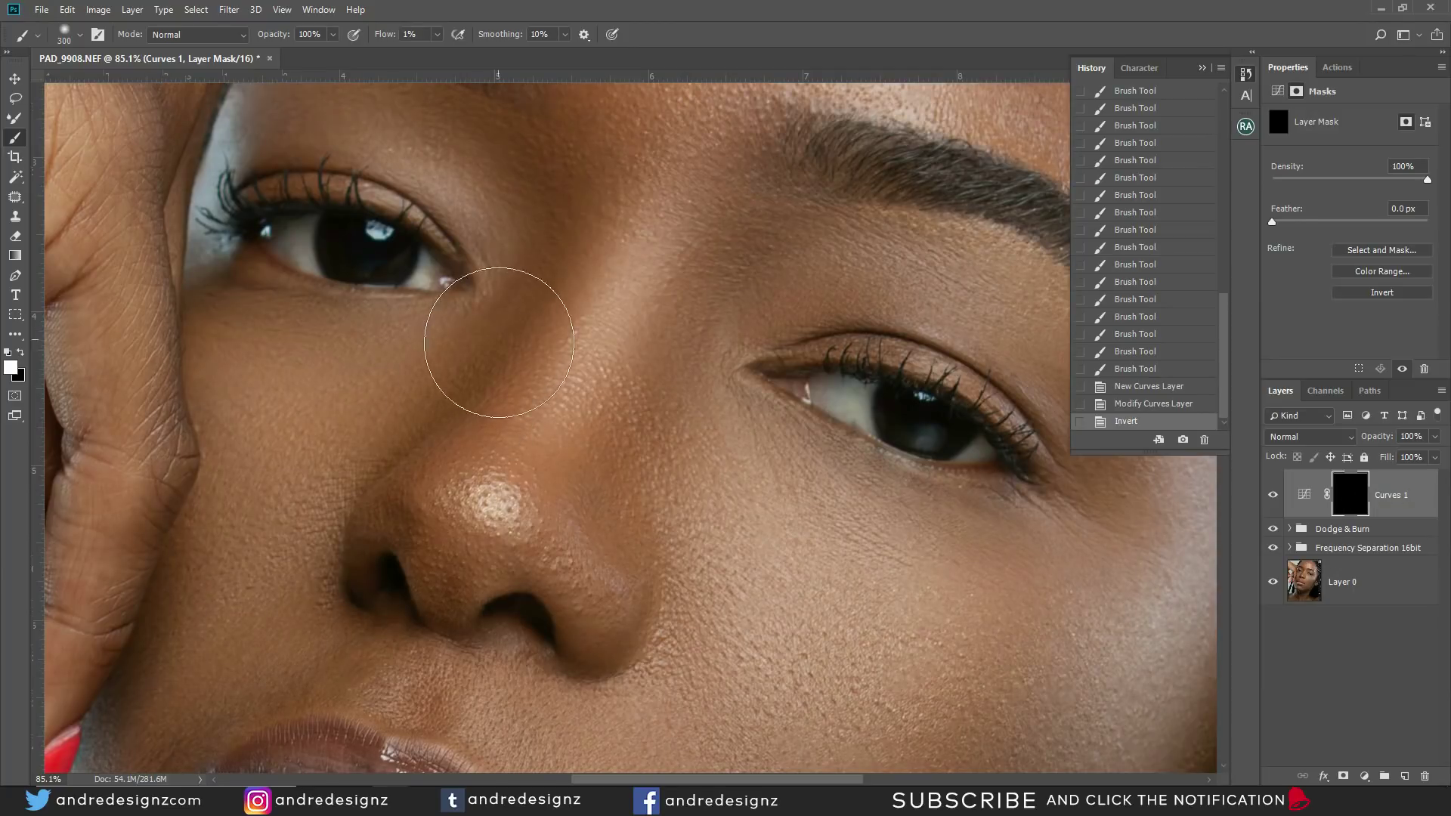
# Step: Set brush flow to 52%, shrink the brush, and paint the brightening over both irises
pyautogui.click(436, 34)
pyautogui.moveTo(435, 51); pyautogui.dragTo(472, 51)
pyautogui.press('[')
pyautogui.press('[')
pyautogui.press('[')
pyautogui.press('[')
pyautogui.press('[')
pyautogui.press('[')
pyautogui.press('[')
pyautogui.press('[')
pyautogui.press('[')
pyautogui.press('[')
pyautogui.press('[')
pyautogui.moveTo(365, 269)
pyautogui.mouseDown()
pyautogui.moveTo(406, 257)
pyautogui.moveTo(372, 289)
pyautogui.moveTo(349, 252)
pyautogui.mouseUp()
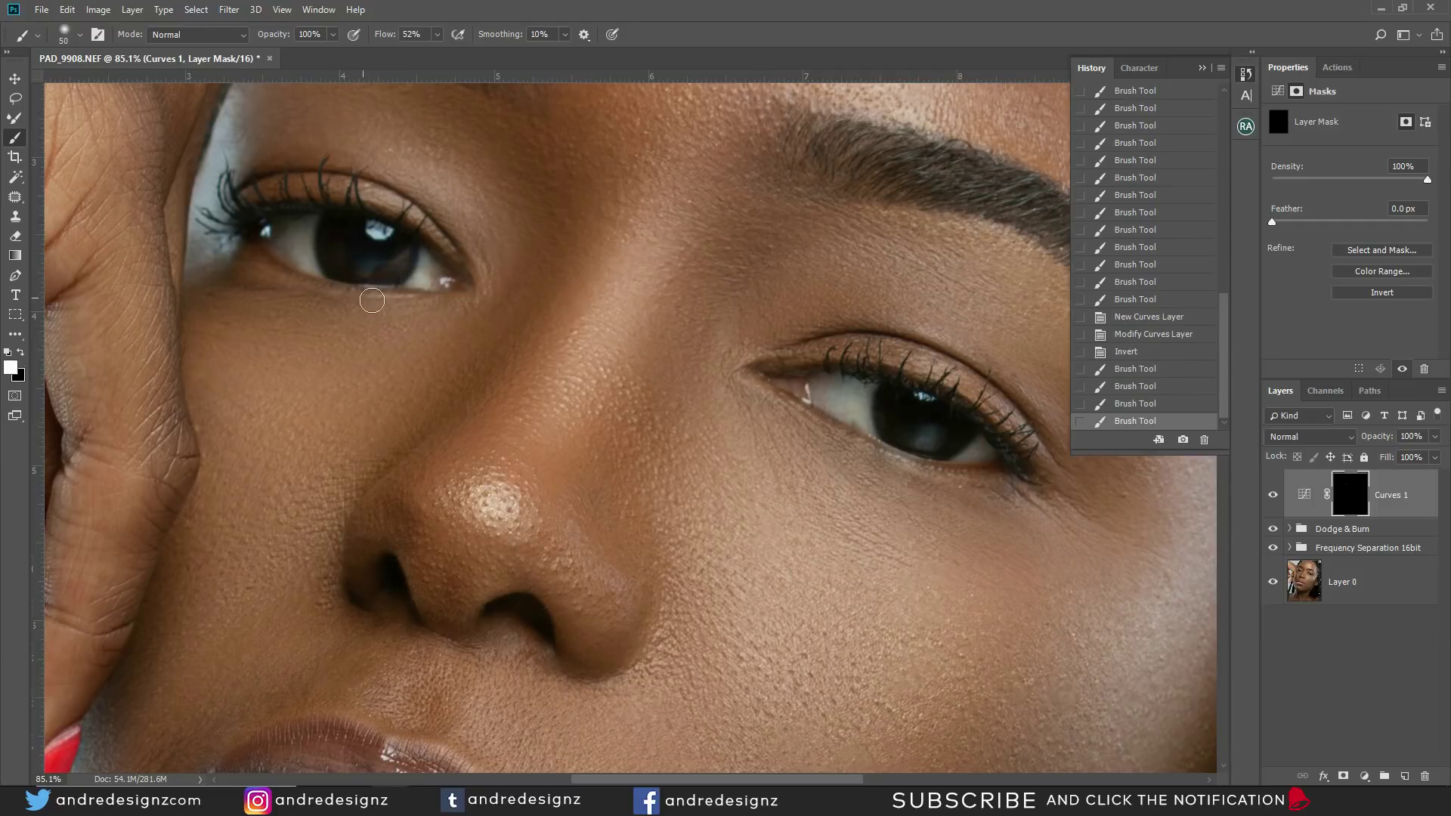
pyautogui.moveTo(898, 428); pyautogui.dragTo(899, 431)
pyautogui.moveTo(900, 431); pyautogui.dragTo(951, 438)
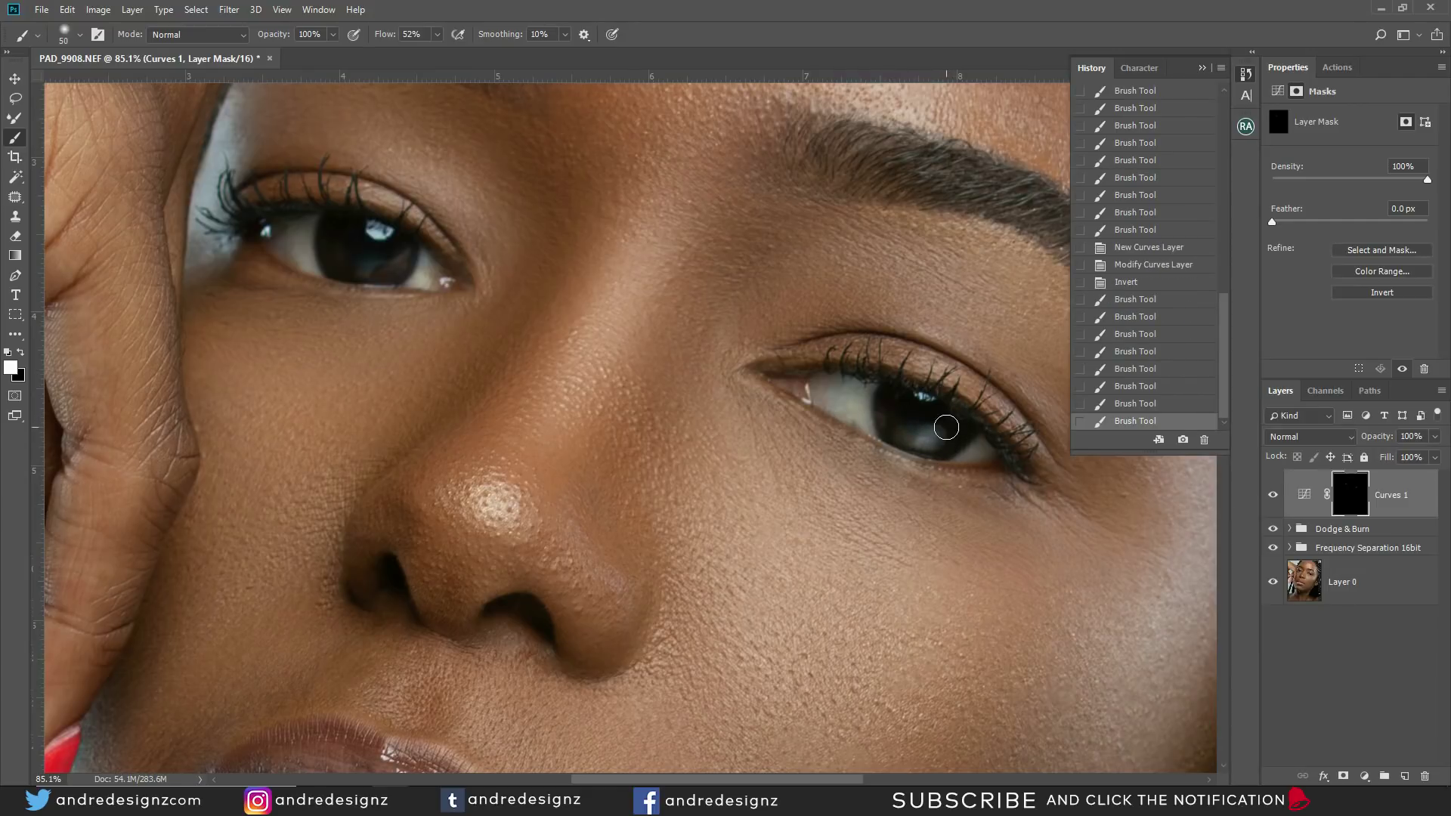
pyautogui.scroll(-5, 857, 384)
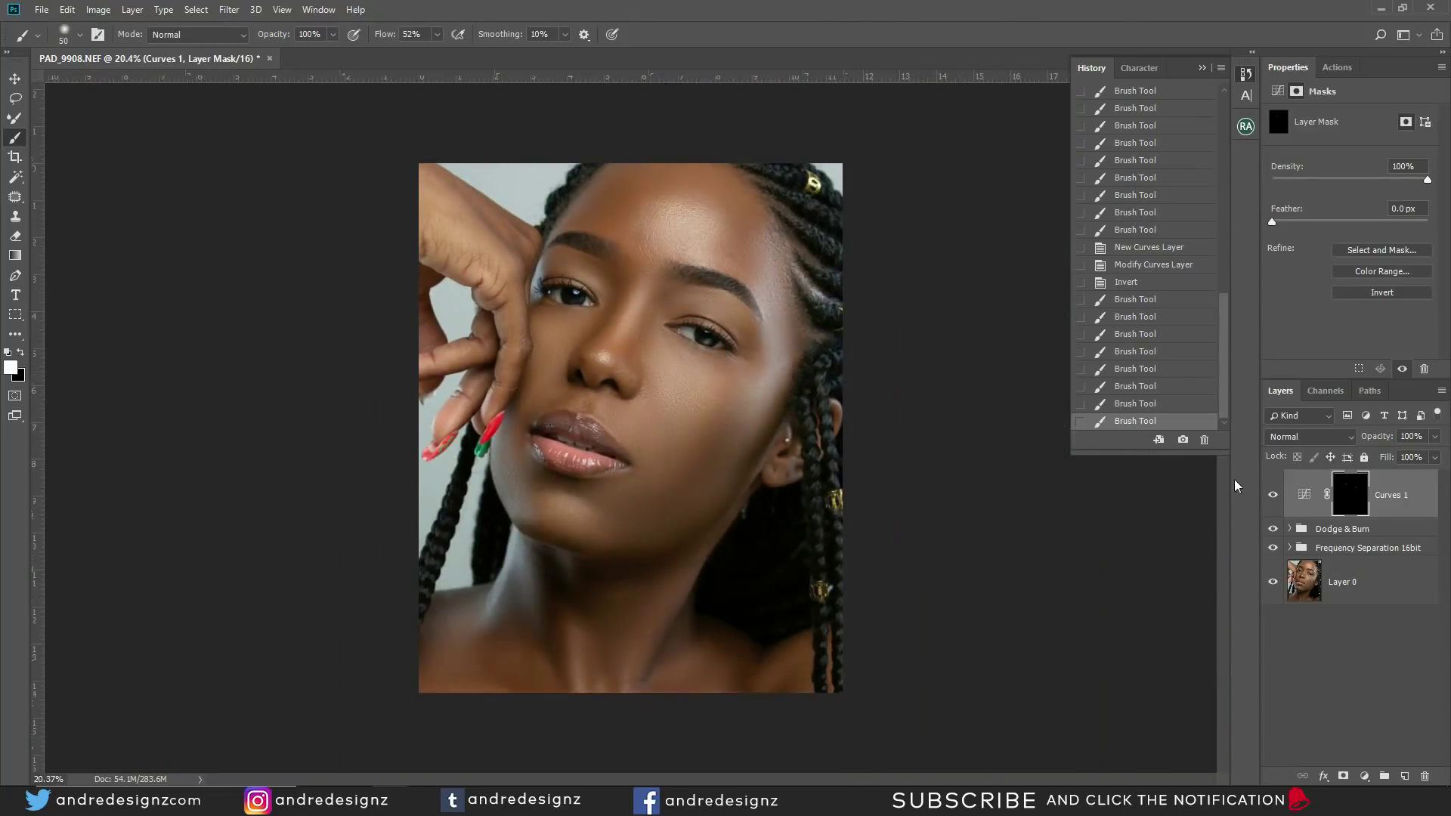
# Step: Toggle Curves 1 off and on to compare the eye brightening
pyautogui.click(1272, 497)
pyautogui.click(1272, 500)
pyautogui.click(1272, 500)
pyautogui.click(1273, 498)
pyautogui.click(1272, 498)
pyautogui.click(1273, 498)
# Step: Zoom in and paint more brightening over the iris on the Curves 1 mask
pyautogui.scroll(1, 684, 332)
pyautogui.scroll(4, 704, 282)
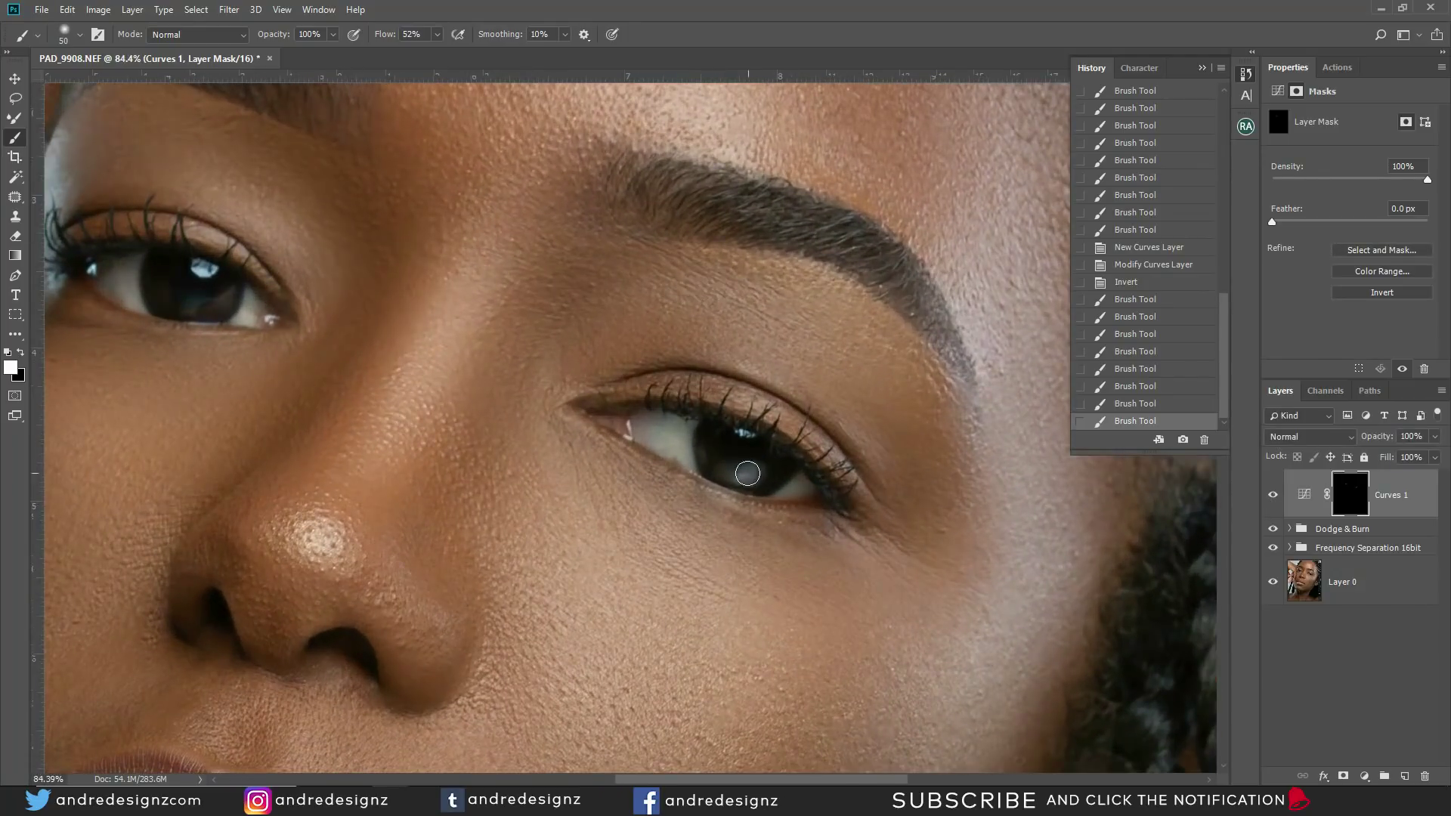
pyautogui.moveTo(747, 472); pyautogui.dragTo(740, 423)
pyautogui.scroll(-2, 585, 428)
pyautogui.scroll(-3, 585, 428)
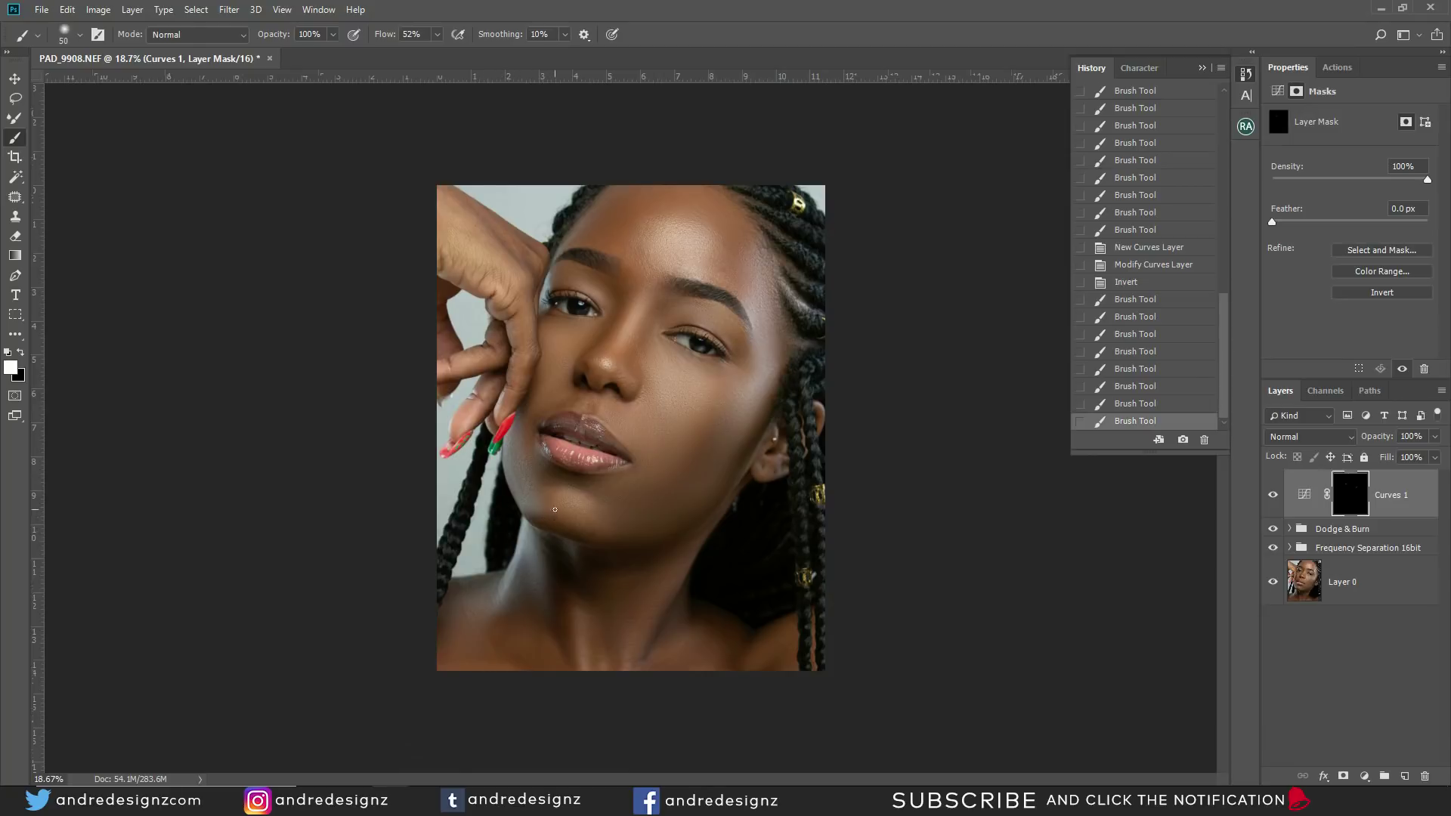
pyautogui.scroll(5, 555, 510)
pyautogui.scroll(-7, 569, 473)
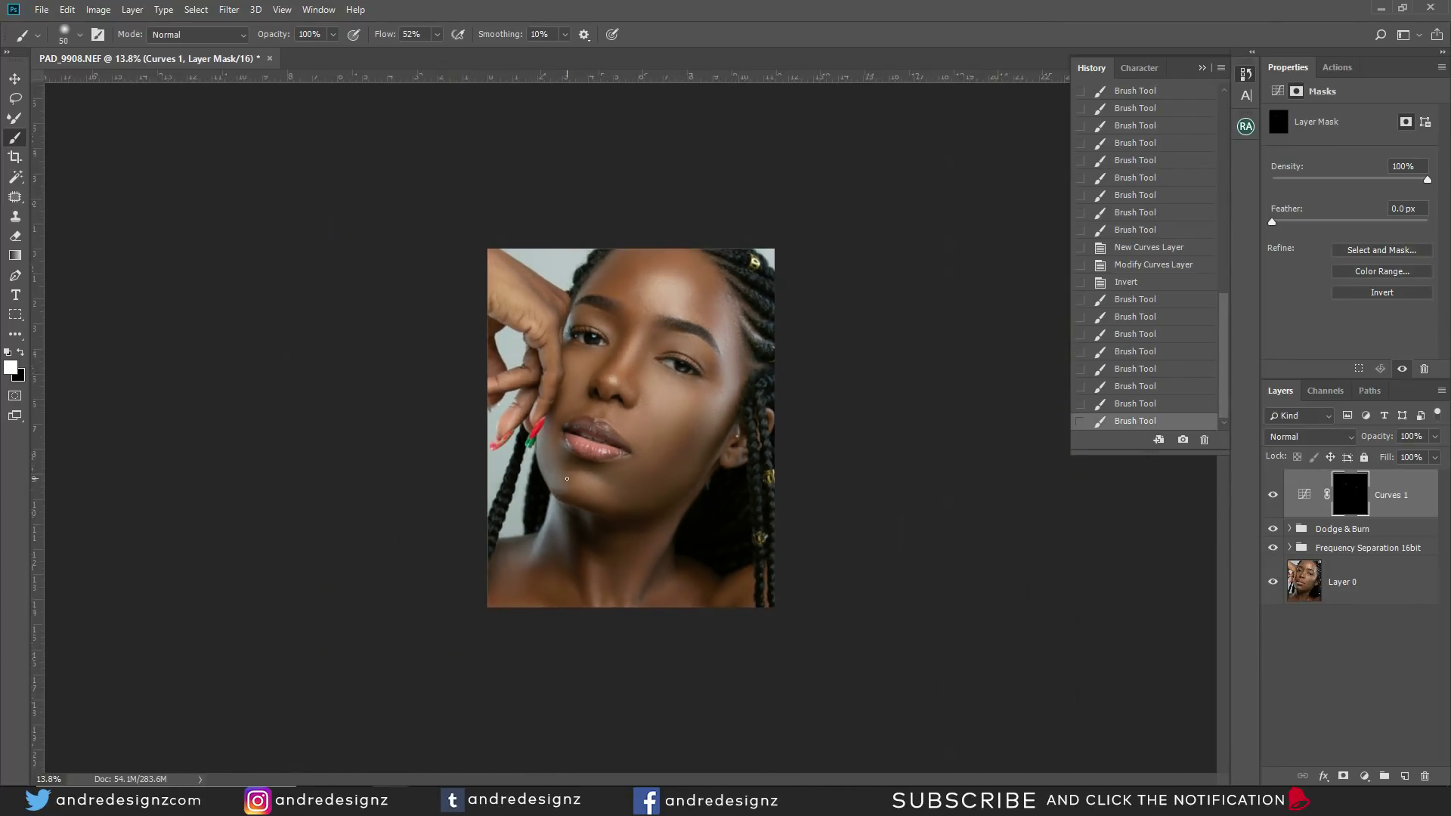
pyautogui.scroll(1, 576, 478)
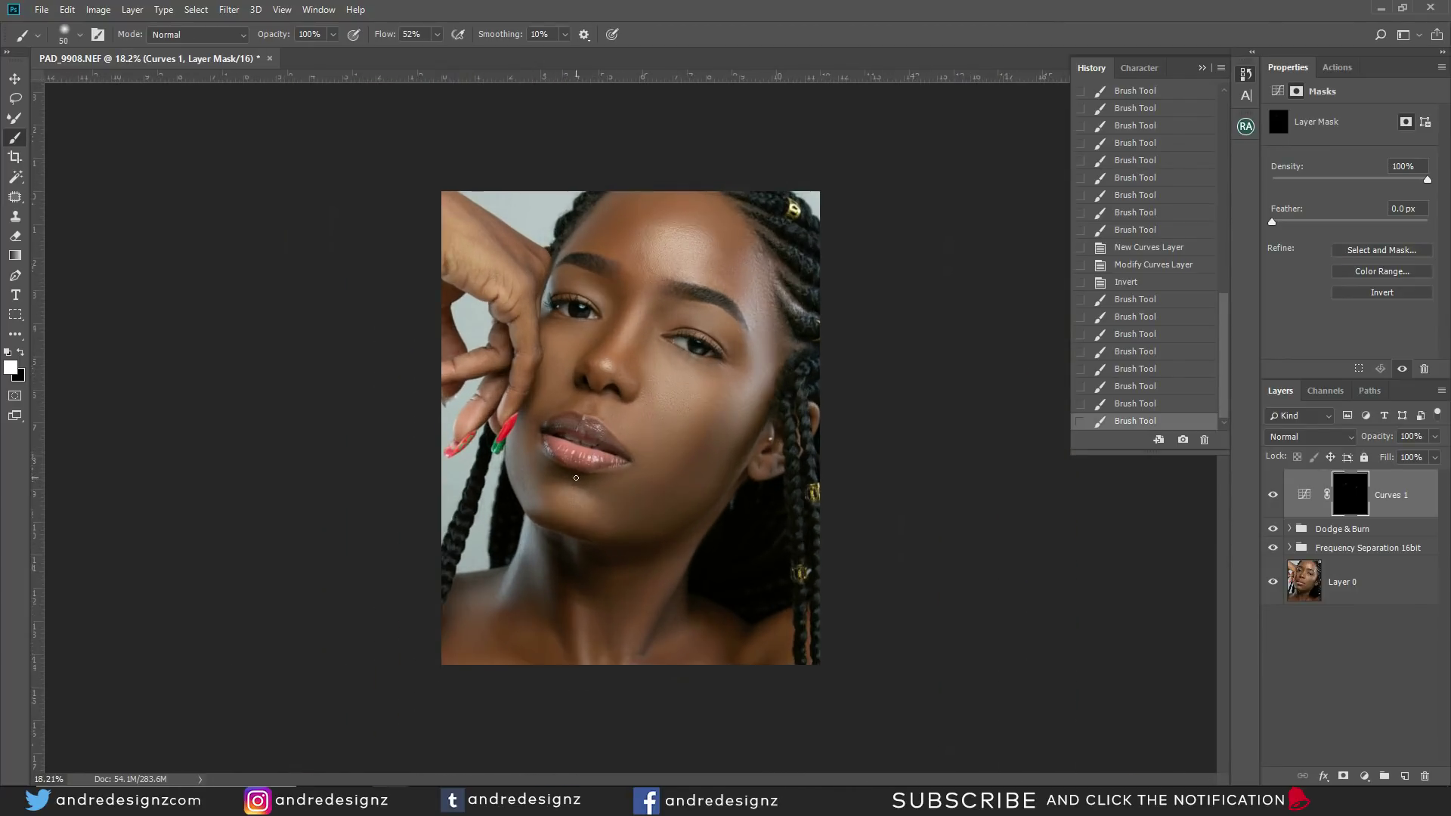
pyautogui.click(42, 9)
pyautogui.click(81, 399)
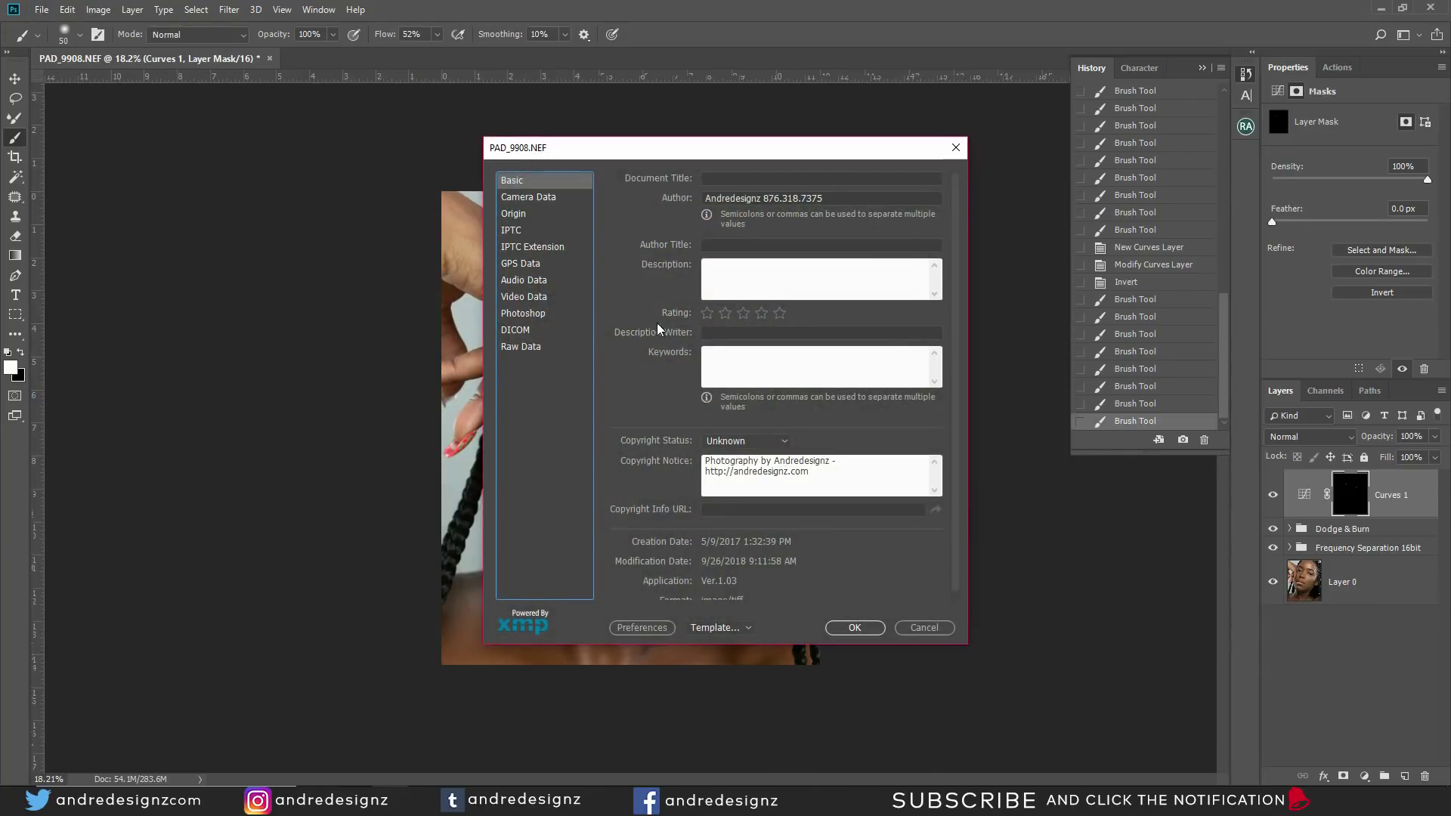
pyautogui.scroll(-1, 661, 324)
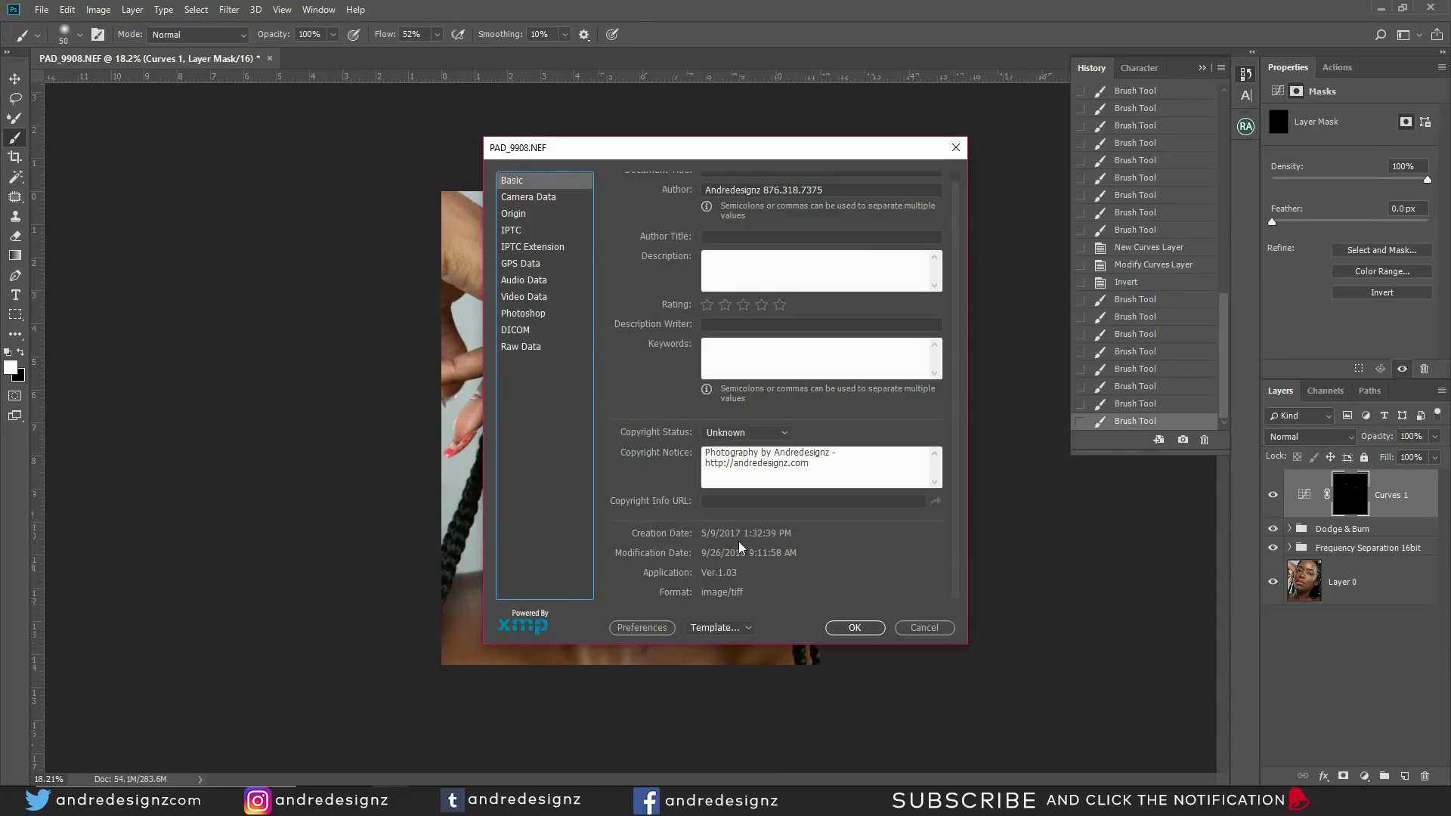
pyautogui.scroll(1, 680, 226)
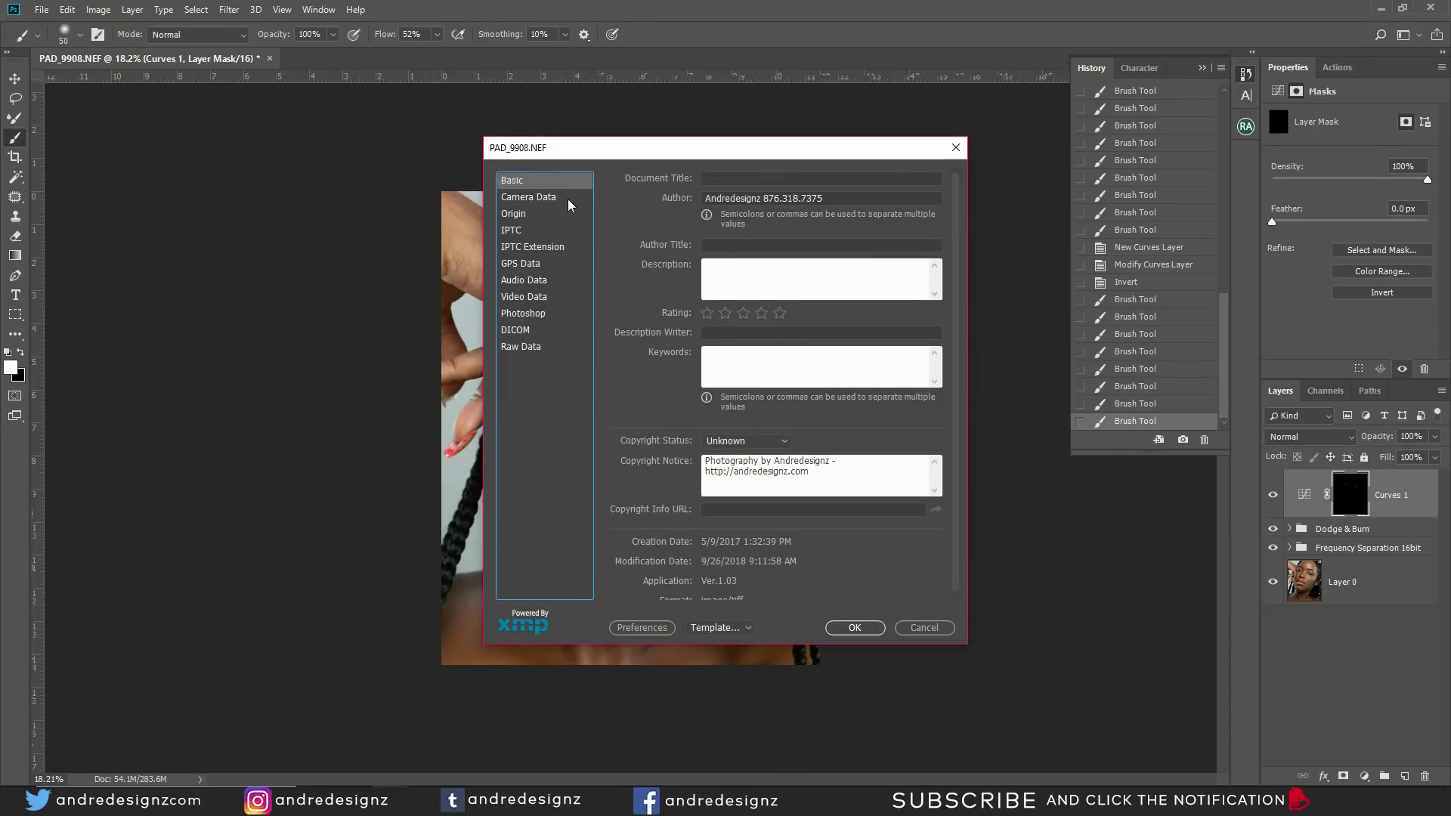
pyautogui.click(544, 197)
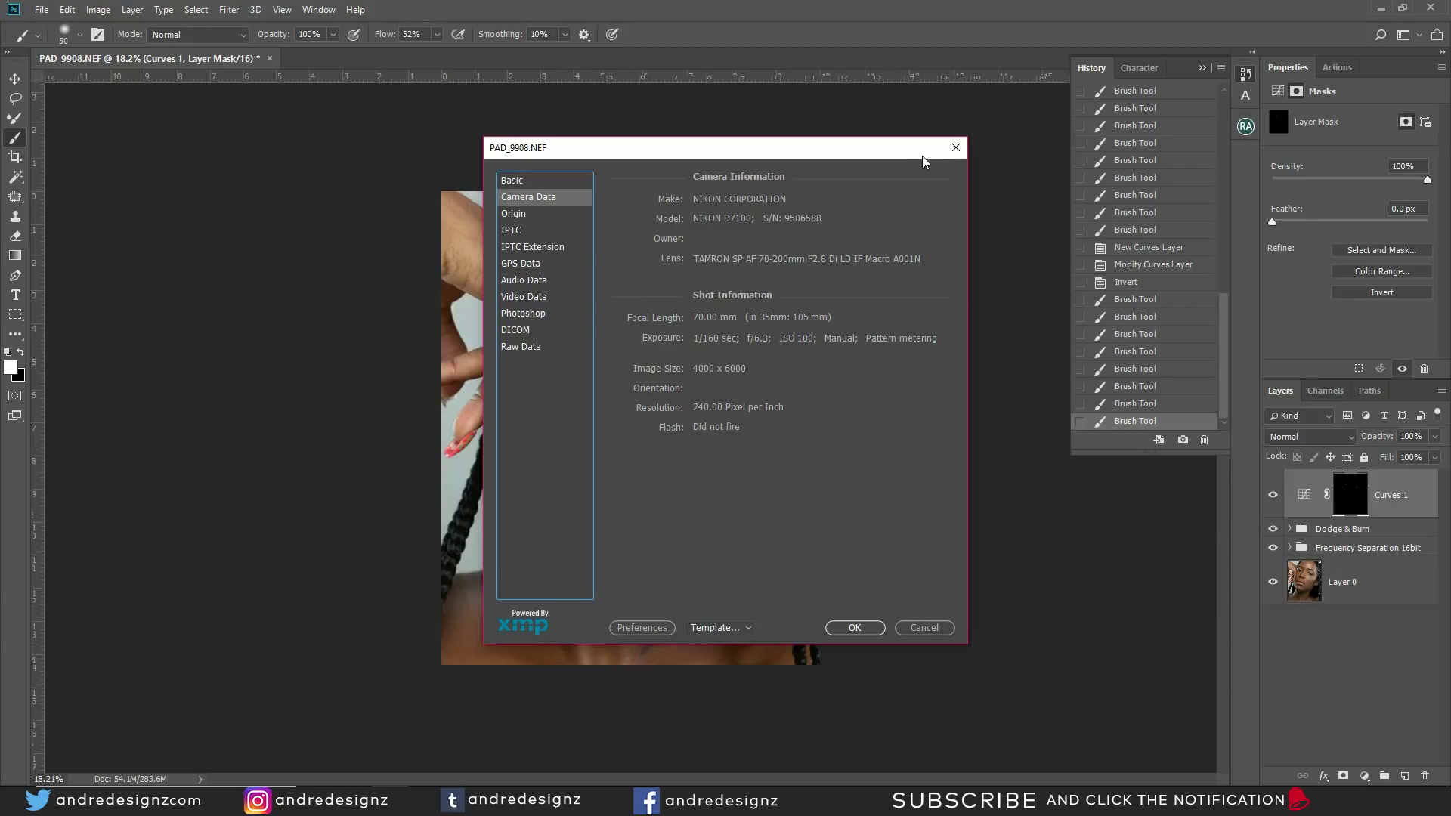
pyautogui.click(962, 150)
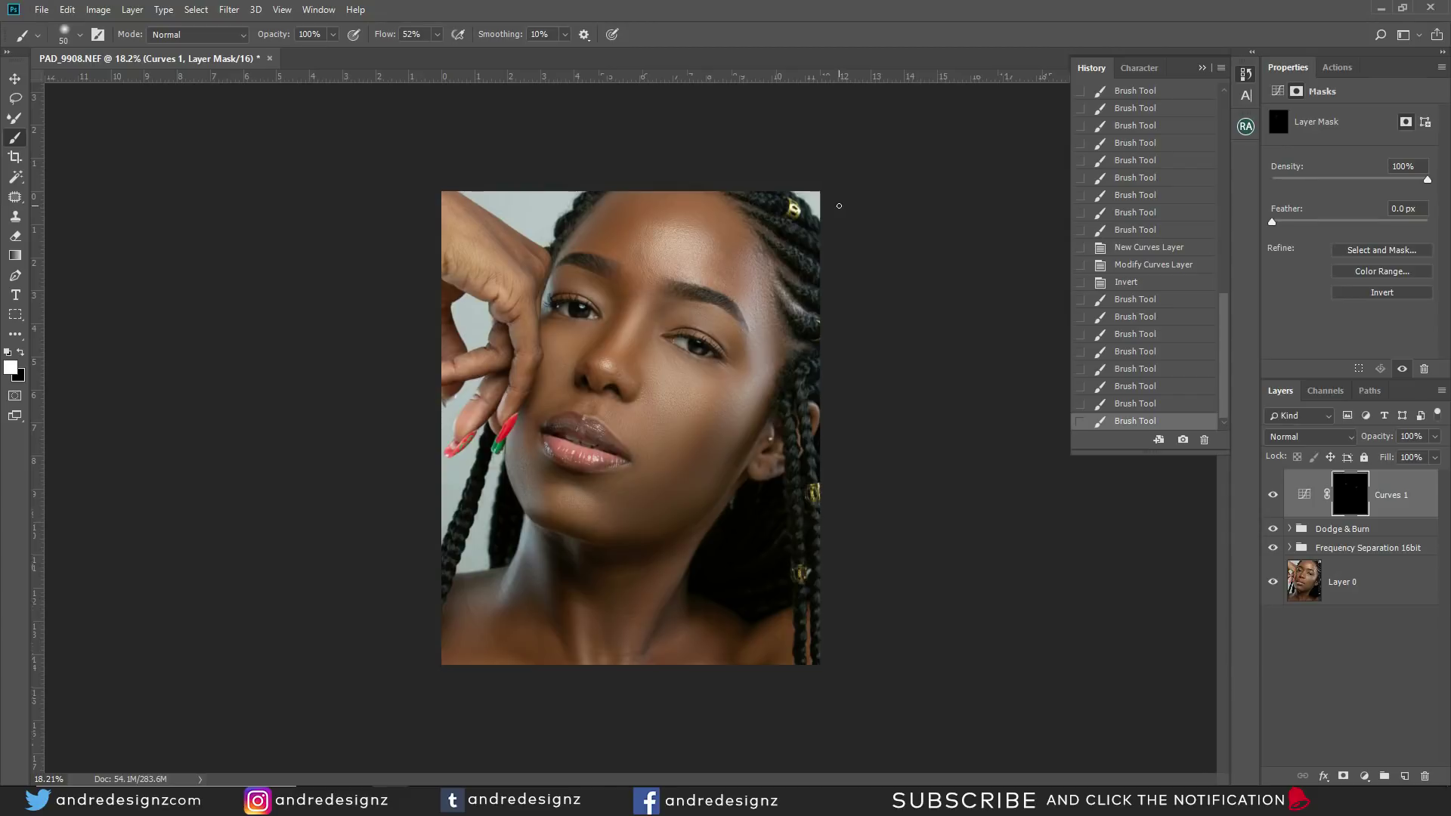
# Step: Check the image, select the Curves 1 adjustment thumbnail, and bring up the new adjustment layer menu
pyautogui.scroll(9, 627, 344)
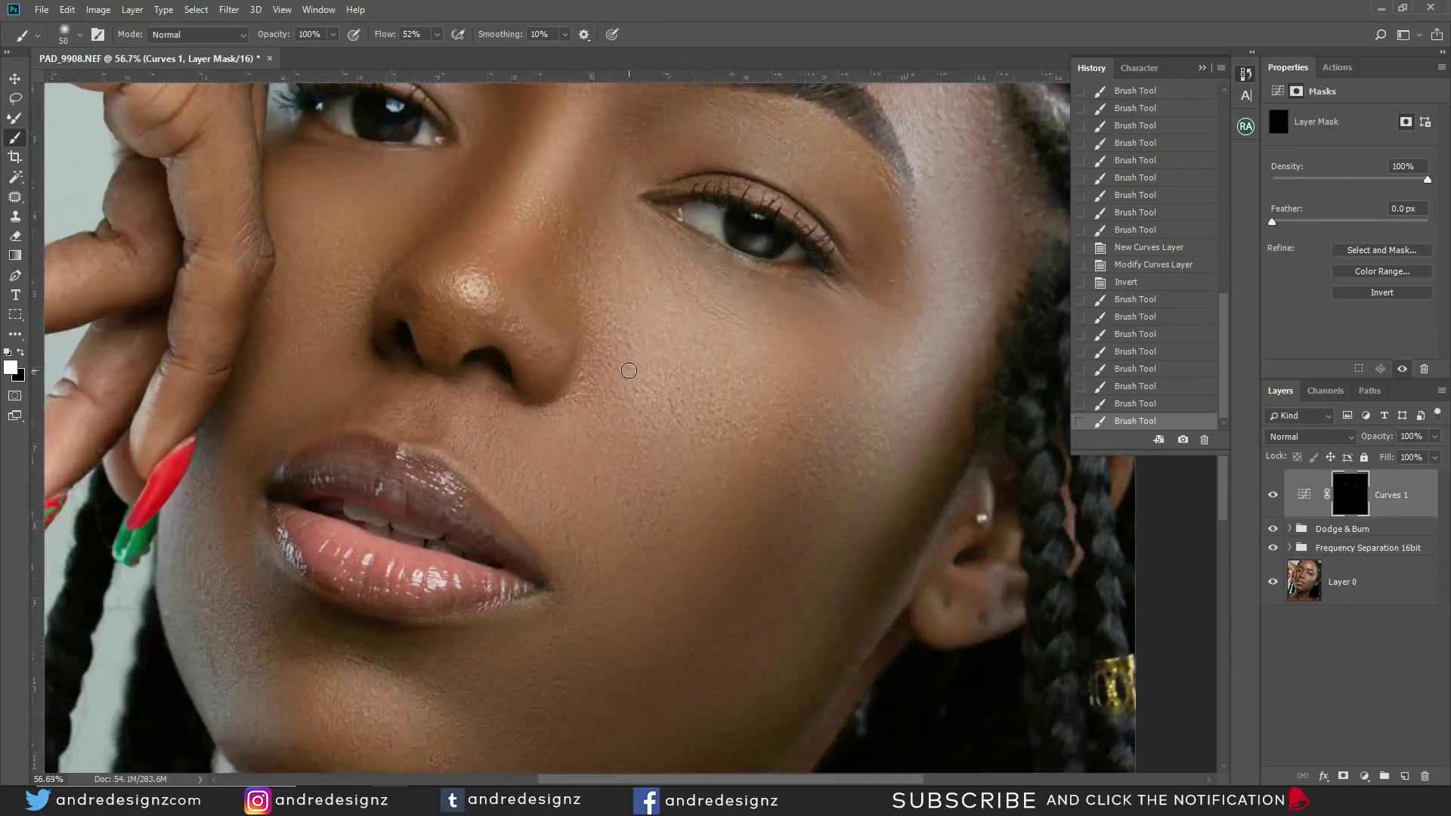
pyautogui.scroll(-2, 625, 339)
pyautogui.scroll(-8, 624, 340)
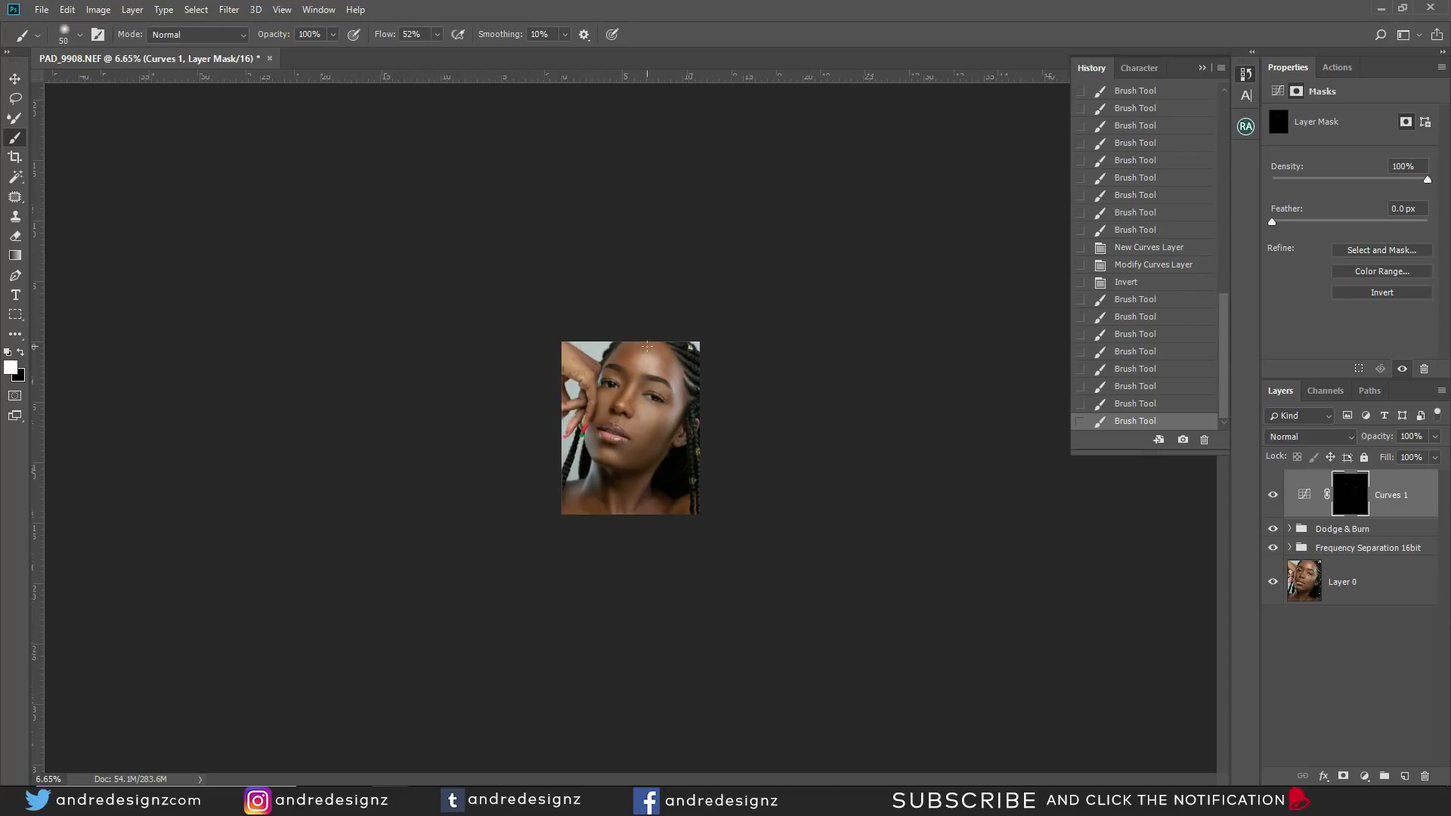
pyautogui.scroll(5, 745, 288)
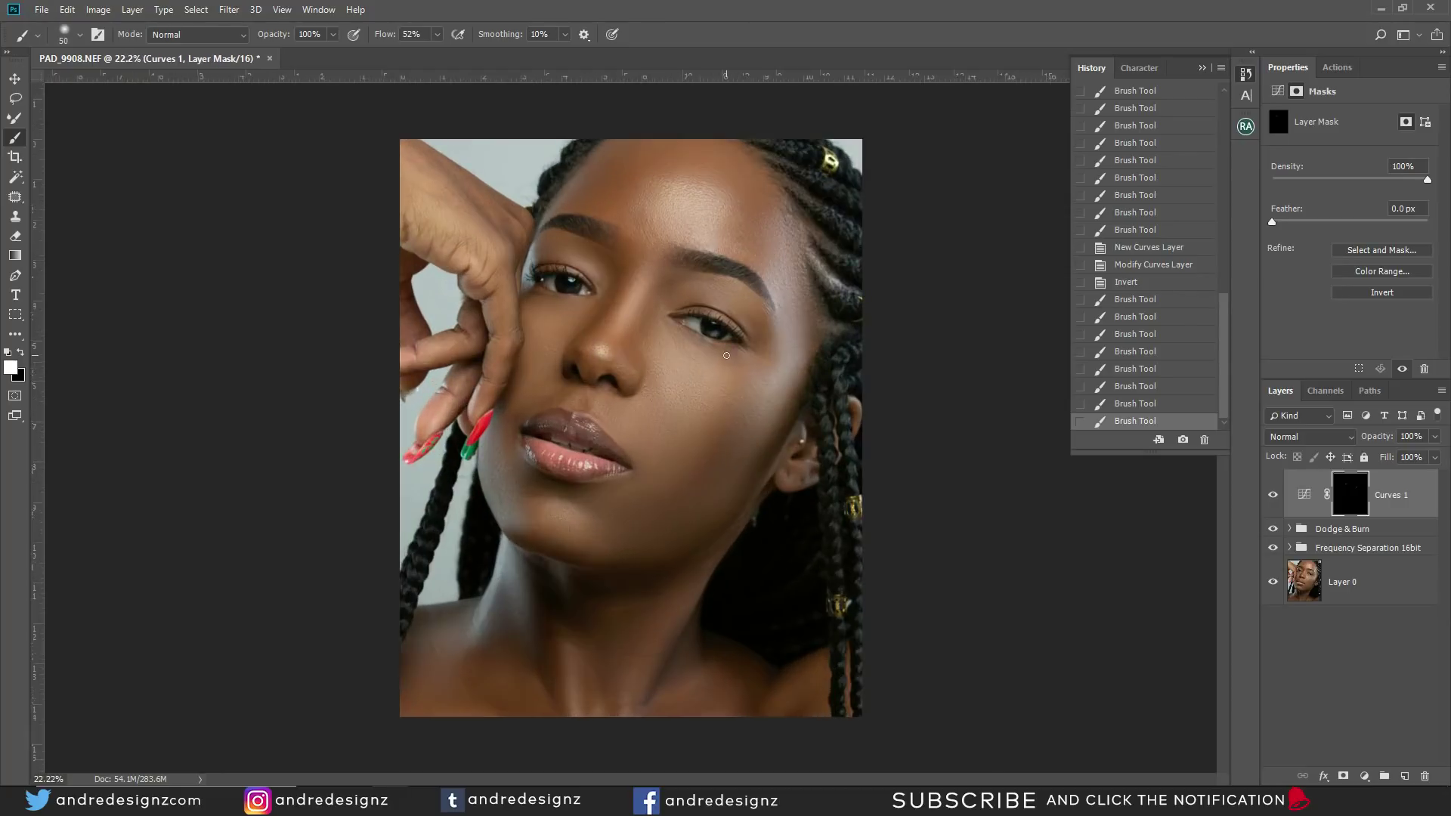
pyautogui.scroll(-1, 745, 288)
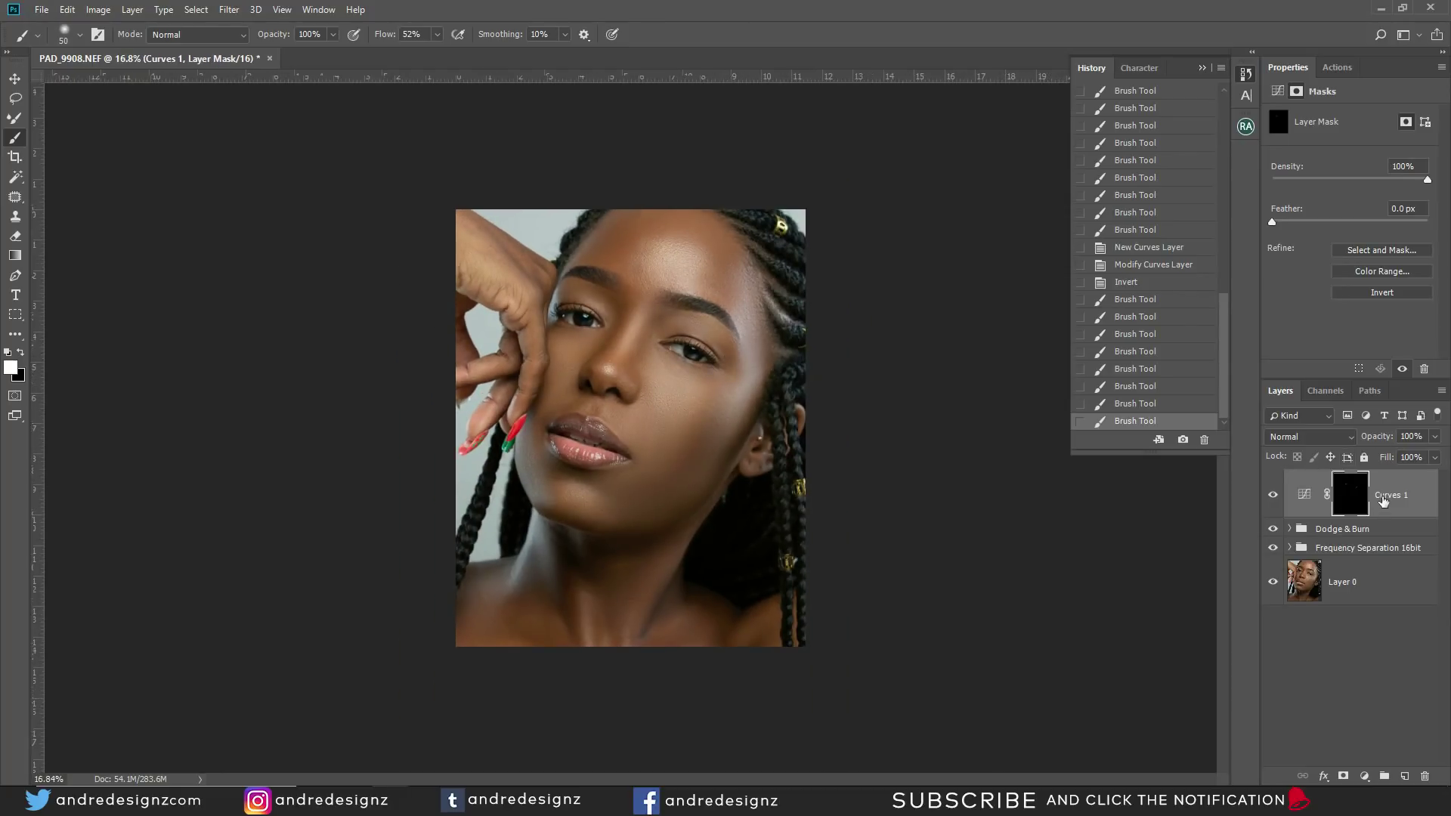
pyautogui.click(1303, 494)
pyautogui.click(1364, 776)
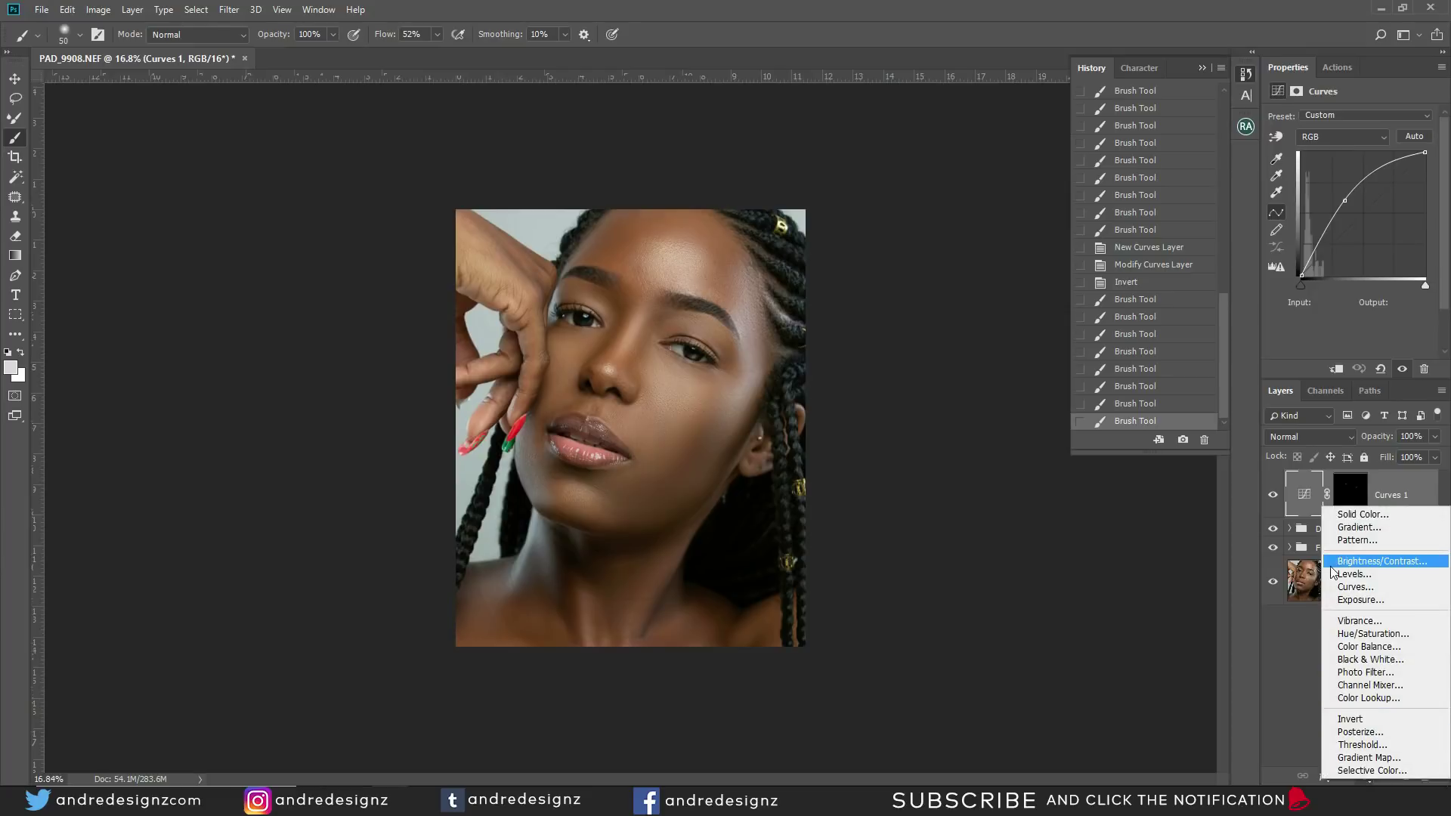
# Step: Add a Brightness/Contrast adjustment layer with Contrast set to 10
pyautogui.click(1375, 560)
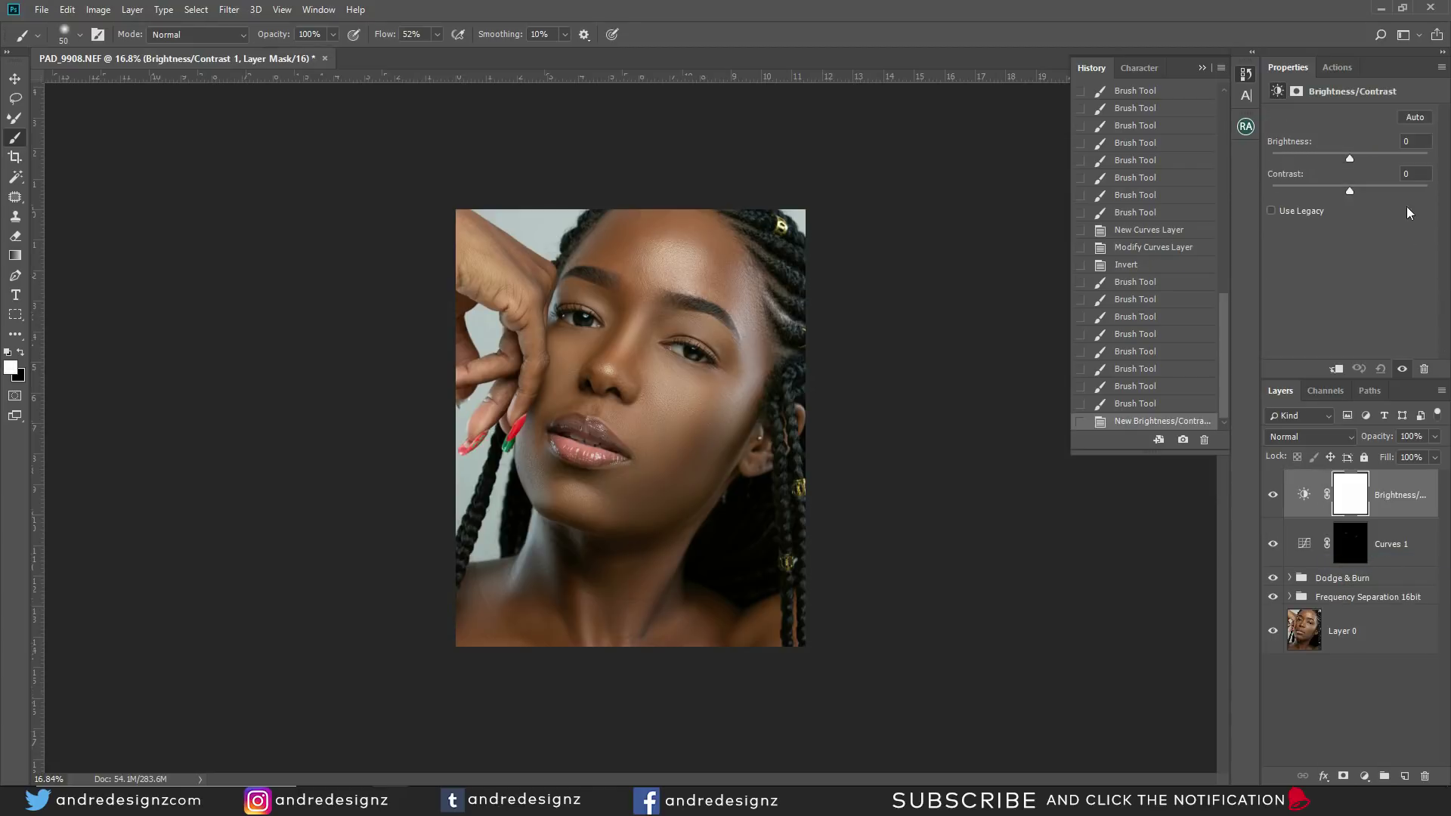
pyautogui.write('10')
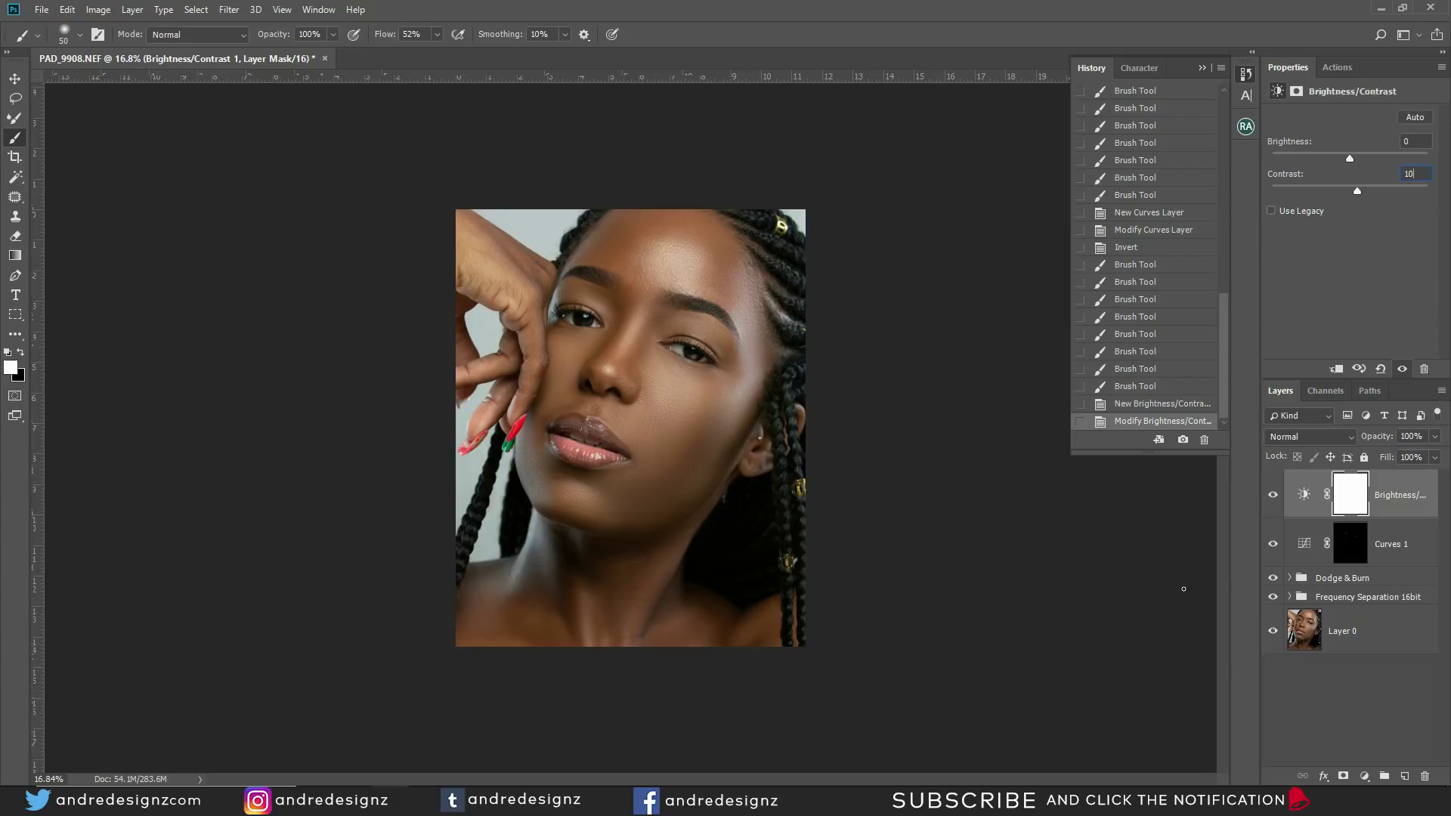
pyautogui.click(1365, 776)
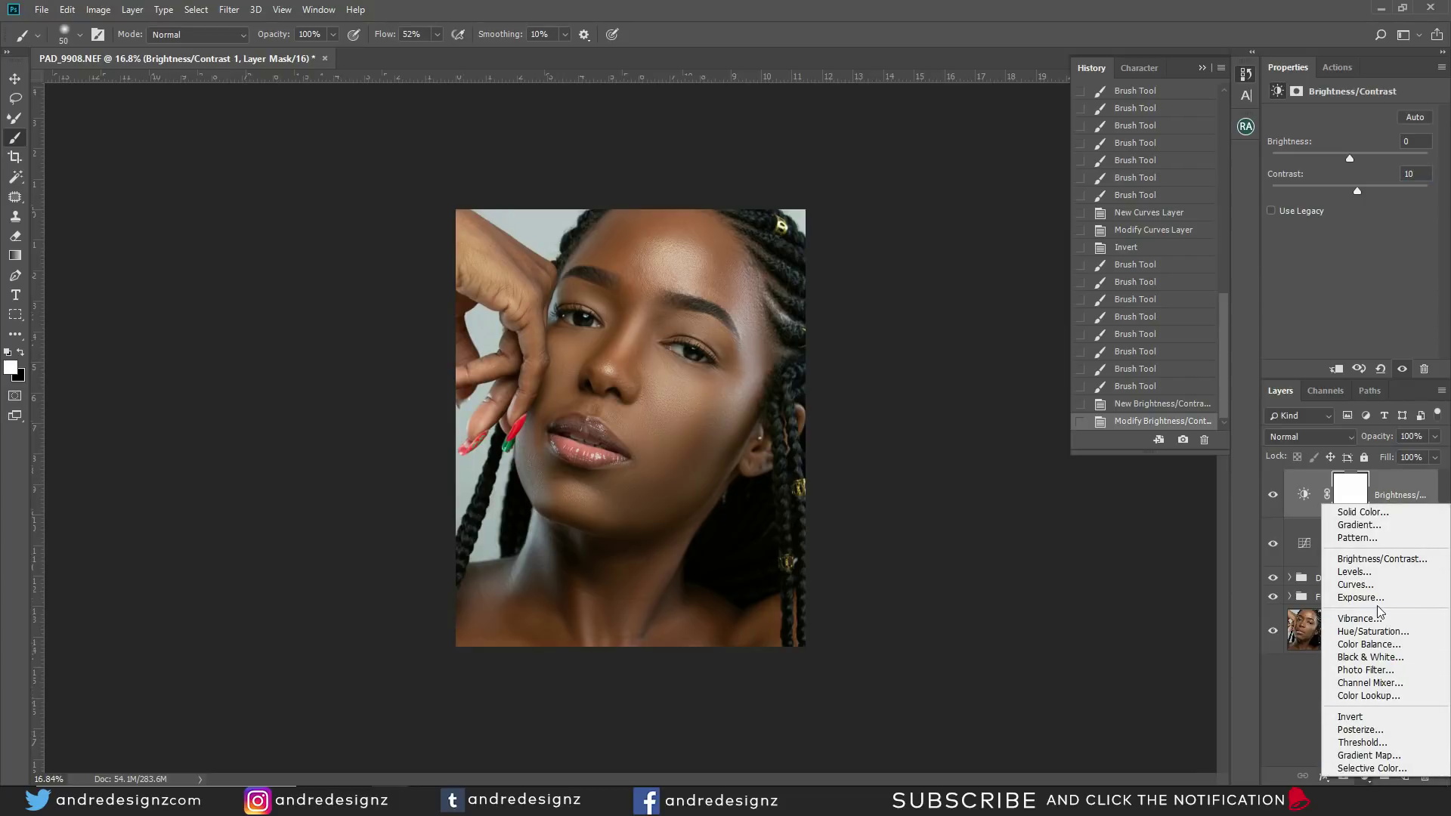
# Step: Add a Black & White adjustment layer to make the portrait monochrome
pyautogui.click(1370, 657)
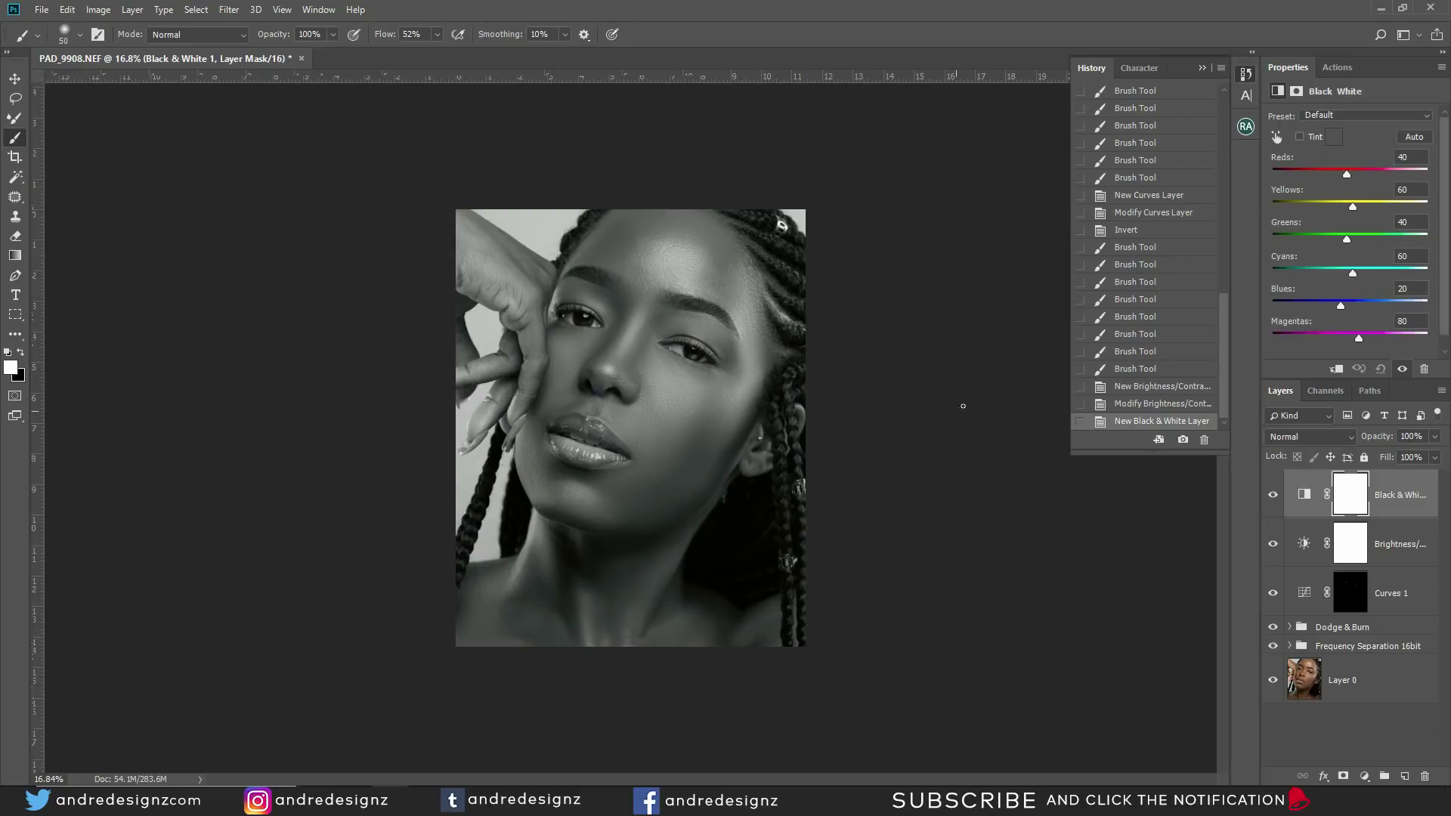
pyautogui.scroll(6, 985, 358)
pyautogui.scroll(-3, 985, 356)
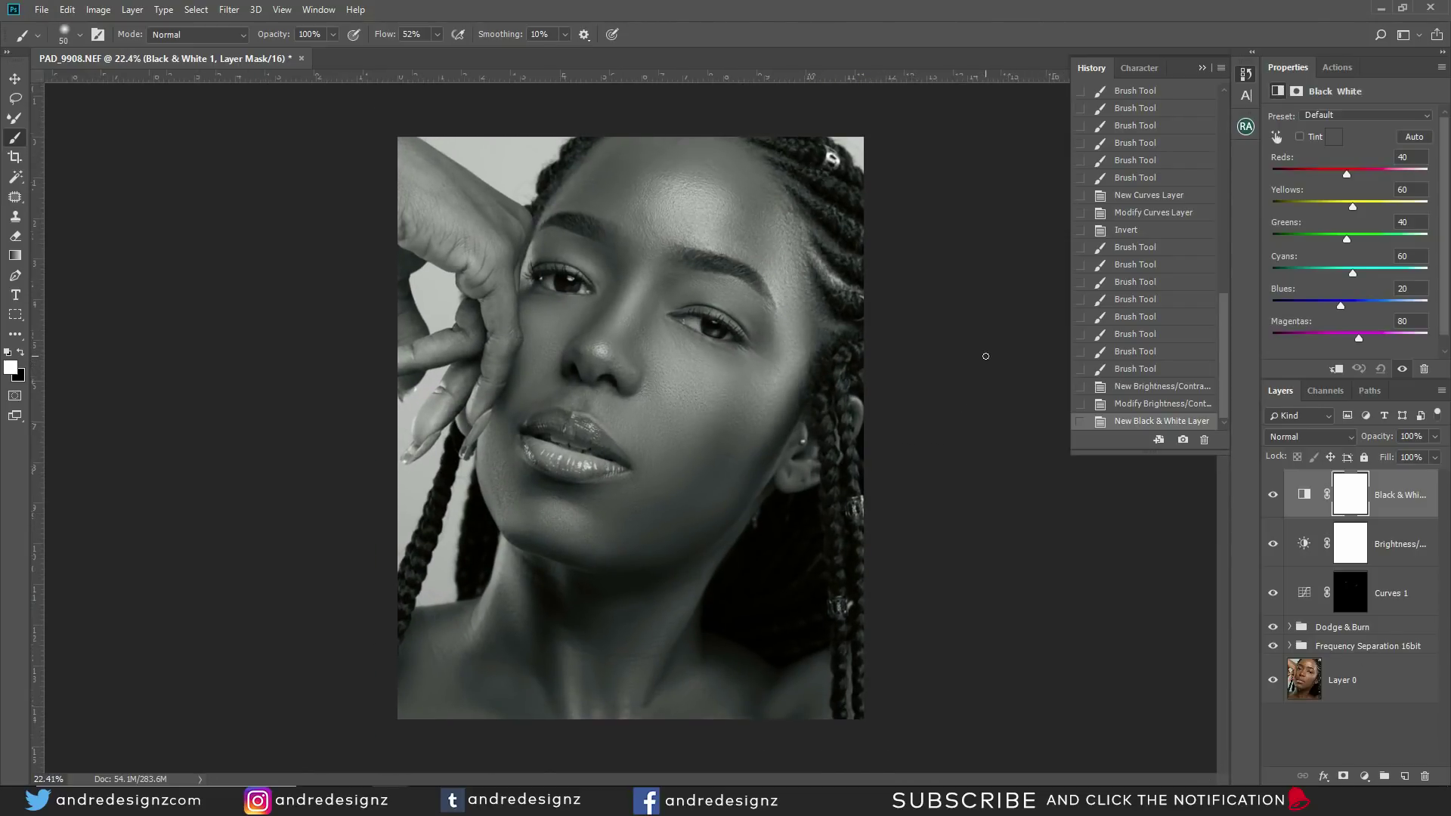
pyautogui.scroll(-1, 985, 355)
pyautogui.doubleClick(1403, 476)
# Step: Stamp visible layers into Layer 1, duplicate it as Layer 1 copy, and launch Camera Raw Filter
pyautogui.hotkey('ctrl', 'shift', 'alt', 'e')
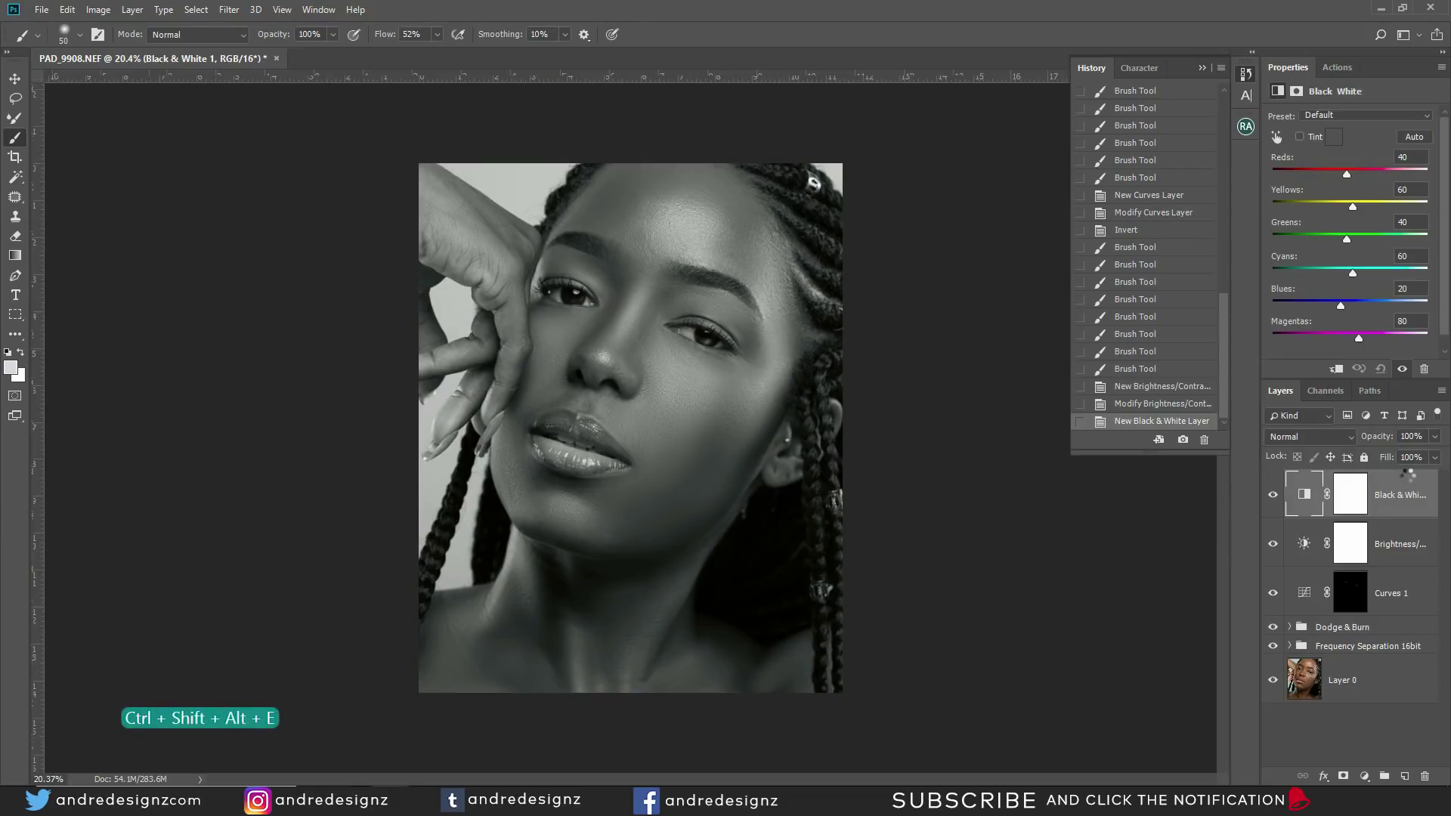
pyautogui.hotkey('ctrl', 'j')
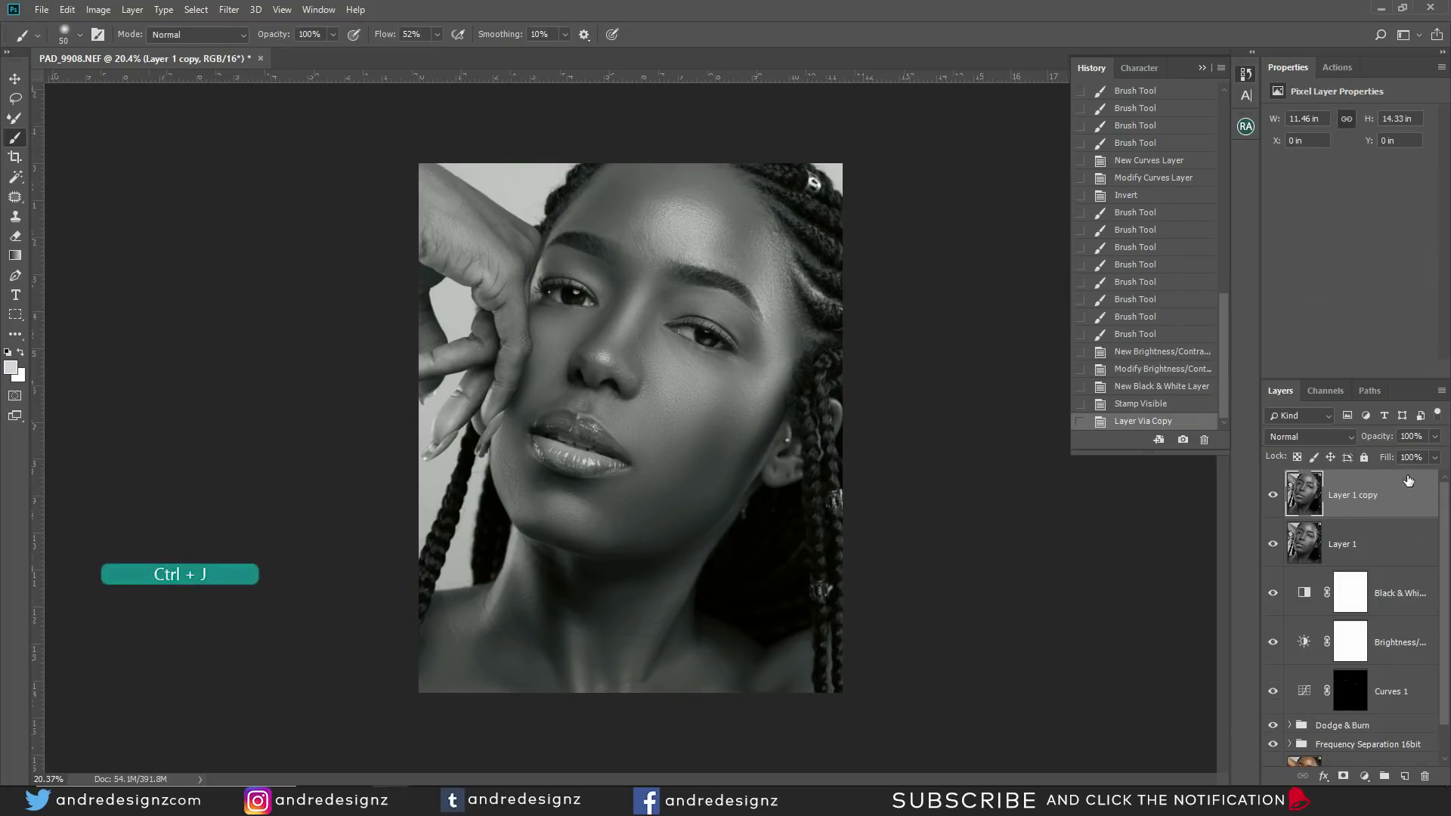
pyautogui.hotkey('ctrl', 'shift', 'a')
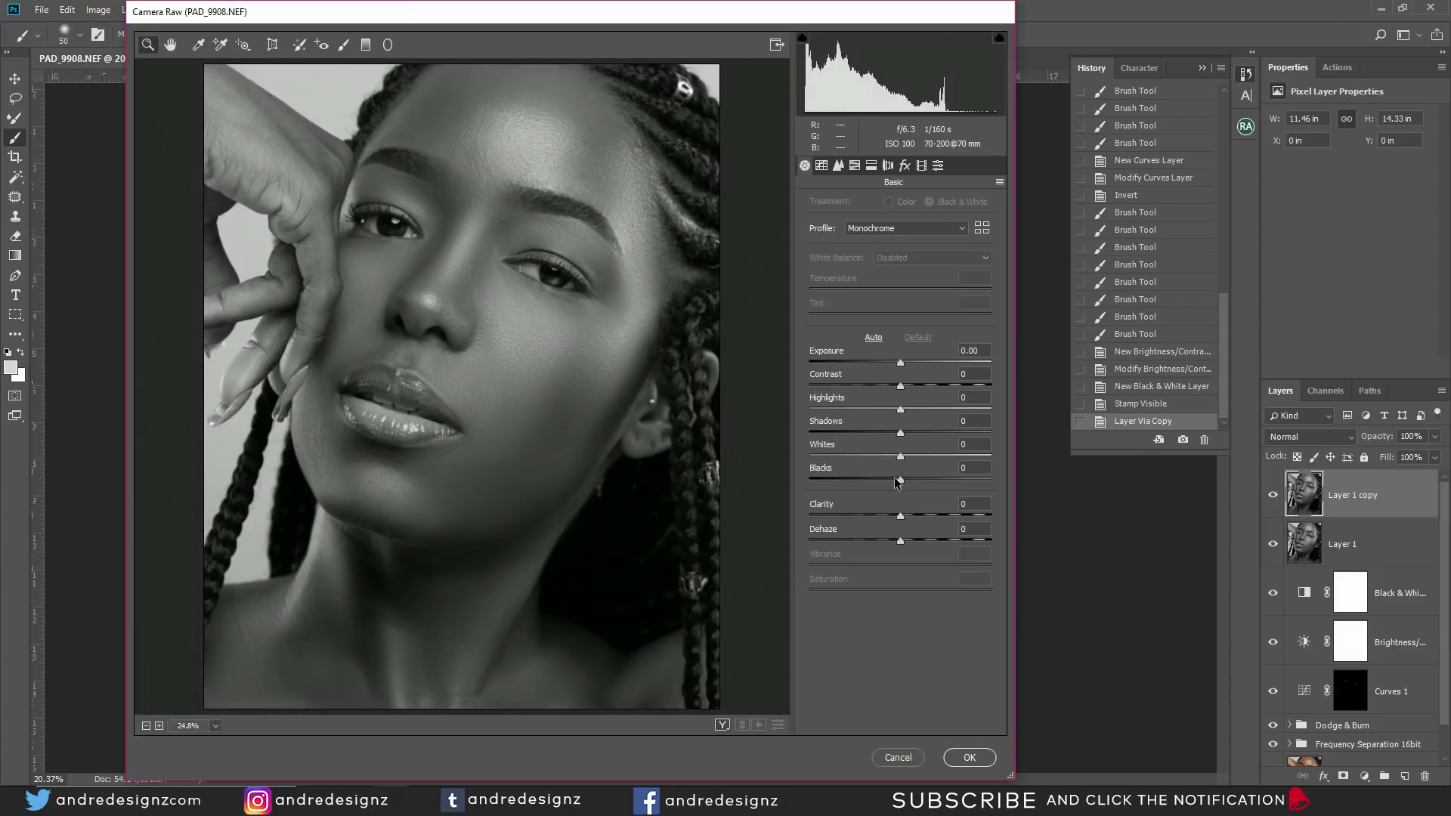
# Step: Apply Camera Raw with Blacks -34, Highlights +12, Contrast +8, Shadows +2 and Clarity +3
pyautogui.moveTo(899, 481); pyautogui.dragTo(870, 475)
pyautogui.moveTo(900, 413); pyautogui.dragTo(910, 413)
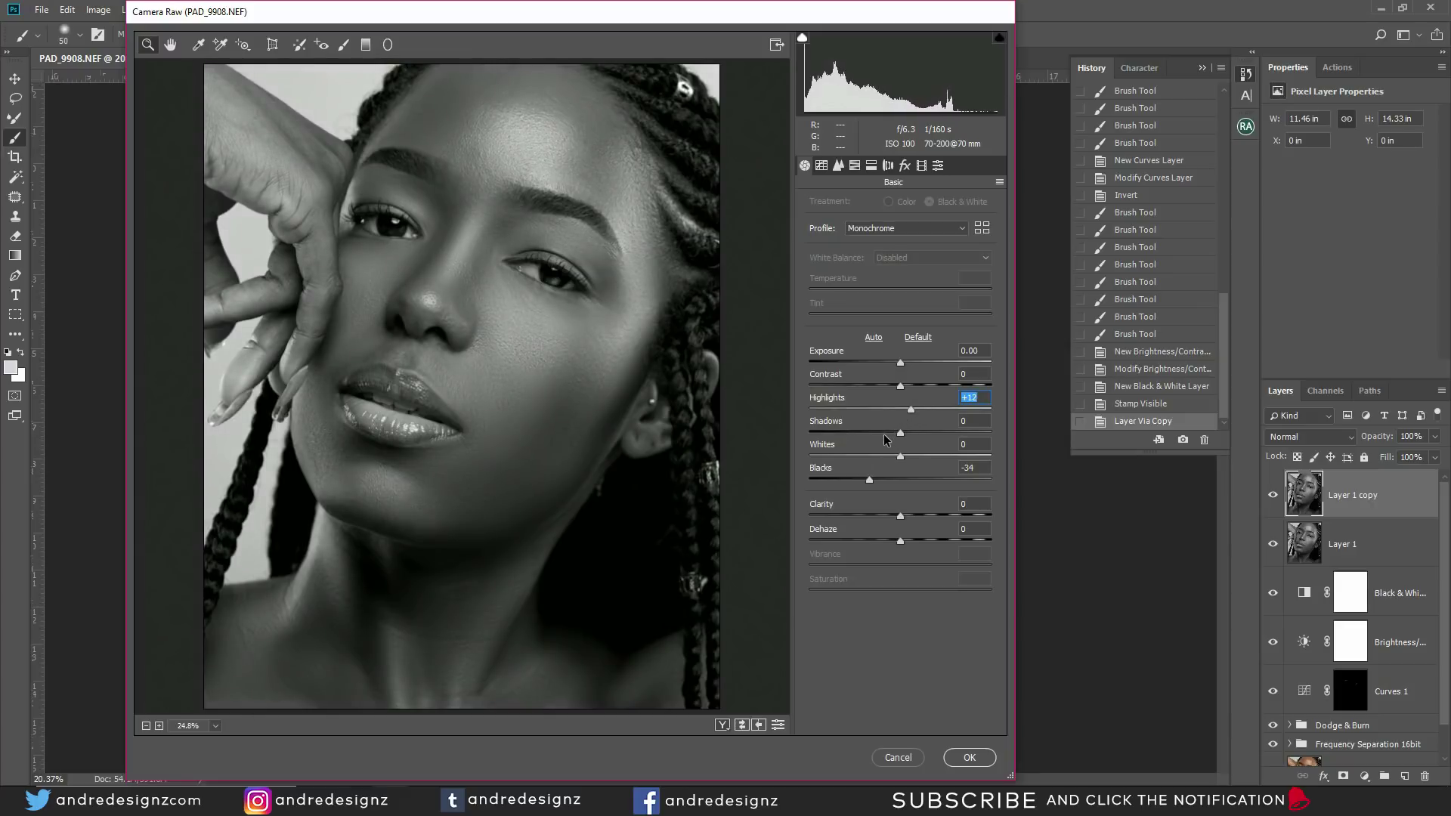
pyautogui.moveTo(900, 386)
pyautogui.mouseDown()
pyautogui.moveTo(849, 389)
pyautogui.moveTo(907, 387)
pyautogui.mouseUp()
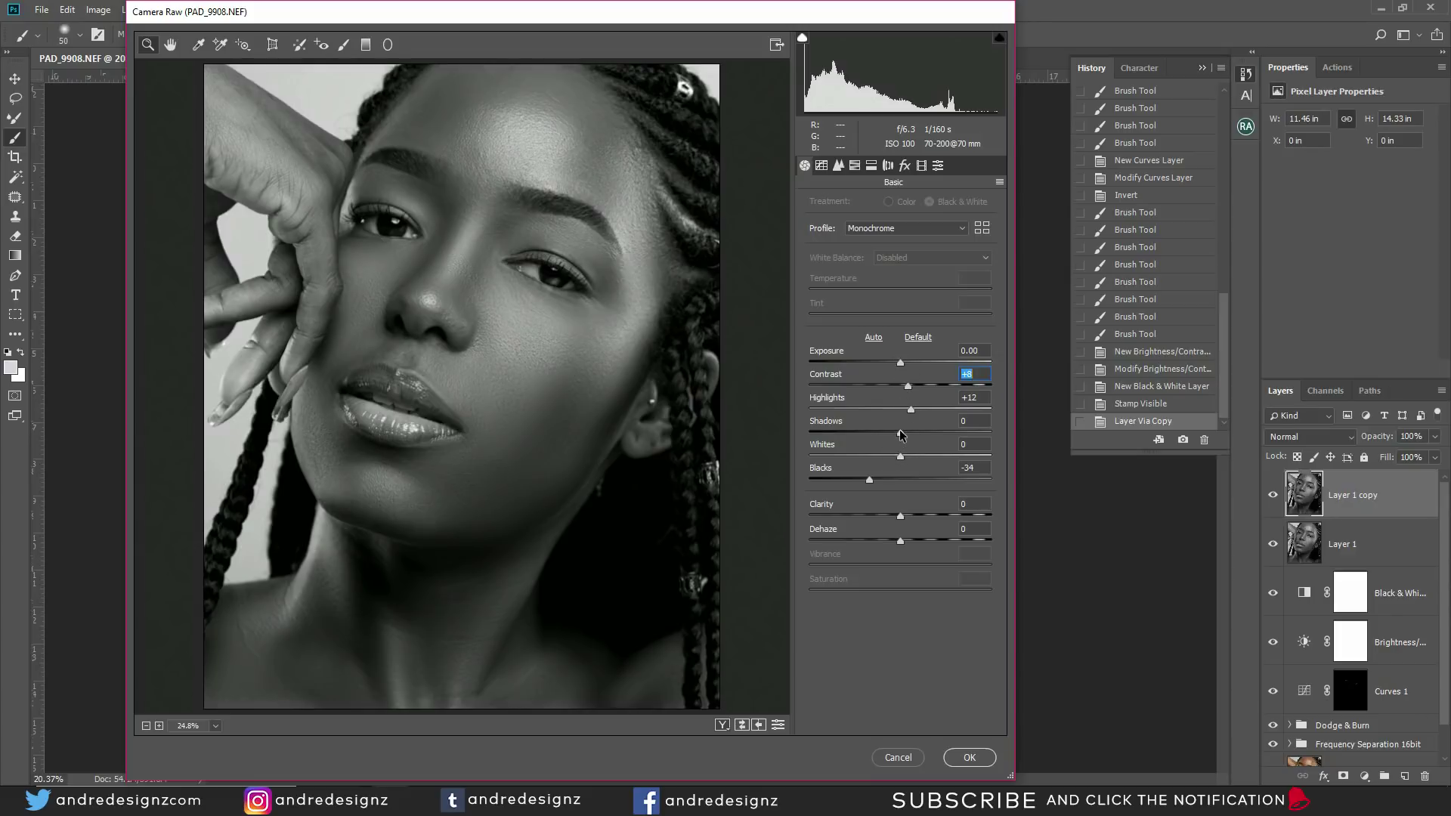
pyautogui.moveTo(900, 436); pyautogui.dragTo(902, 437)
pyautogui.click(901, 516)
pyautogui.moveTo(906, 515); pyautogui.dragTo(903, 519)
pyautogui.click(969, 758)
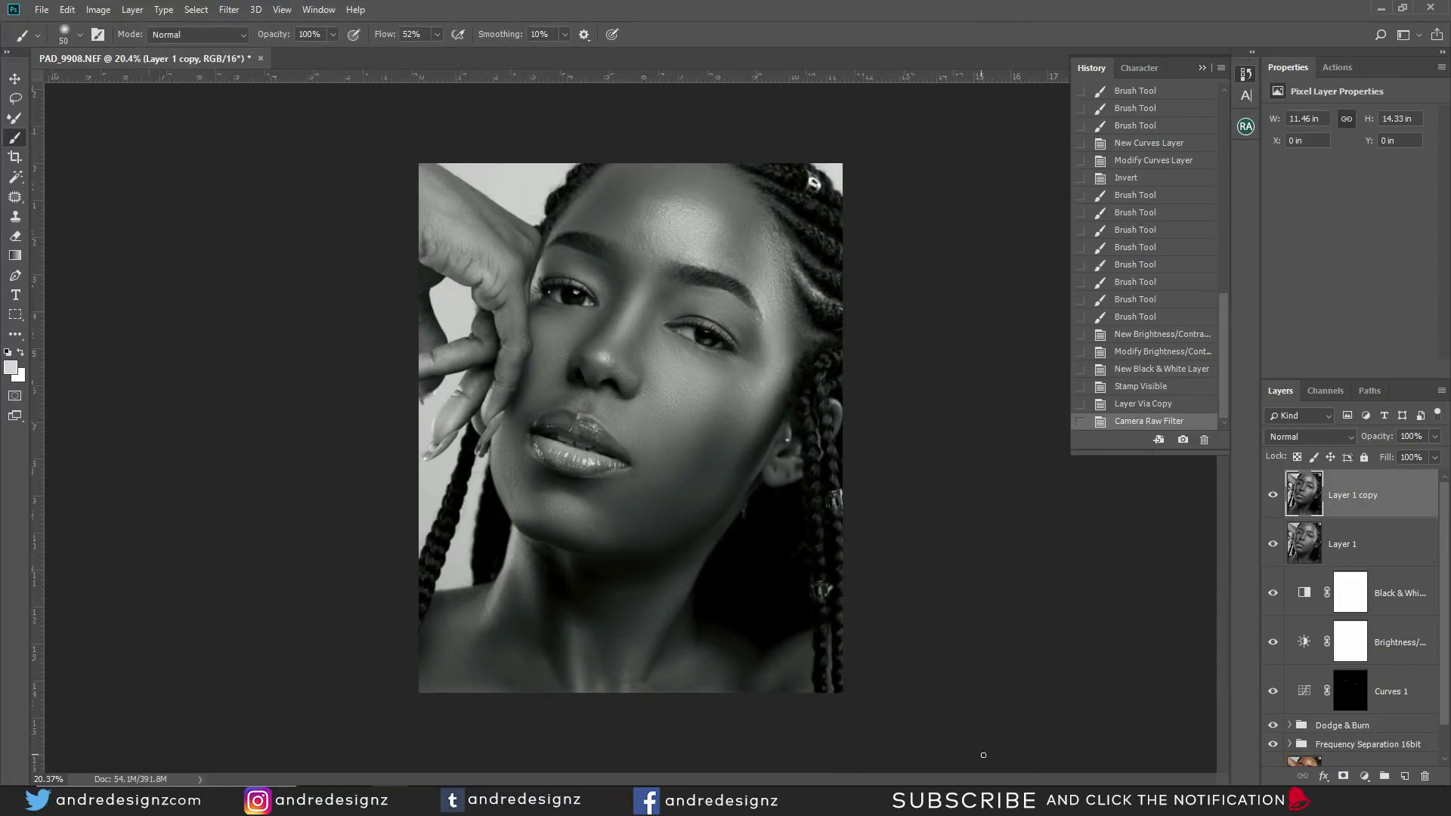
pyautogui.click(1270, 501)
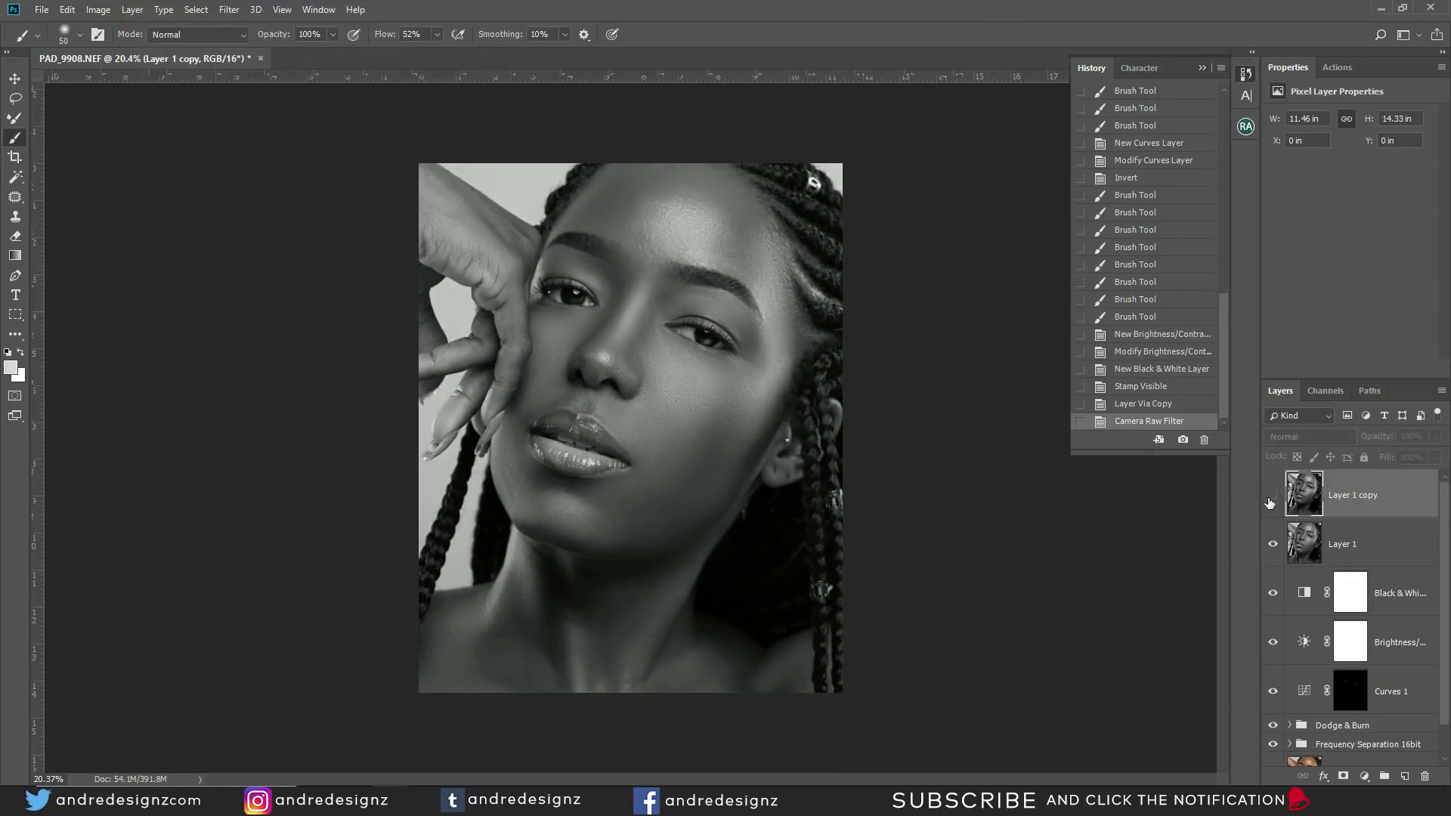
pyautogui.click(1270, 501)
pyautogui.click(1269, 503)
pyautogui.click(1270, 502)
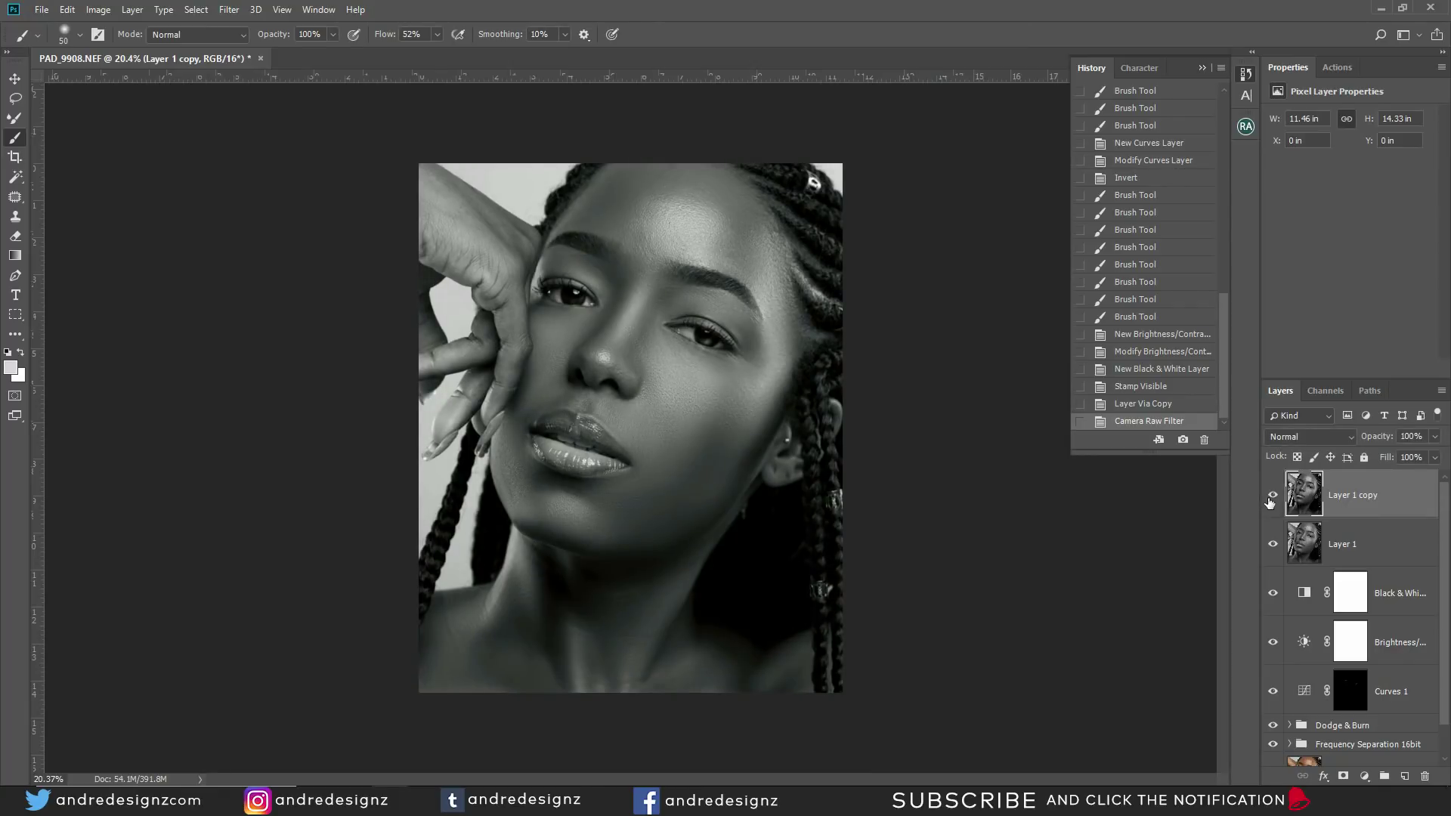
pyautogui.click(1271, 501)
pyautogui.click(1273, 500)
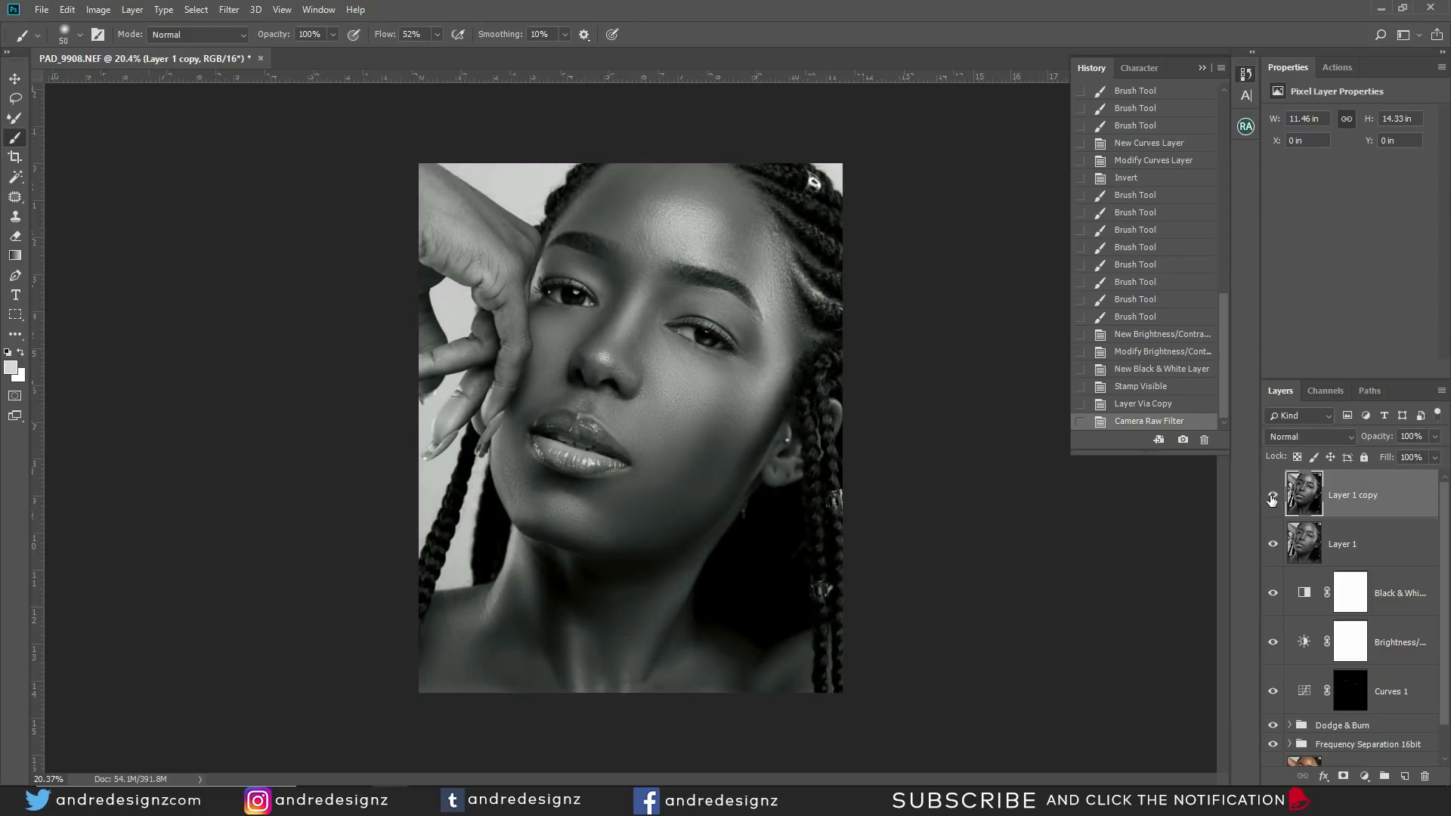